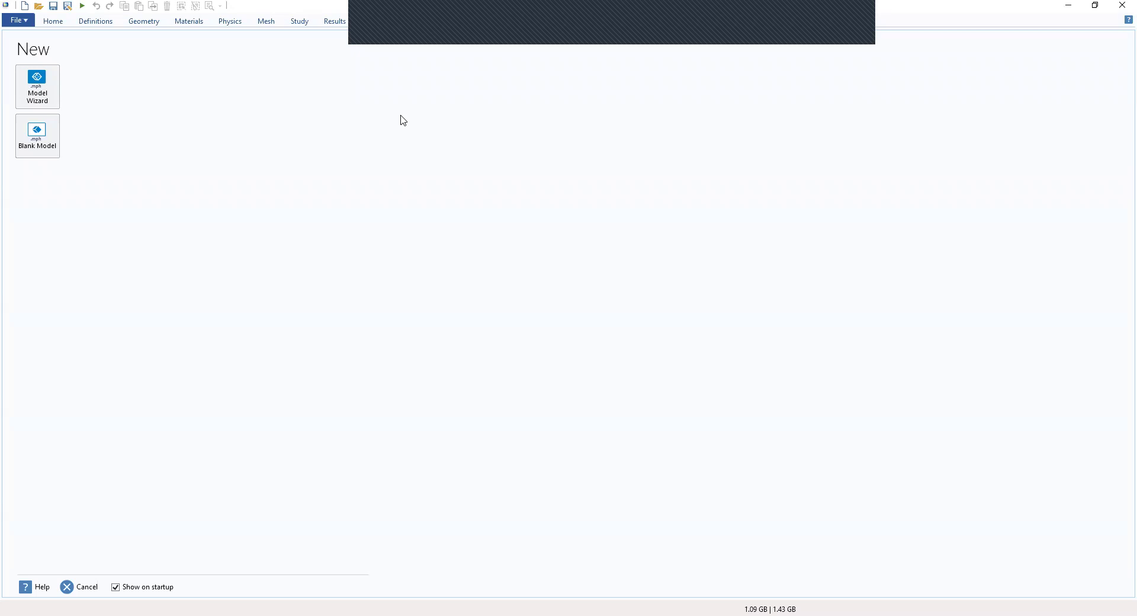
Start a 3D model with the Model Wizard and add the nonisothermal Turbulent Flow, Low Re k-ε physics interface
click(47, 94)
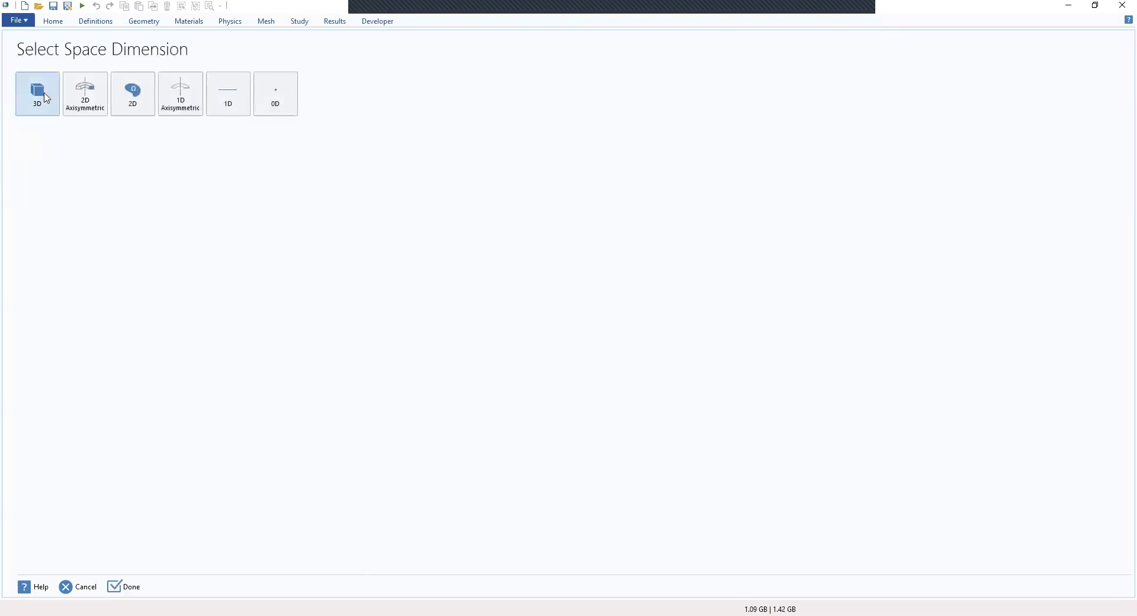
click(47, 98)
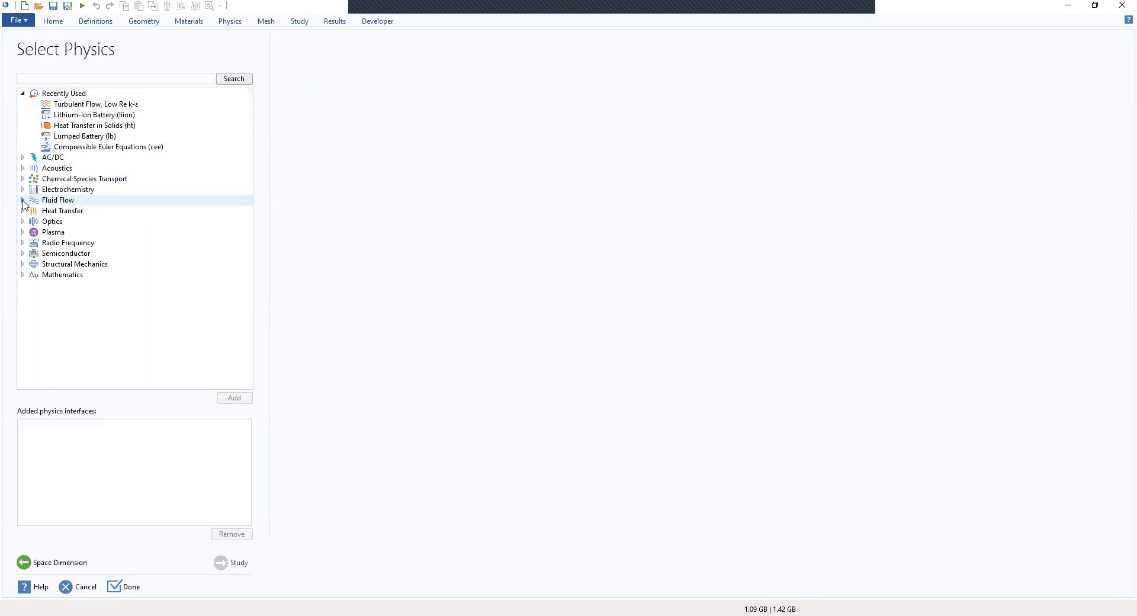
click(22, 200)
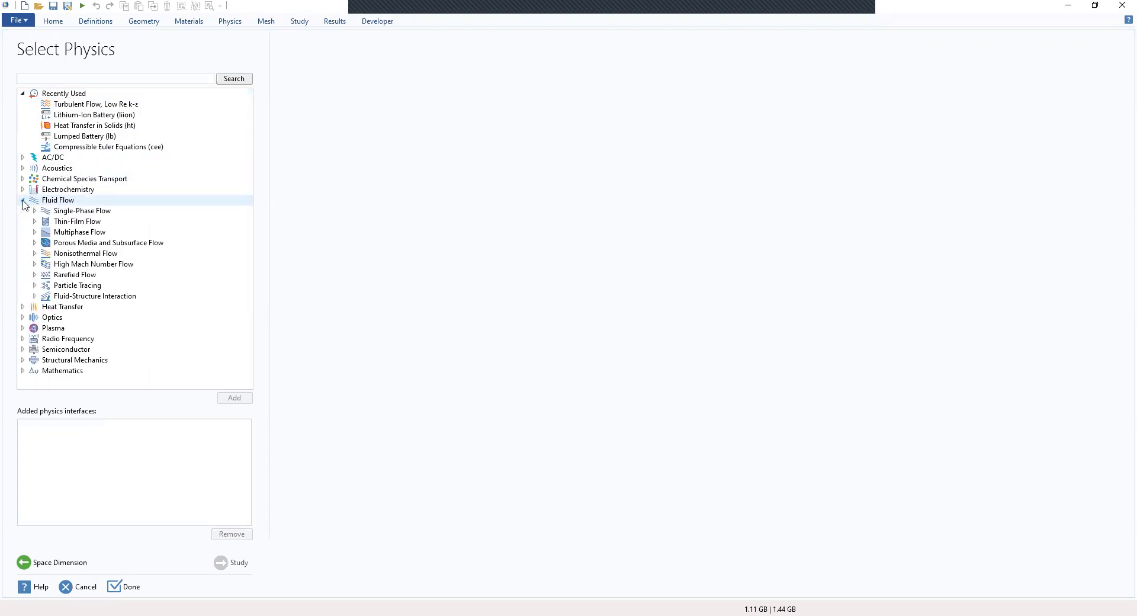
click(34, 254)
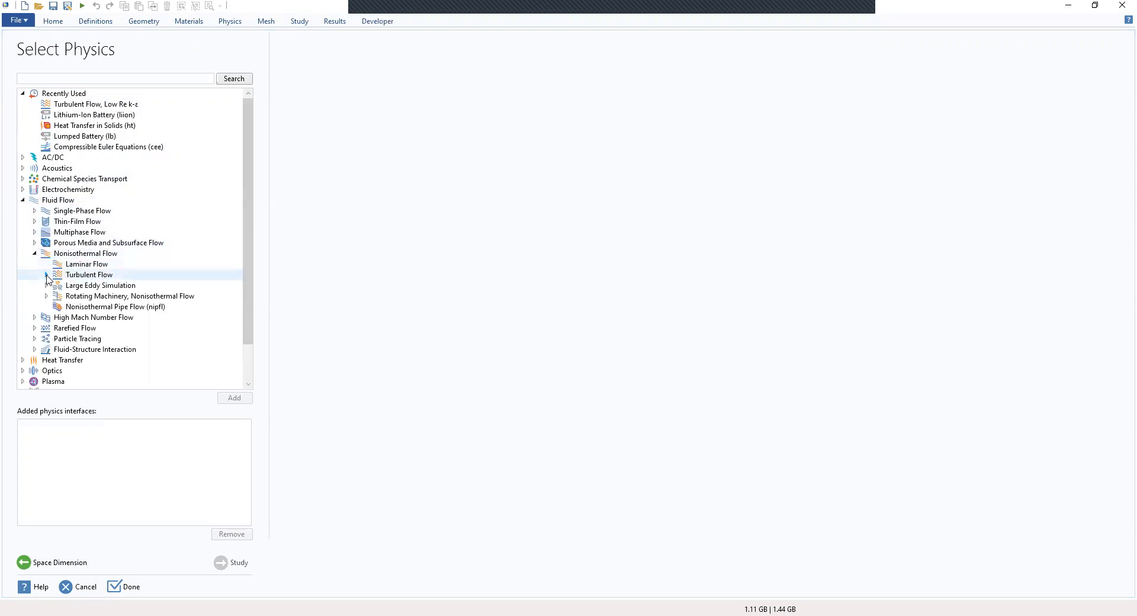
click(46, 275)
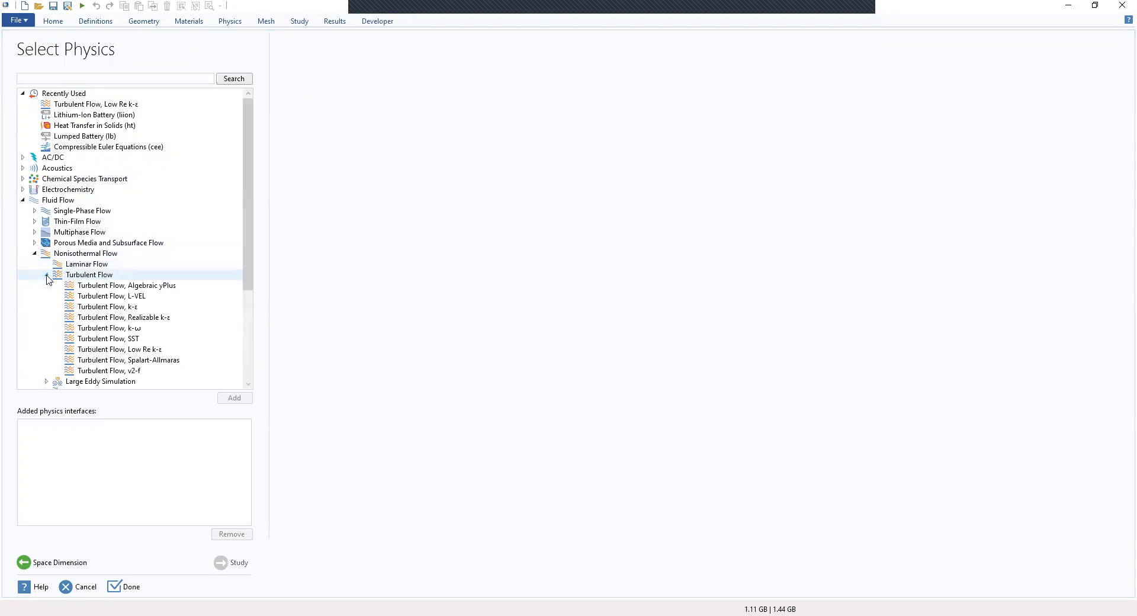
click(100, 350)
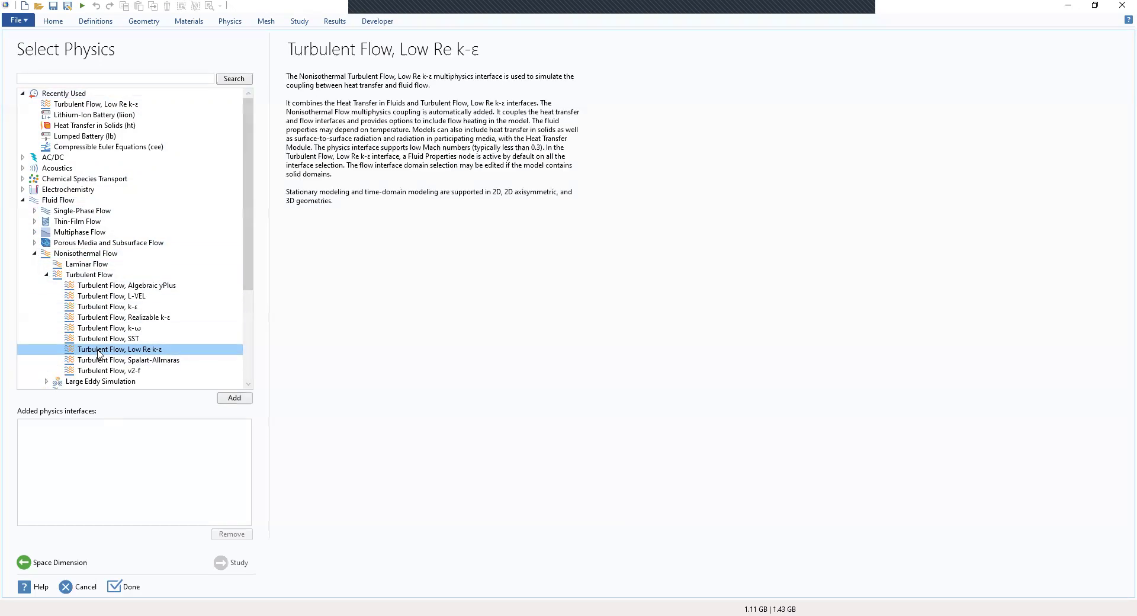
click(232, 401)
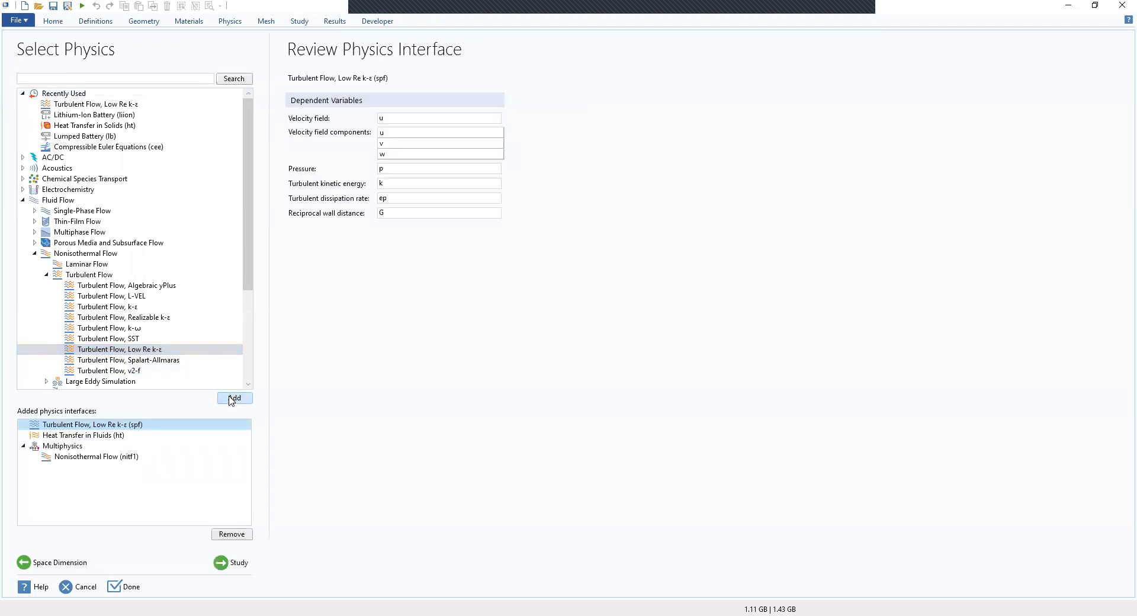
Add a Stationary study and finish the model setup without saving the changes to Untitled.mph
click(228, 562)
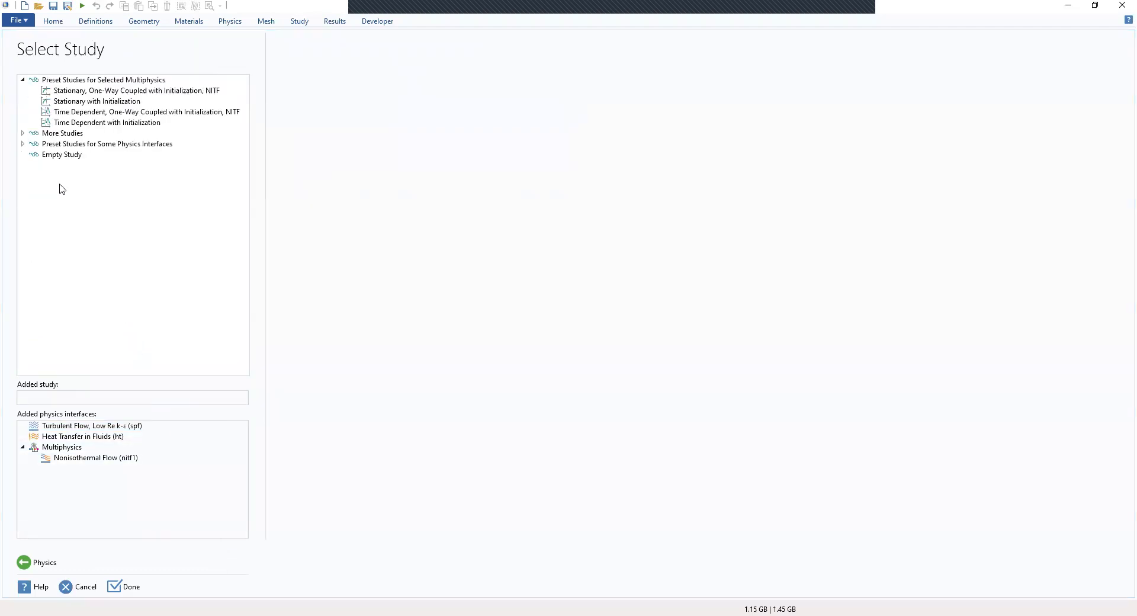
click(23, 134)
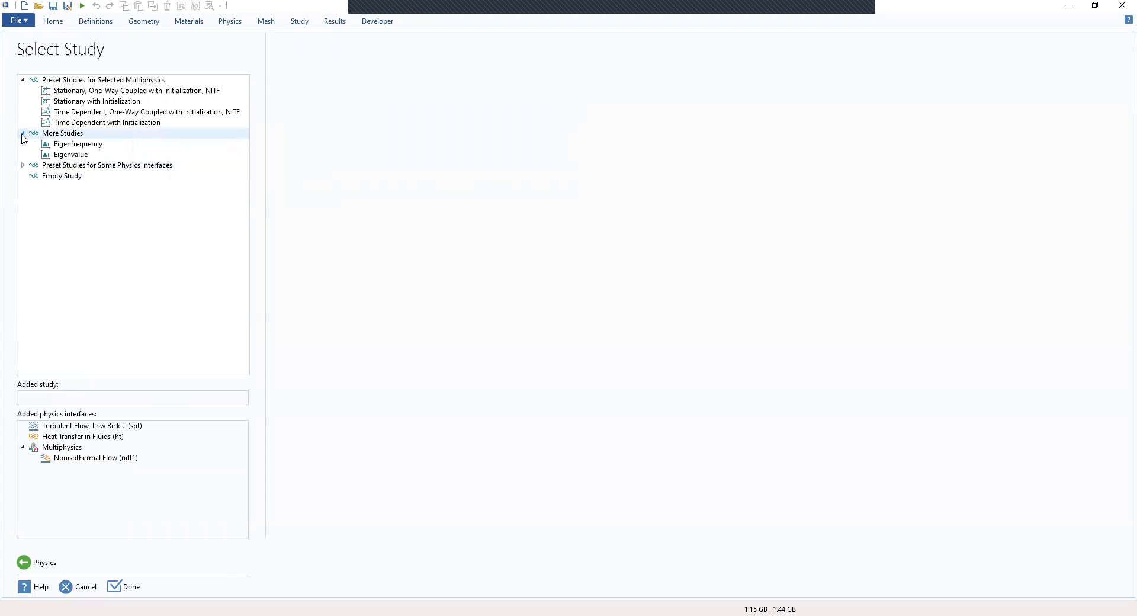
click(23, 165)
click(55, 177)
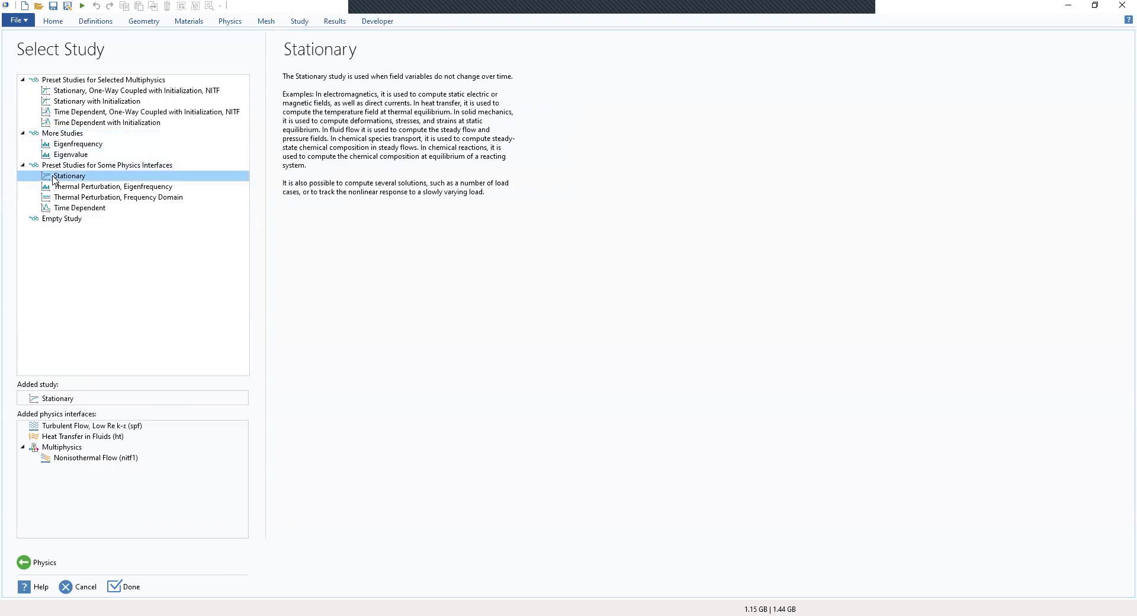
click(124, 587)
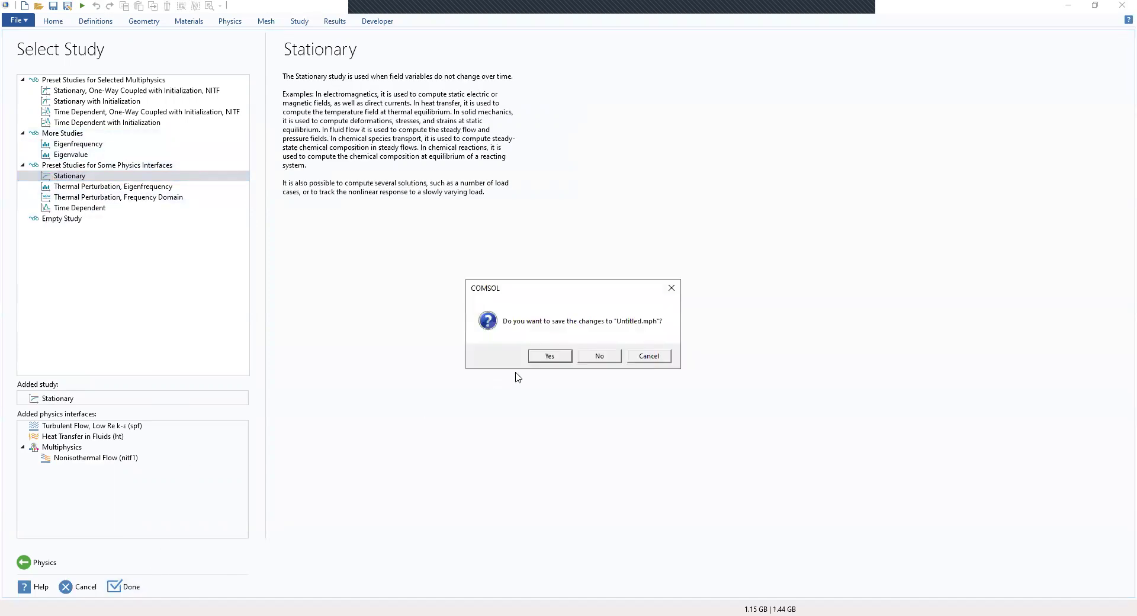
click(594, 358)
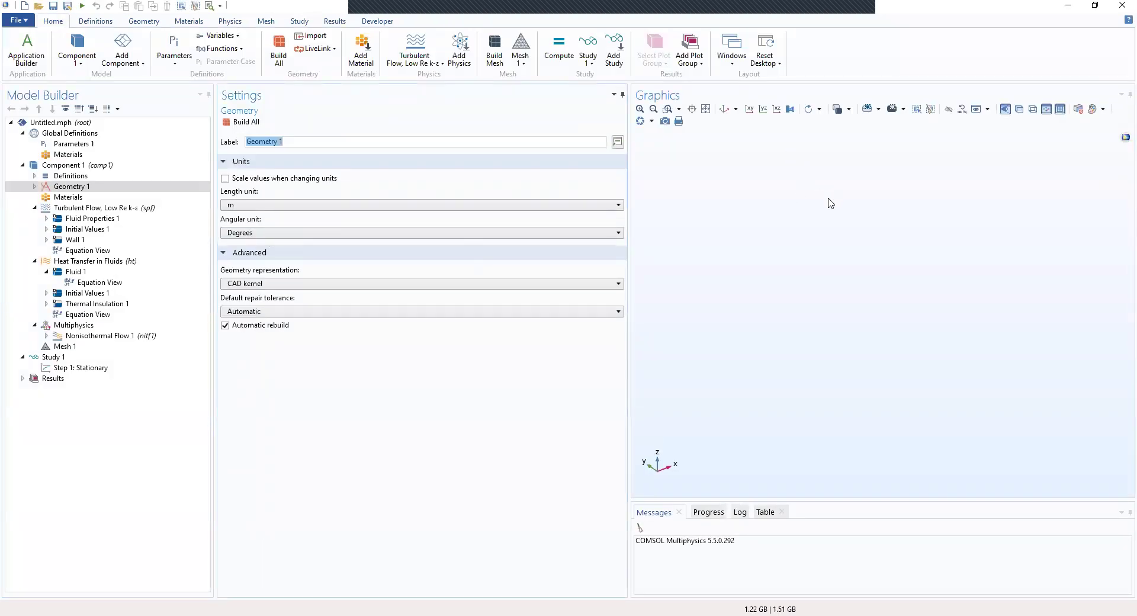
Insert the geometry sequence from shell_and_tube_heat_exchanger_geom_sequence.mph into Geometry 1 and build all its objects
click(75, 187)
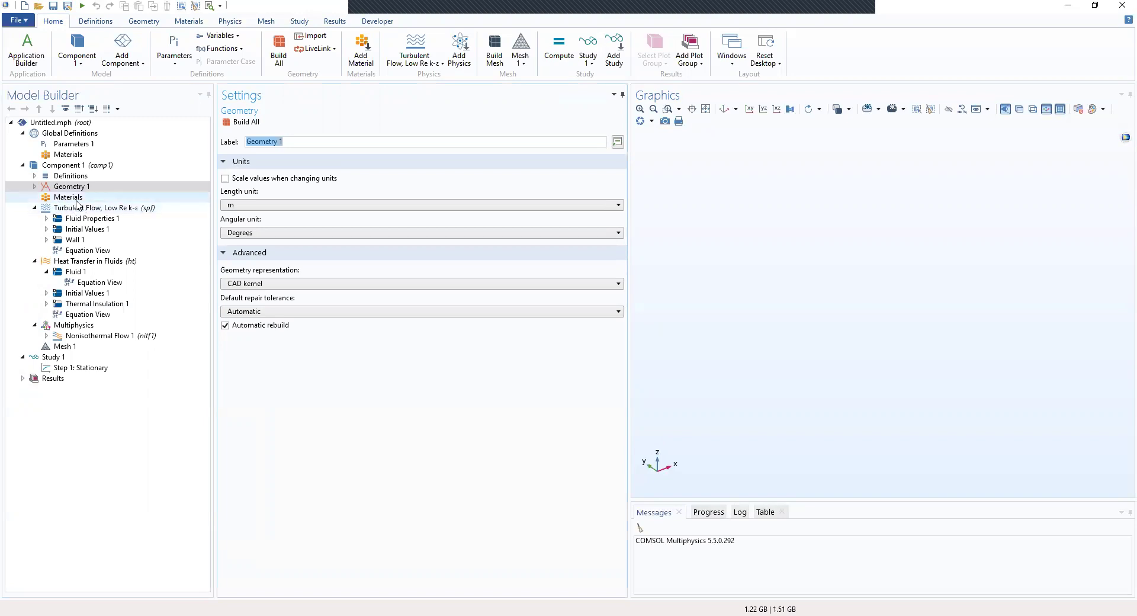
right_click(70, 186)
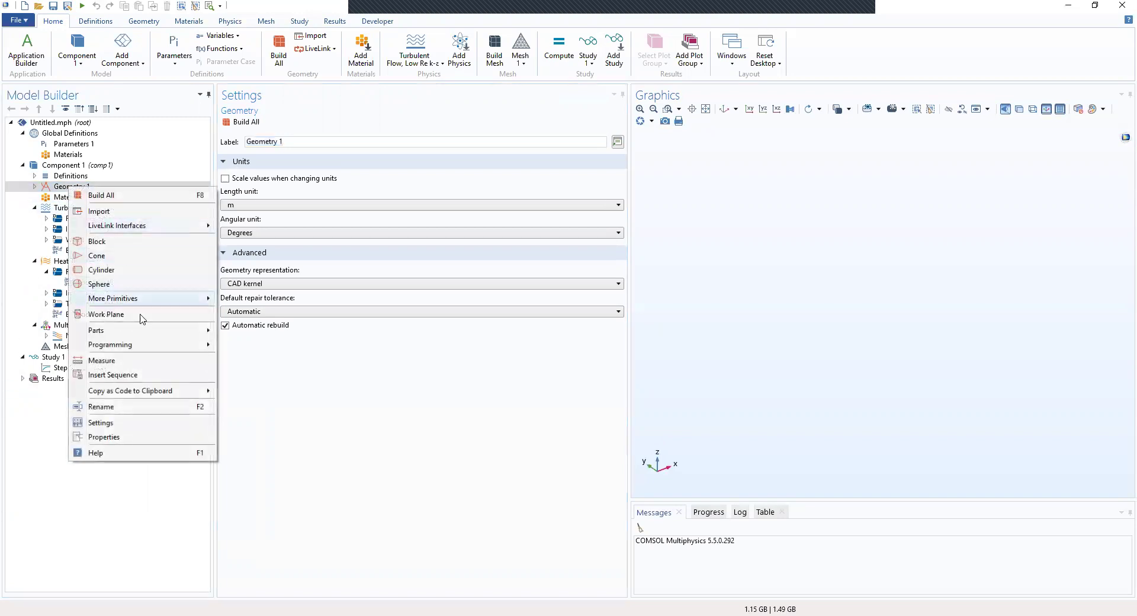
click(141, 377)
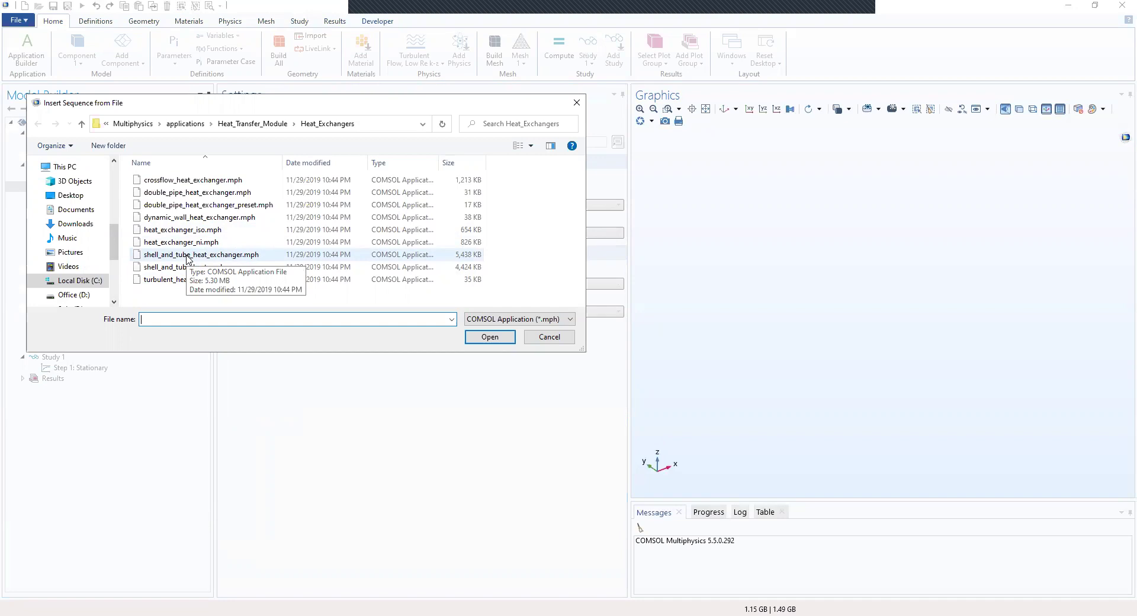
click(186, 256)
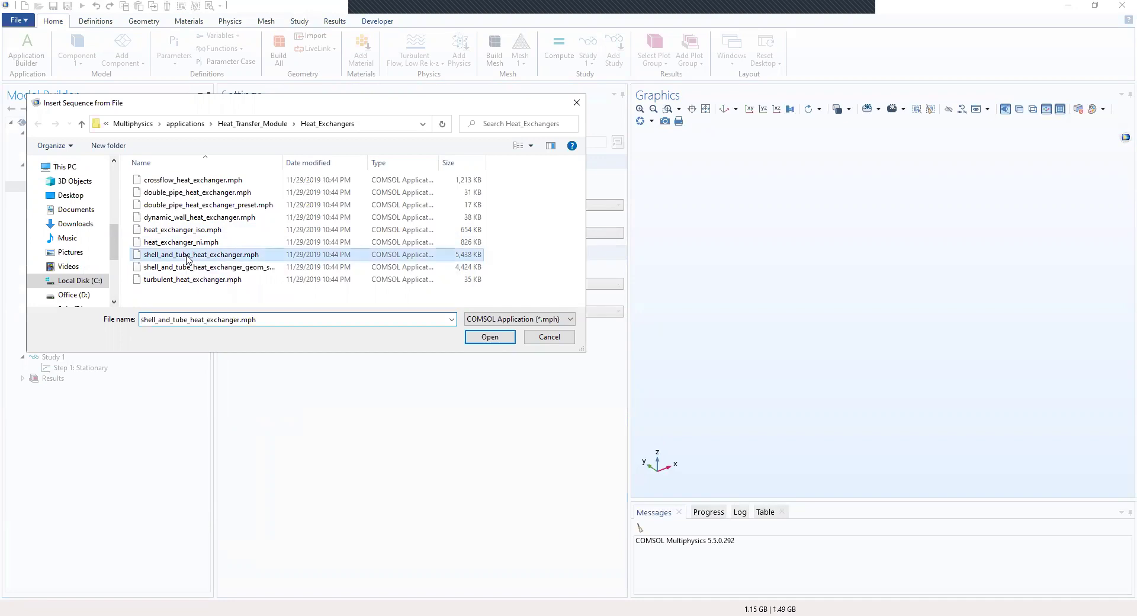
click(504, 339)
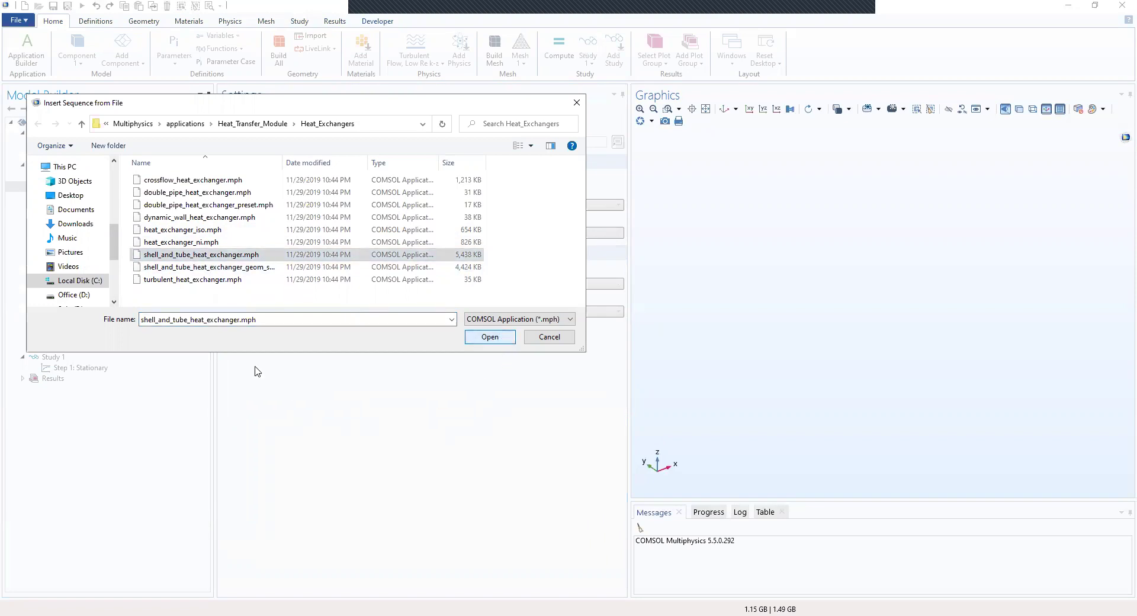
click(220, 267)
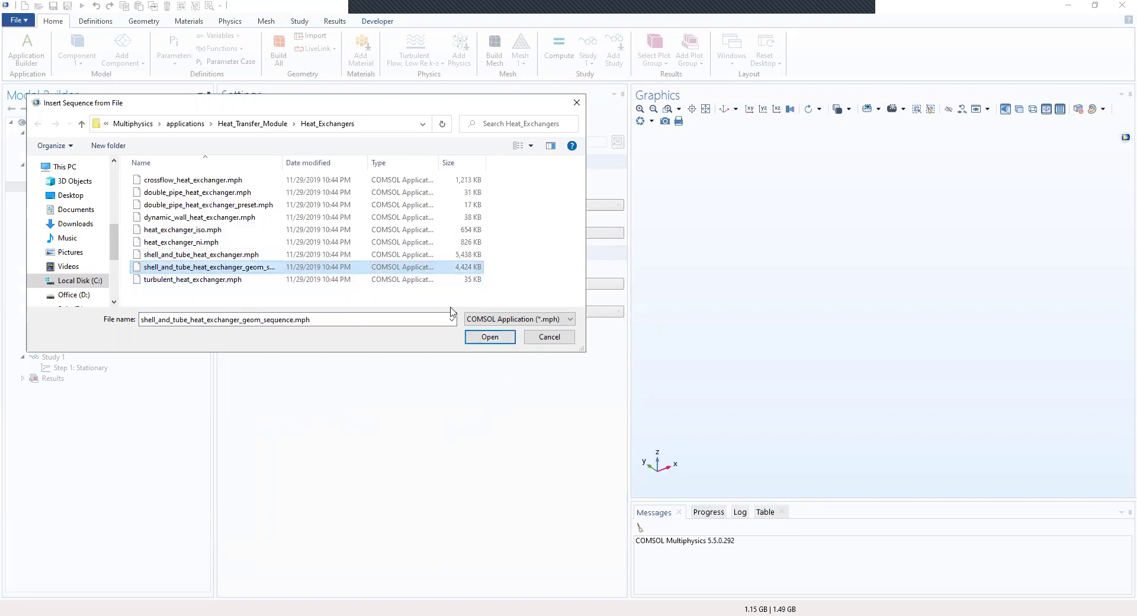
click(485, 338)
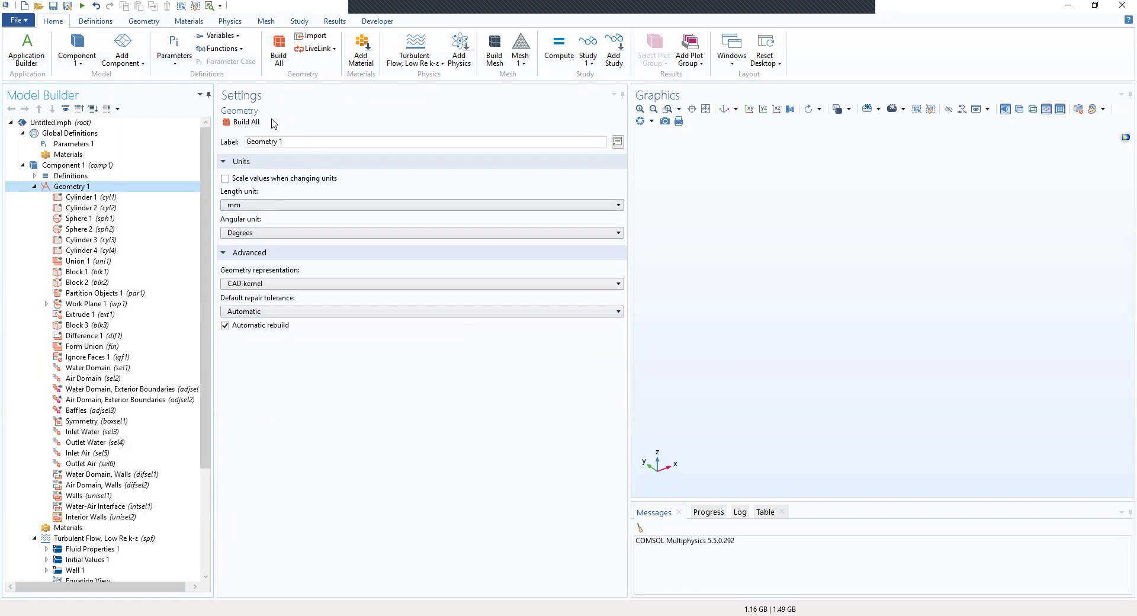
click(248, 122)
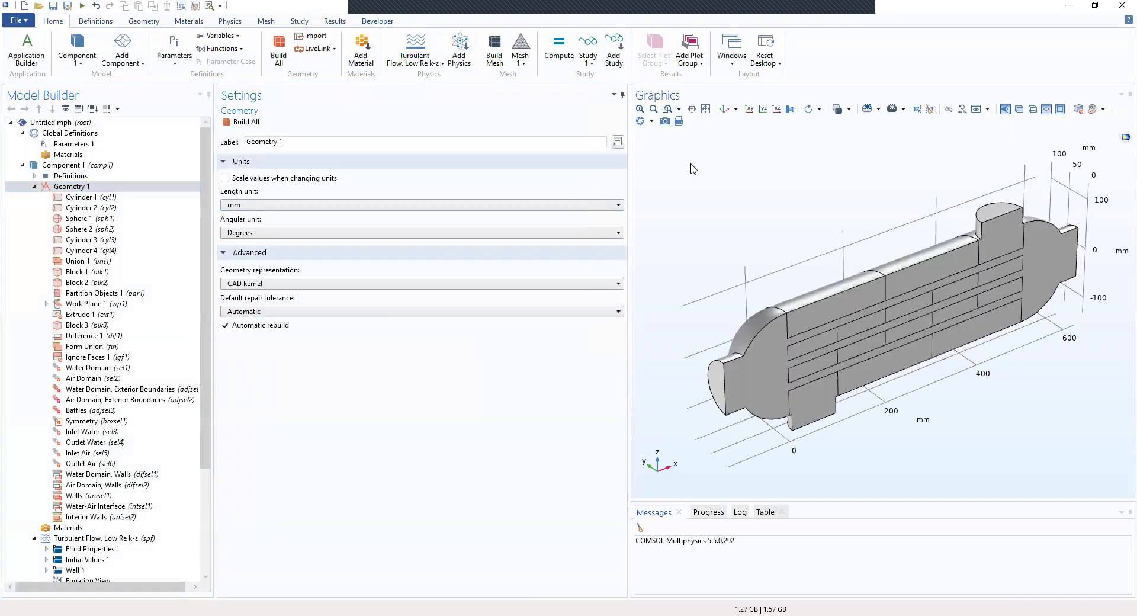
Examine the heat exchanger geometry from several angles, including its internal tubes in wireframe rendering
drag(755, 233, 907, 380)
drag(948, 440, 1031, 444)
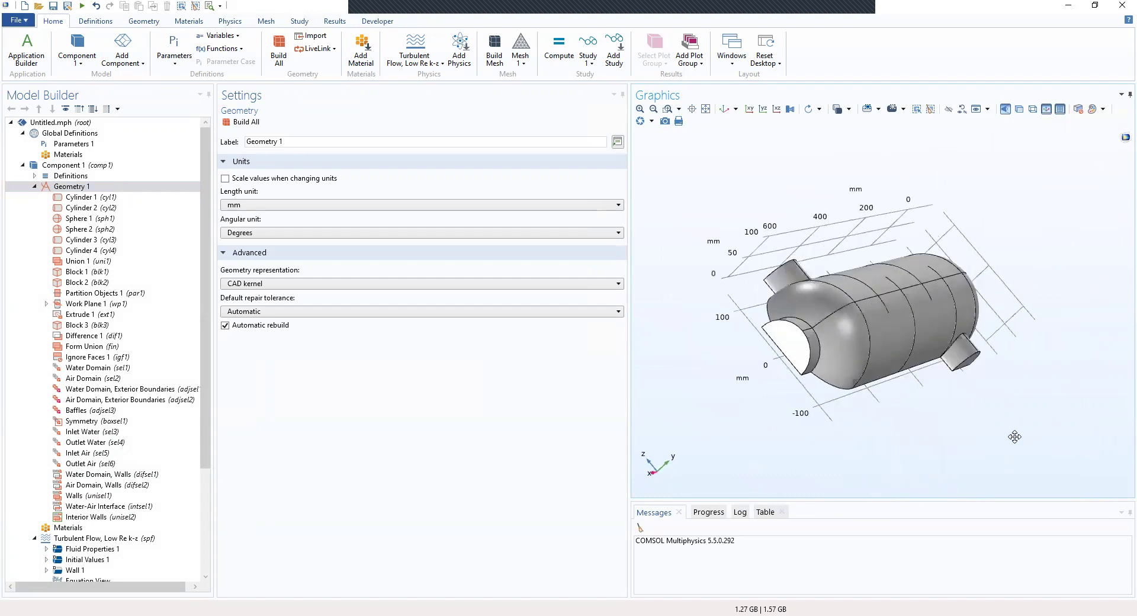
click(706, 111)
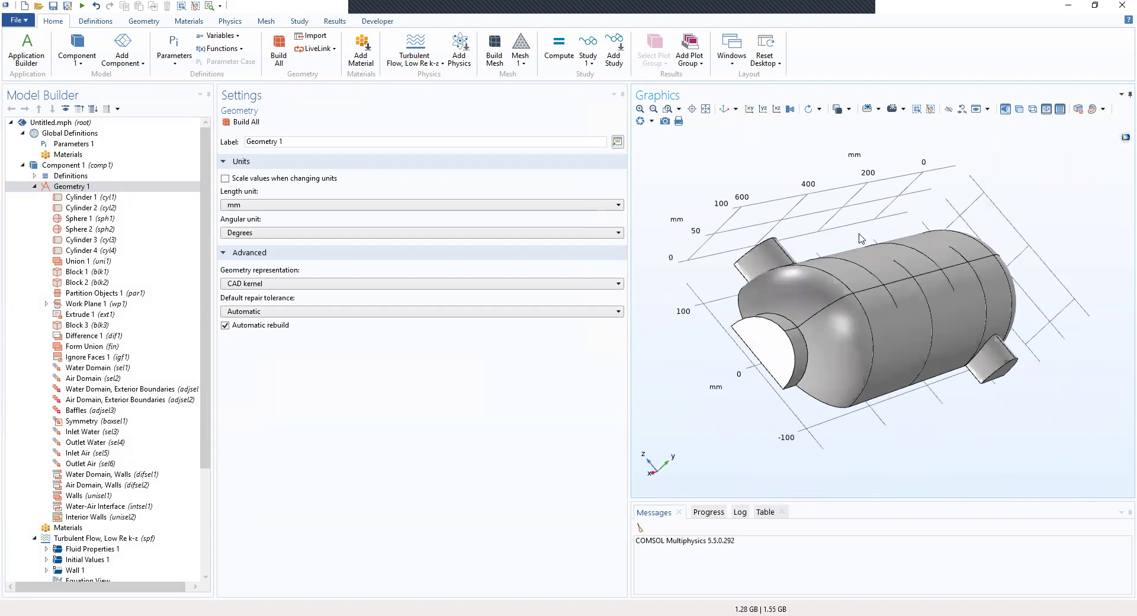
drag(751, 325, 775, 335)
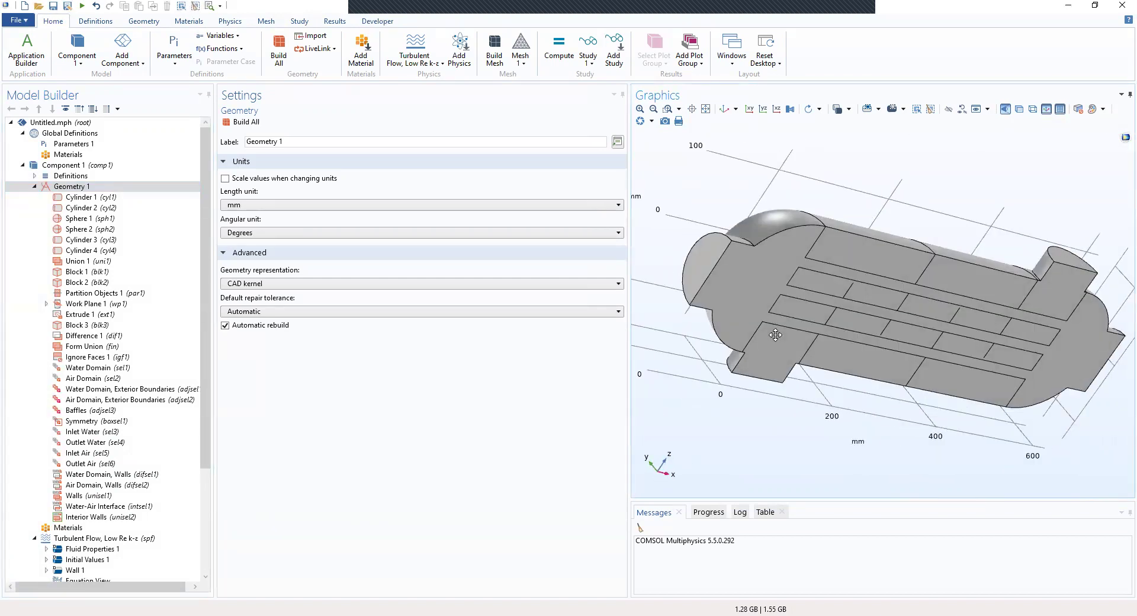
drag(775, 334, 1010, 309)
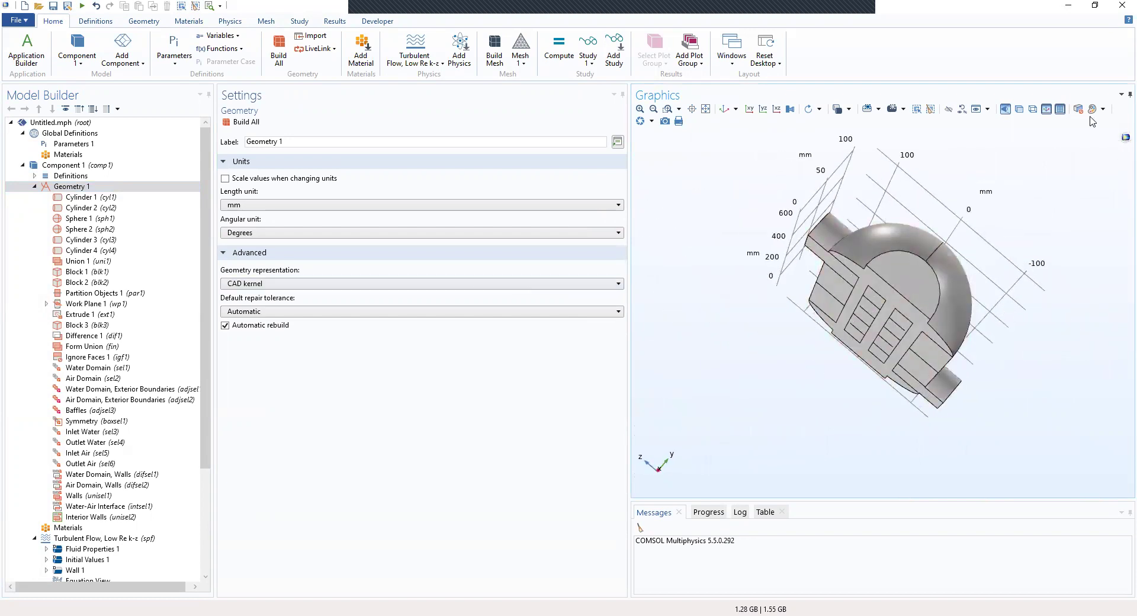
click(1033, 110)
drag(1027, 221, 889, 313)
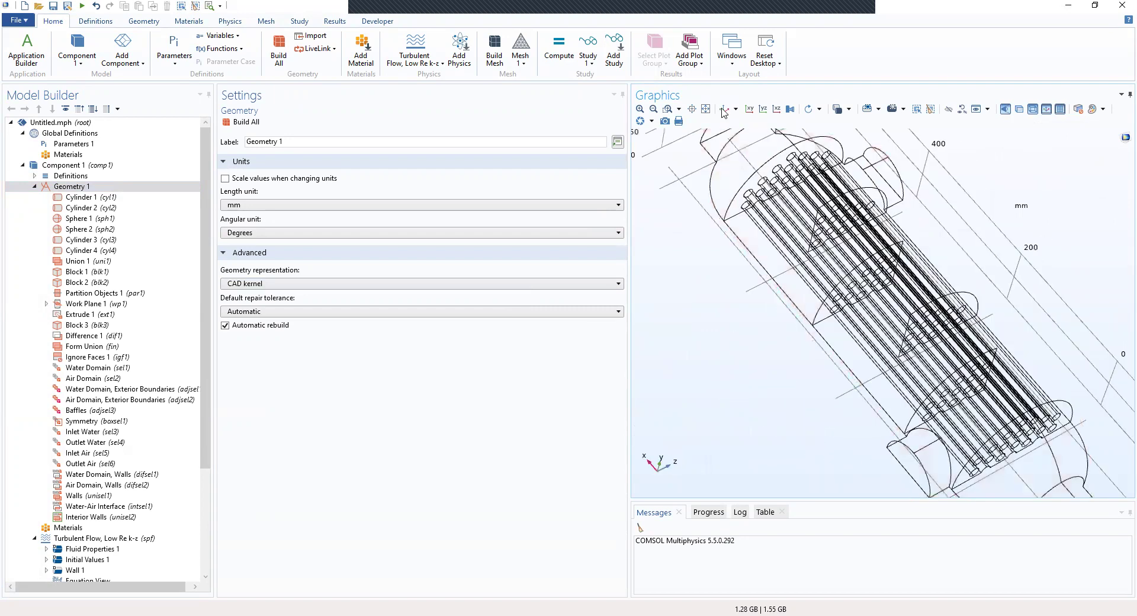
click(722, 110)
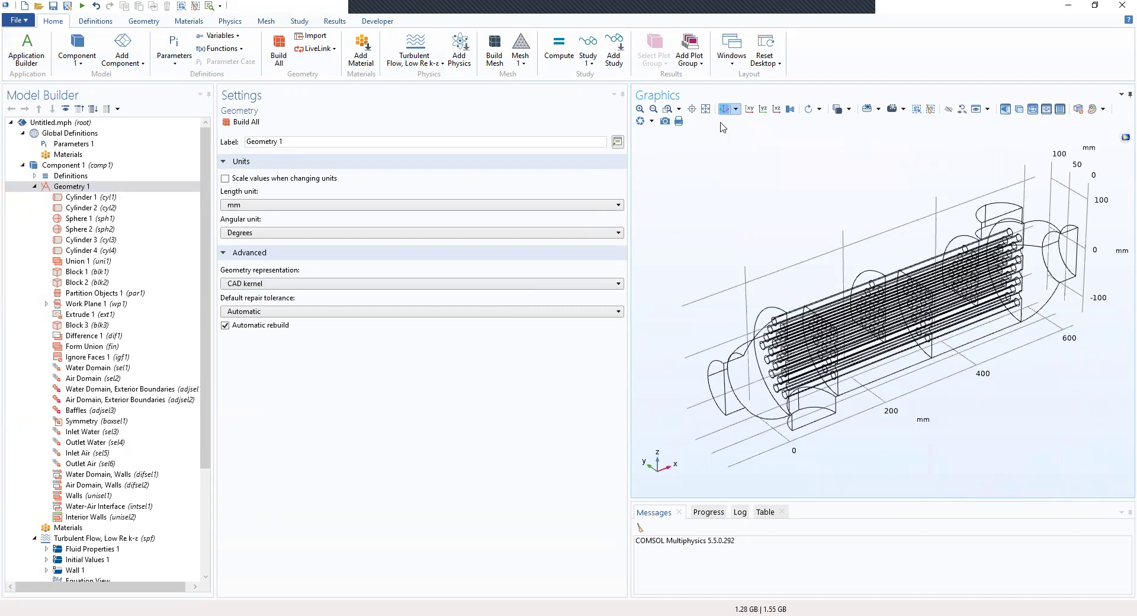
Compare the heat exchanger's appearance with transparency and wireframe rendering switched on and off
click(1019, 110)
click(1032, 110)
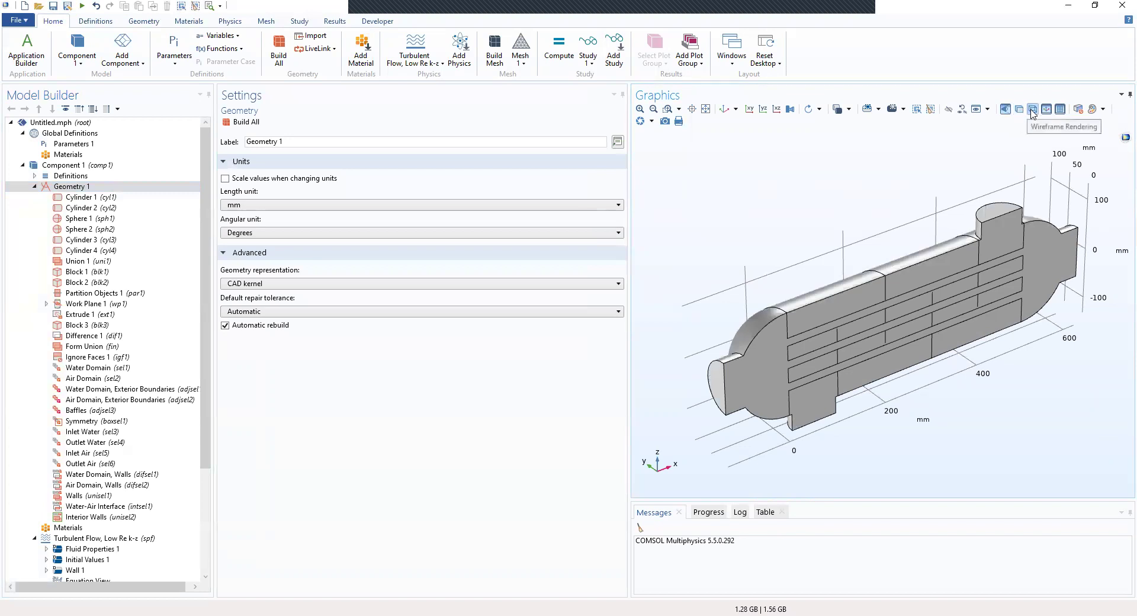
click(1032, 111)
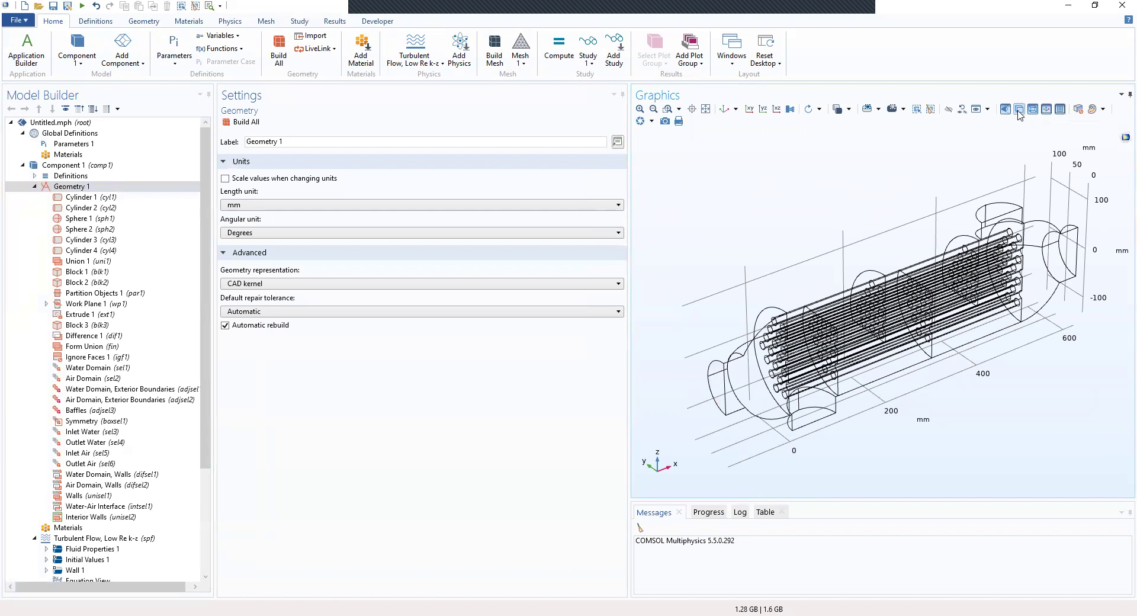
click(1019, 110)
click(1019, 112)
click(1033, 110)
click(1033, 110)
click(1032, 110)
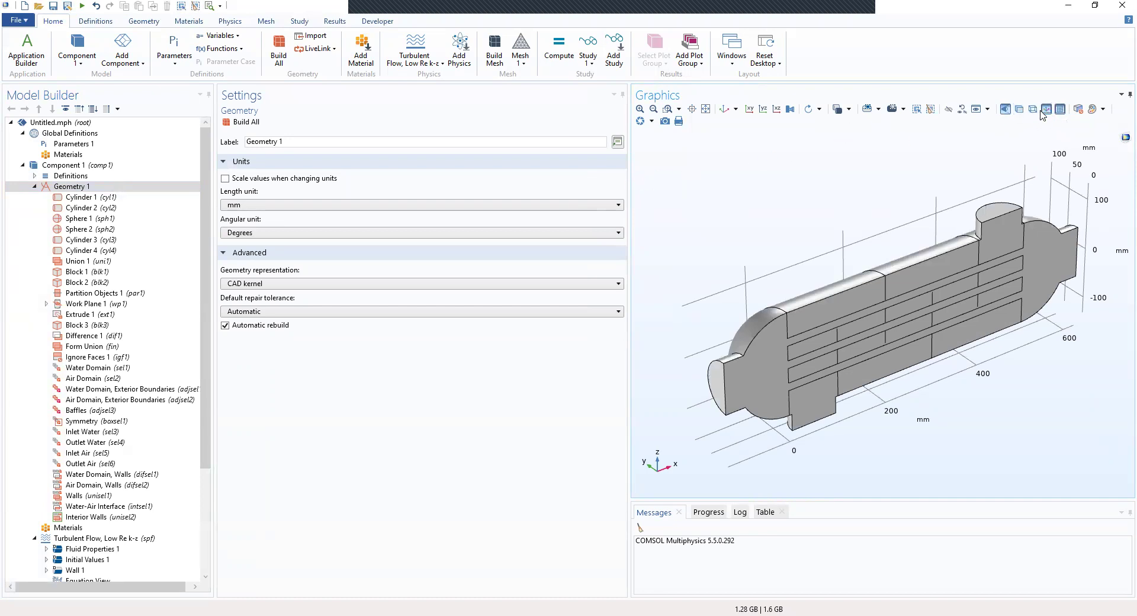
click(1047, 110)
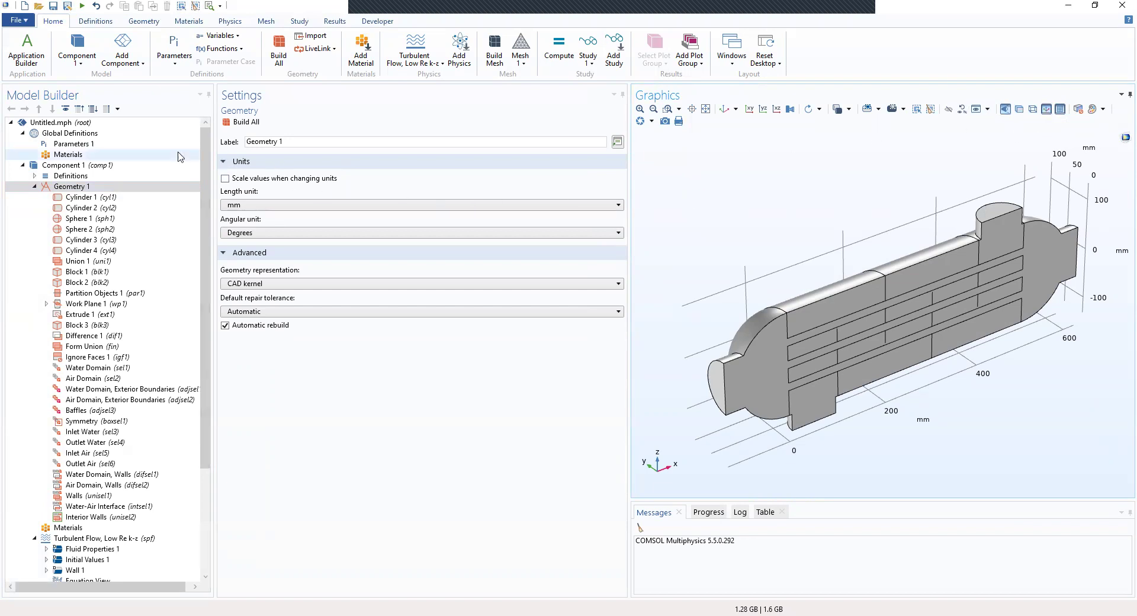
Add the global parameters u_water and u_air in Parameters 1, with 0.1[m/s] as the u_water expression
click(97, 145)
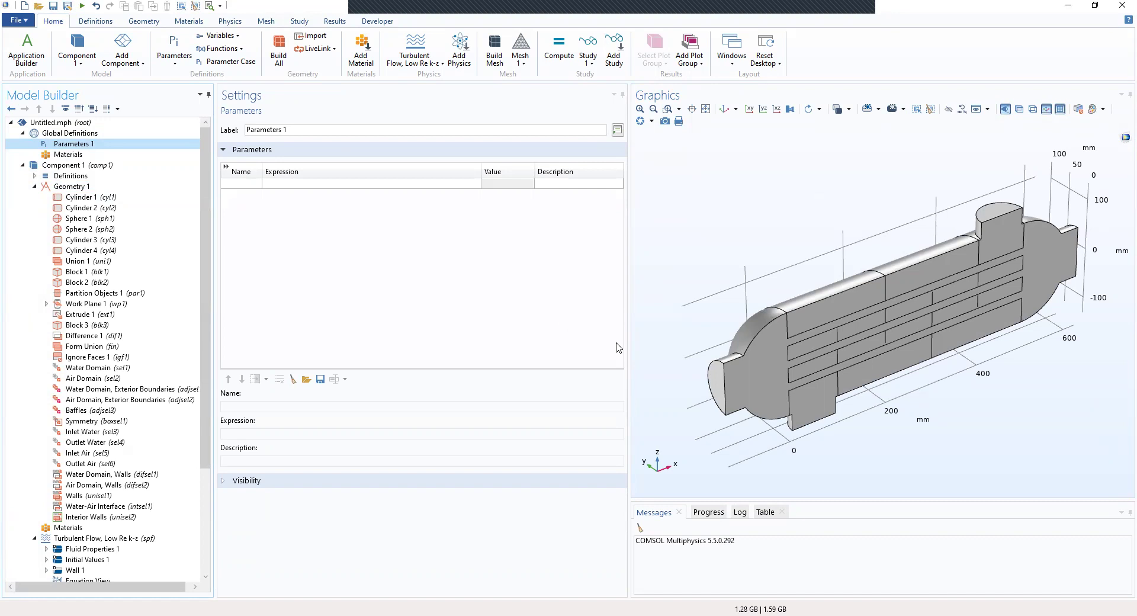
click(250, 183)
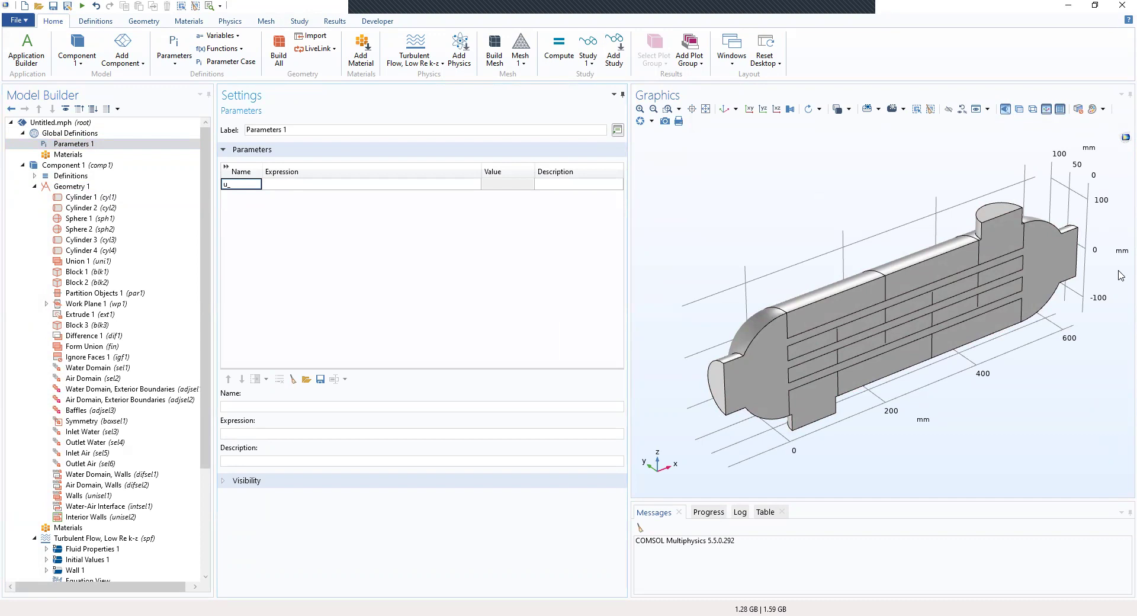
text(water)
key(Return)
click(227, 194)
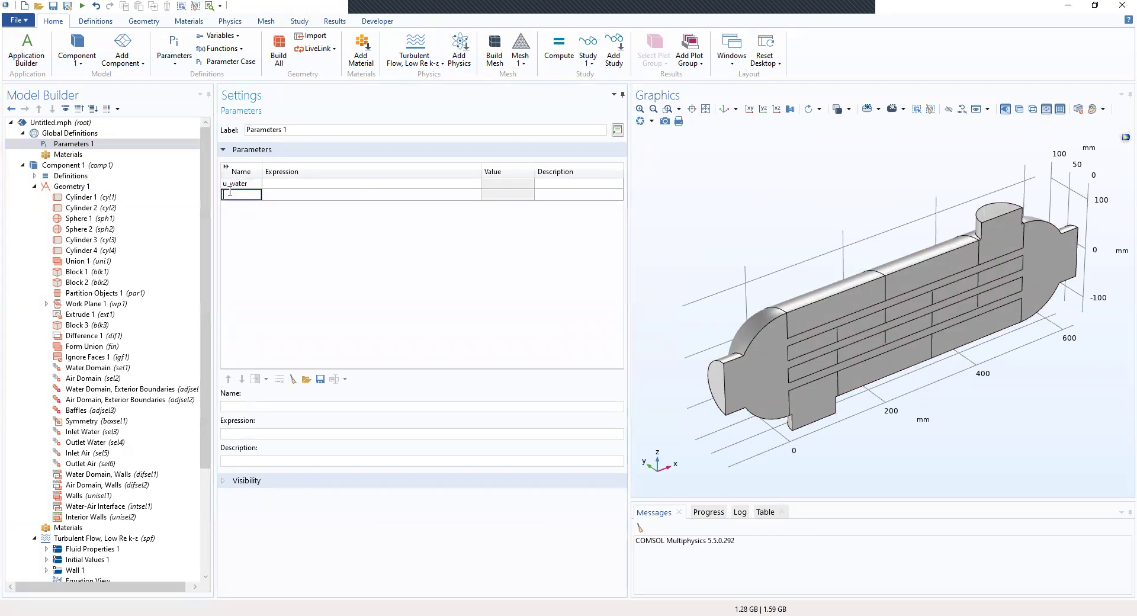
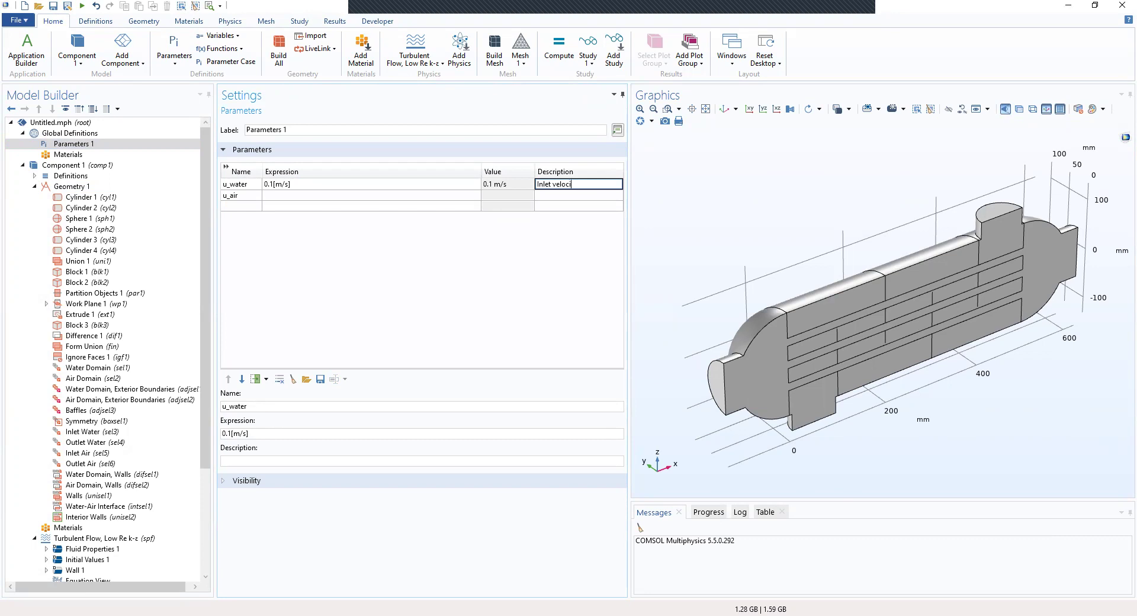
Describe u_water as "Inlet velocity, water" and u_air as "Inlet velocity, air", and set the u_air expression to 1[m/s]
text(y, water)
click(546, 196)
click(546, 195)
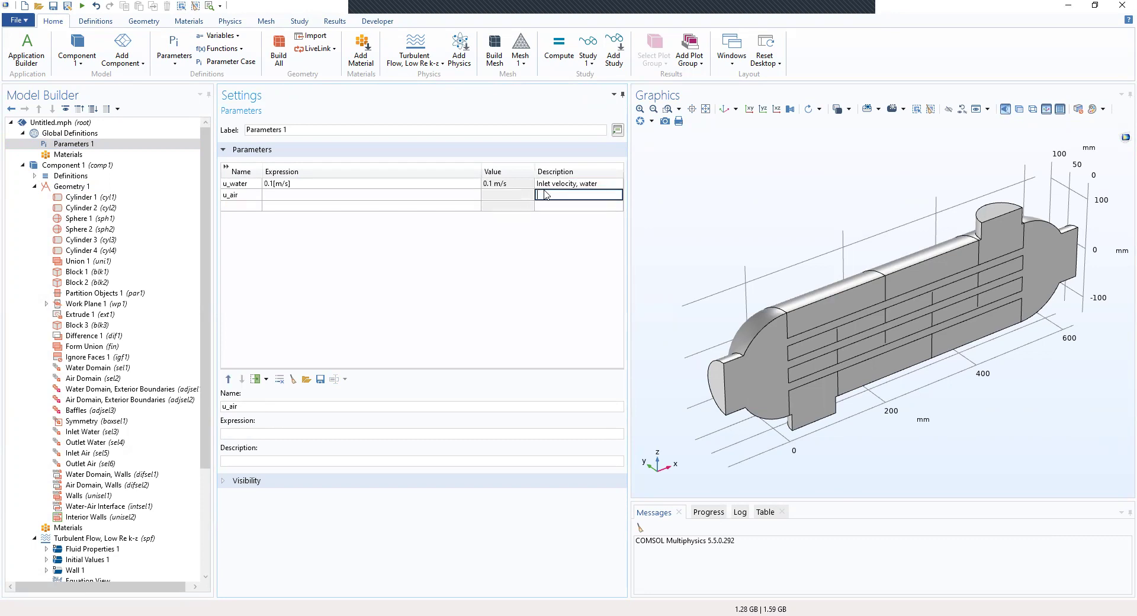
text(Inlet velocity, air)
click(404, 195)
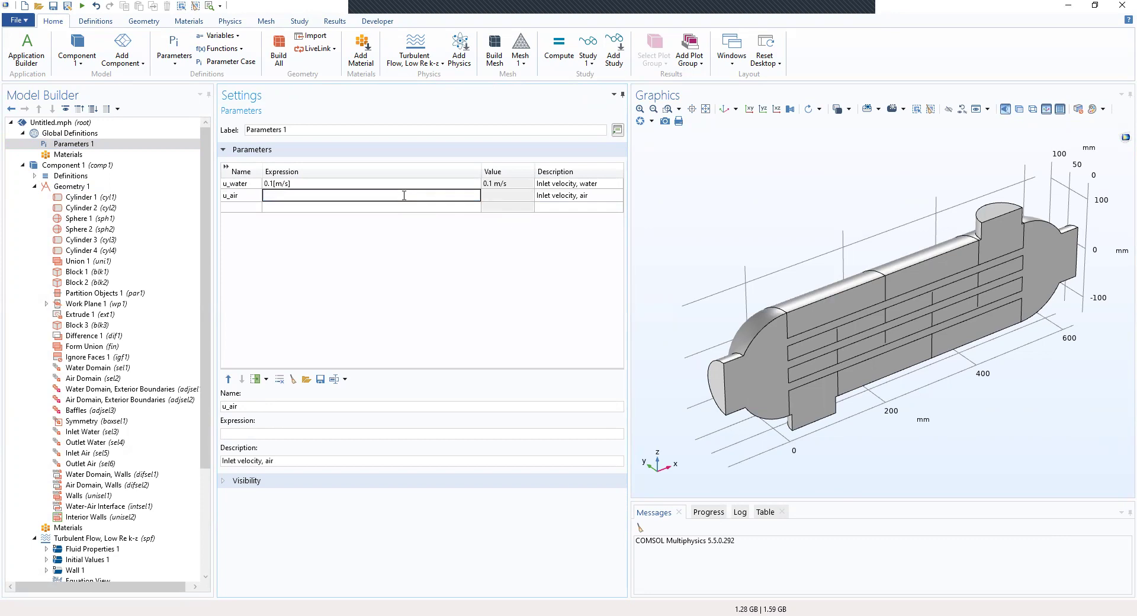
text(1[m/s])
Add the parameter T_water with the expression 80[degC] and the description "Inlet temperature, water"
click(239, 205)
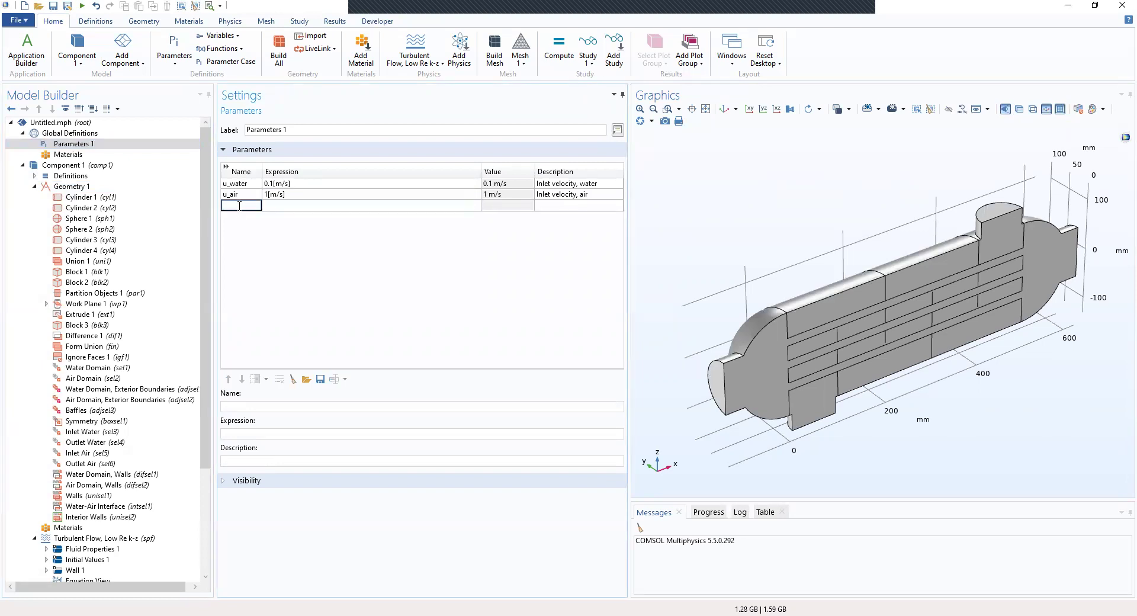
text(T)
text(_wa)
key(BackSpace)
text(water)
click(276, 209)
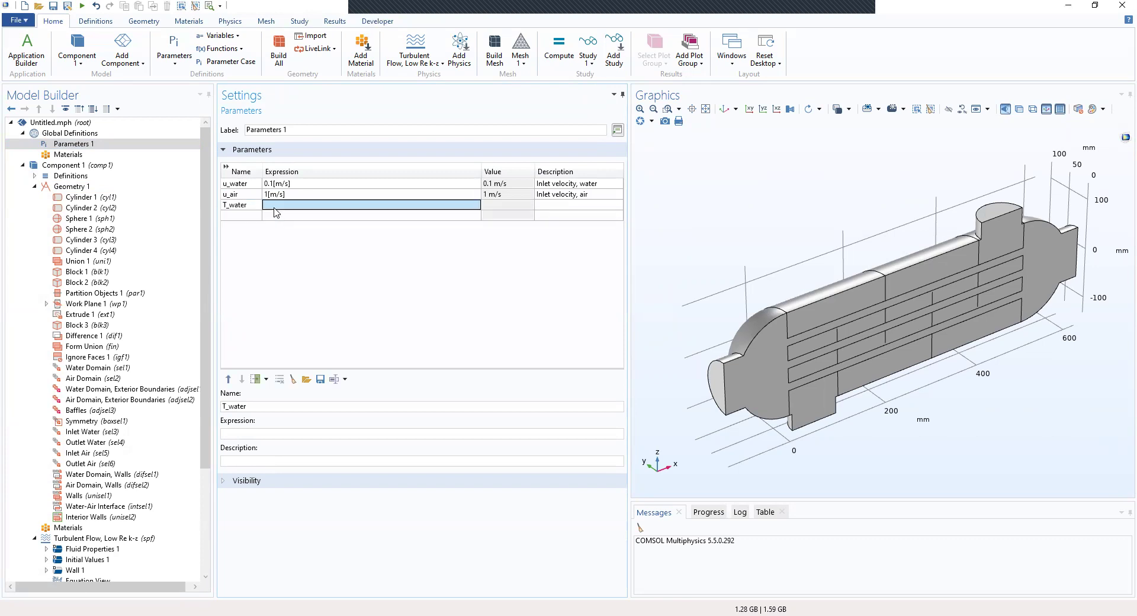
text(80)
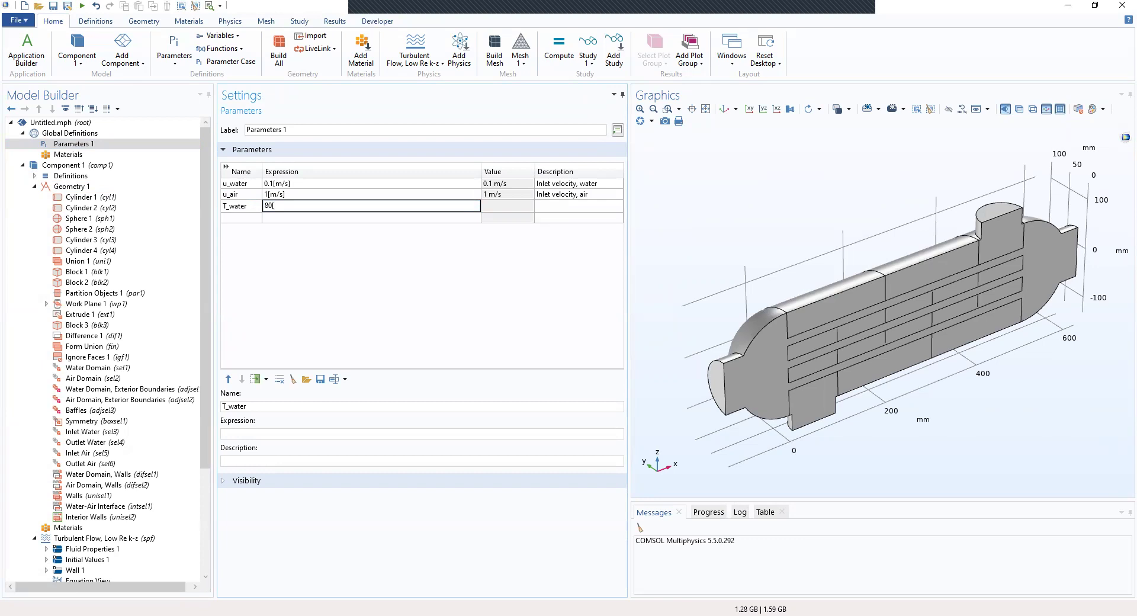
text([degC)
click(586, 208)
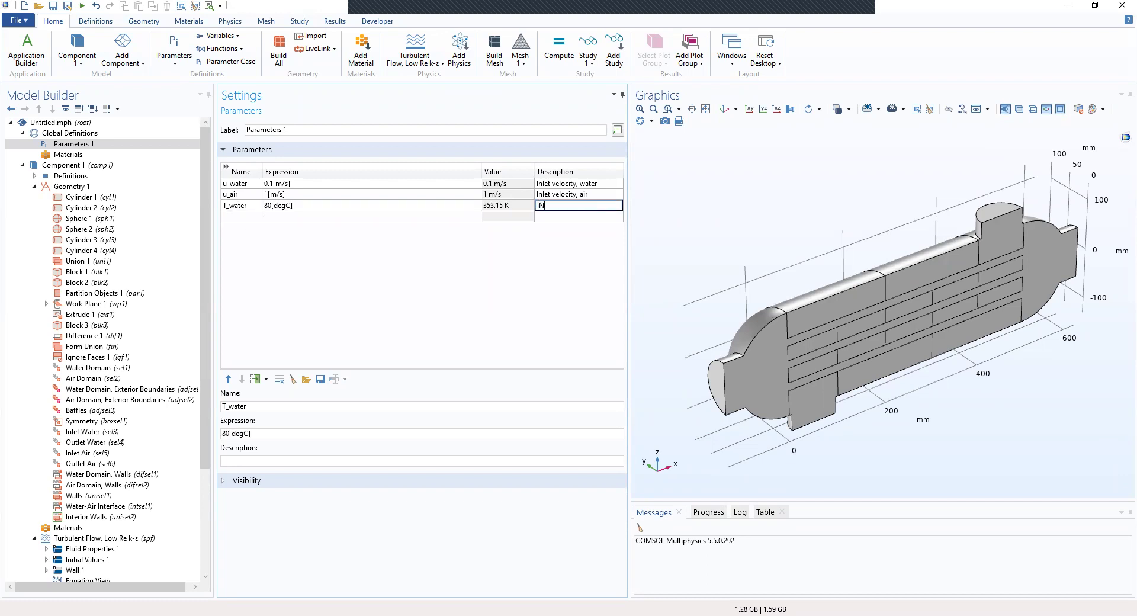
text(Inlet temperature, water)
Add the parameter T_air with the expression 50[degC] and the description "Inlet temperature, air"
click(238, 215)
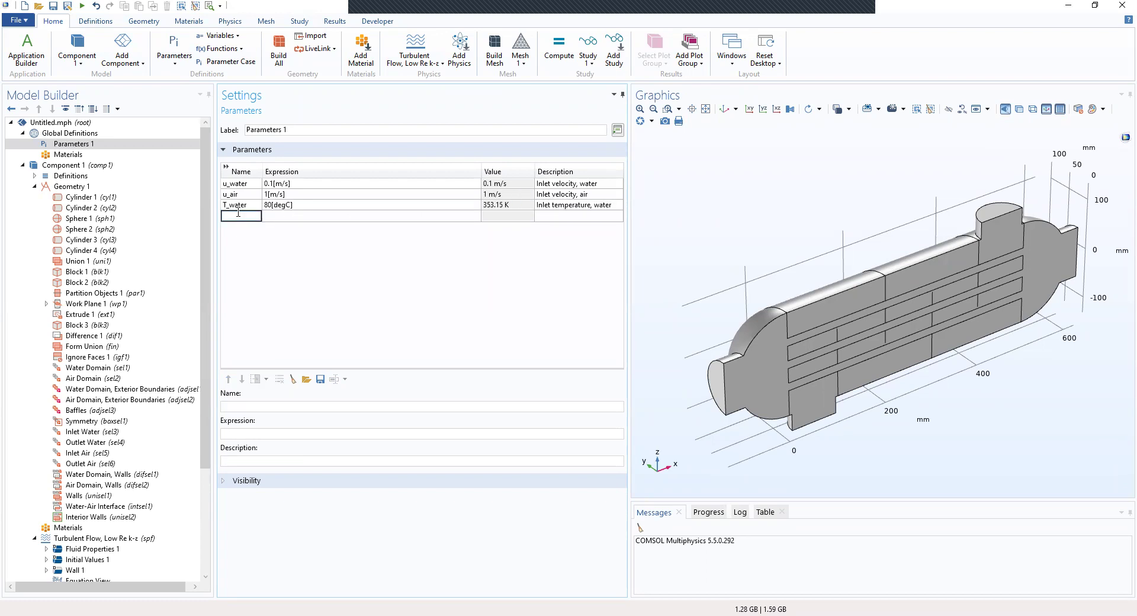
text(T_)
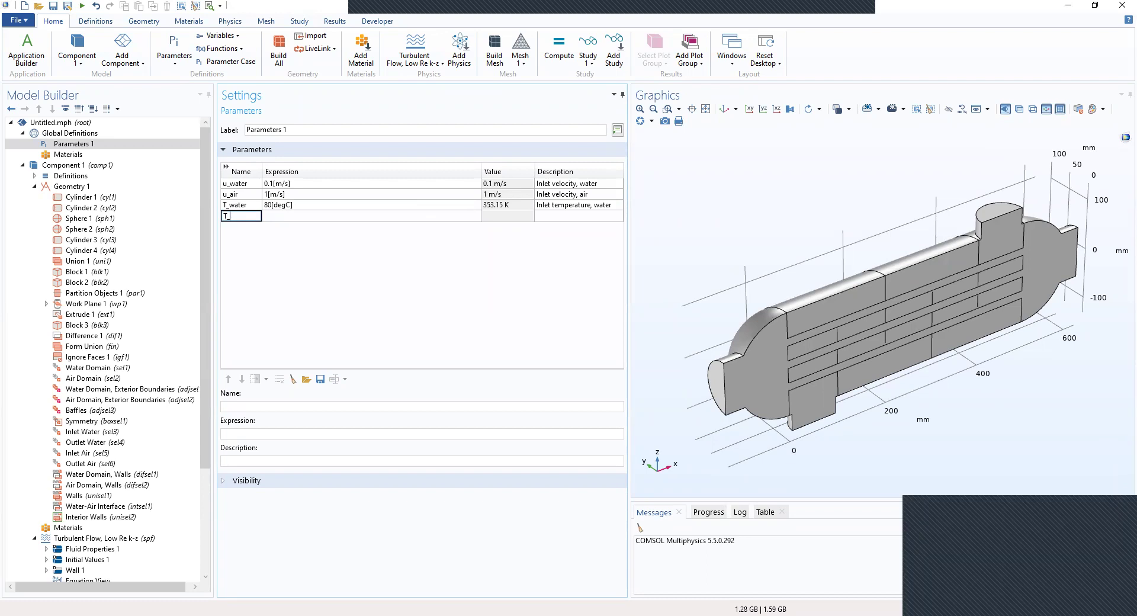
text(air)
click(276, 217)
text(5)
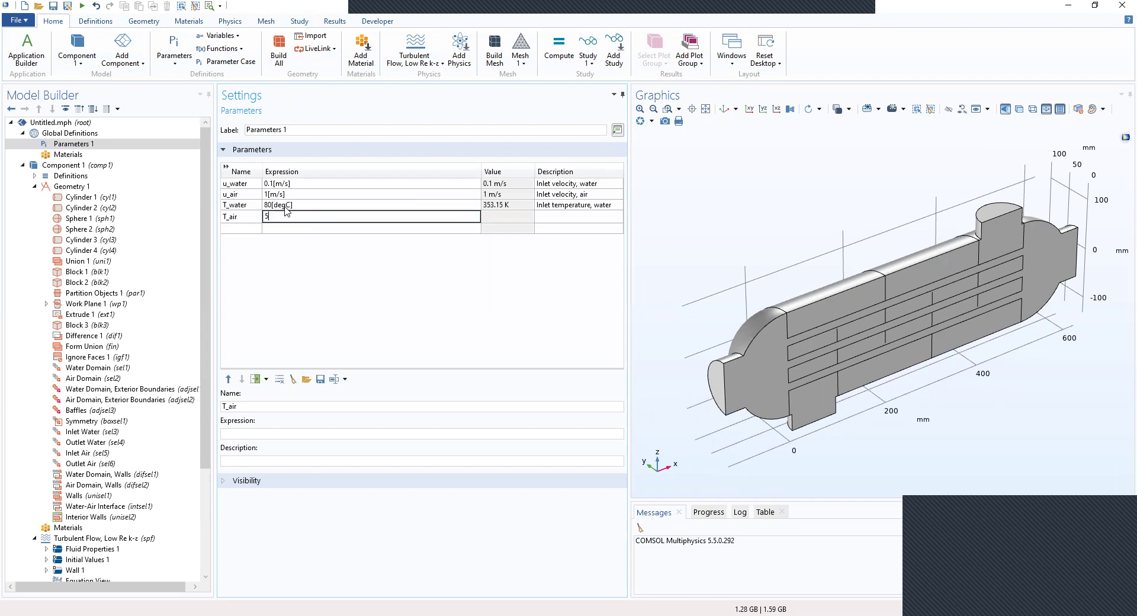
text(0[deg)
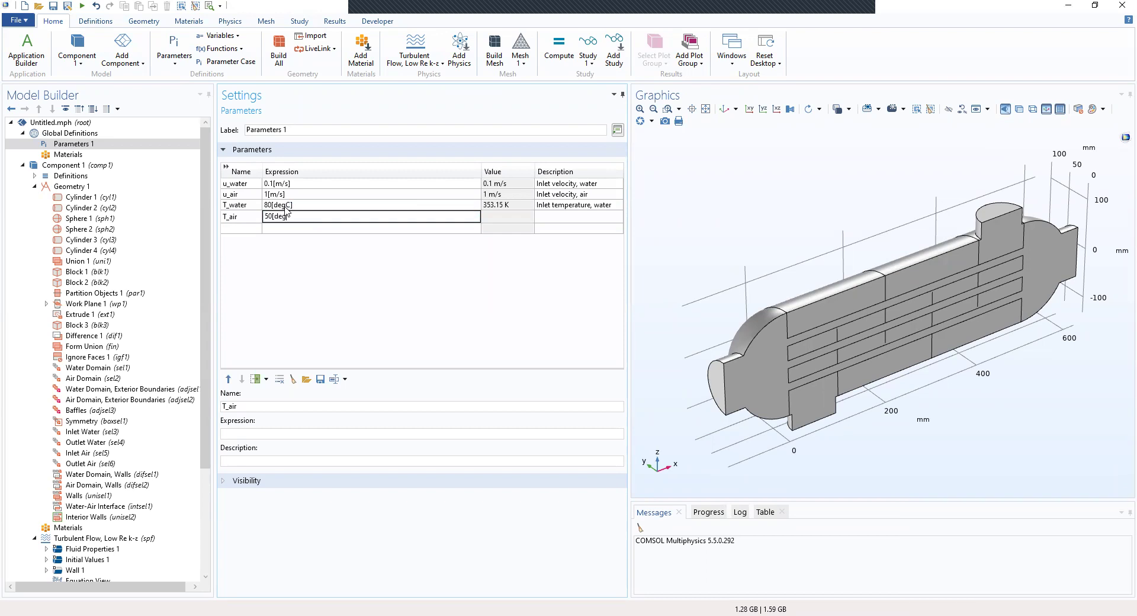
text(C])
click(508, 218)
click(552, 215)
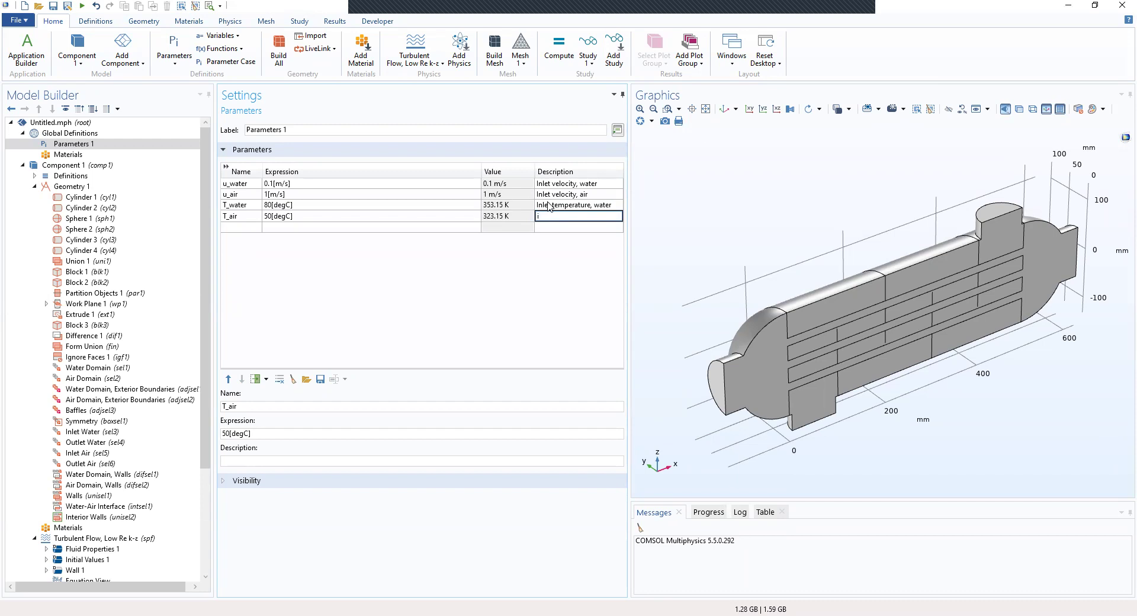
key(BackSpace)
text(Inlet temperature, air)
click(486, 263)
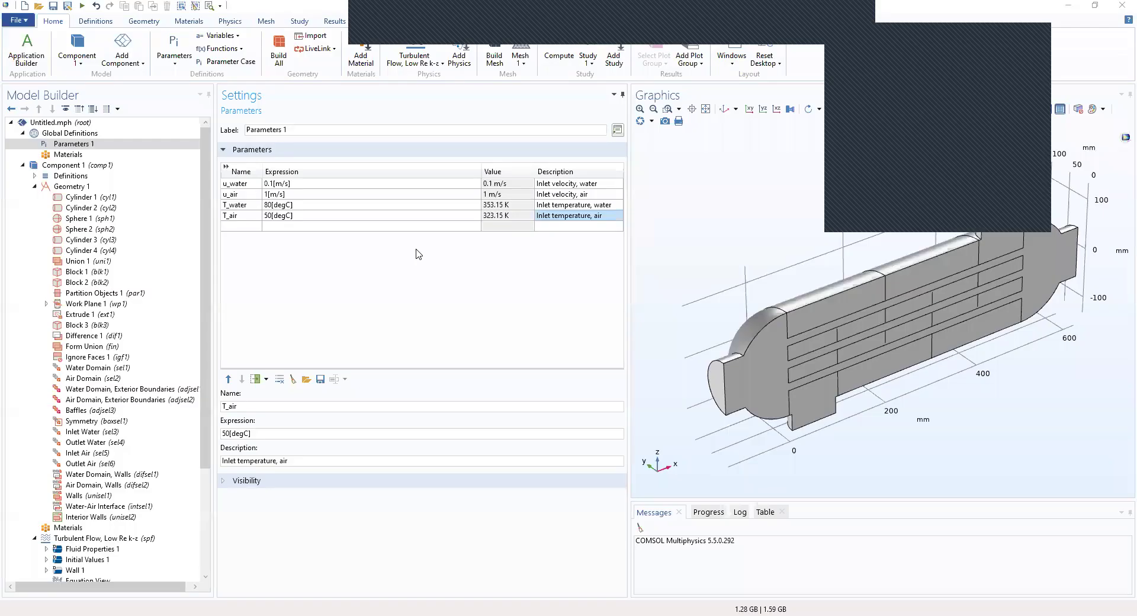
click(535, 227)
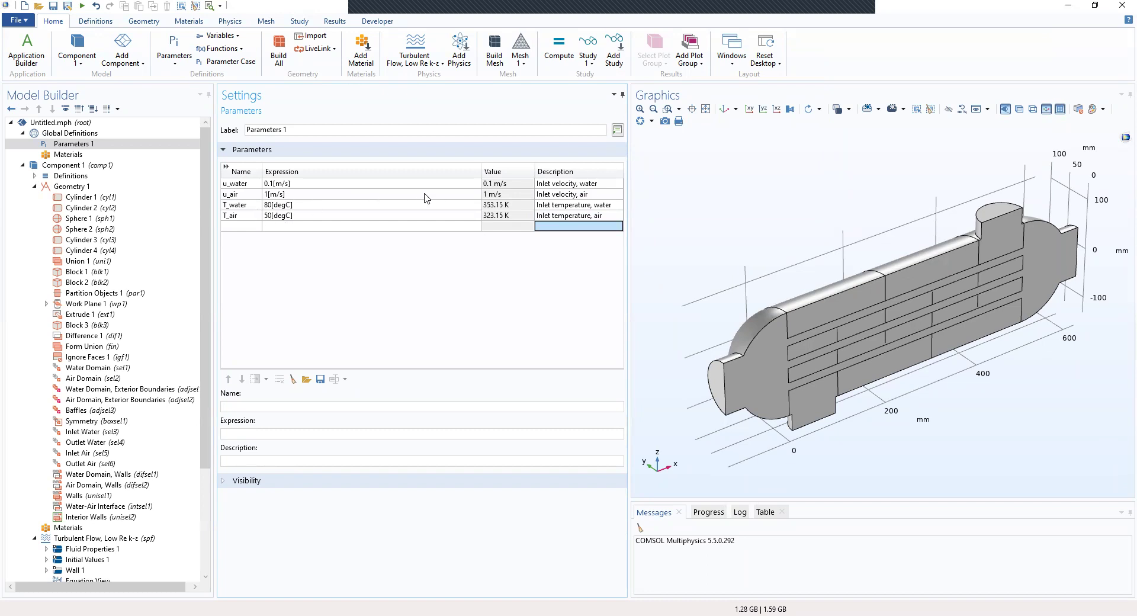
Change the expression of the T_air parameter to 5[degC]
click(268, 215)
key(Delete)
click(287, 227)
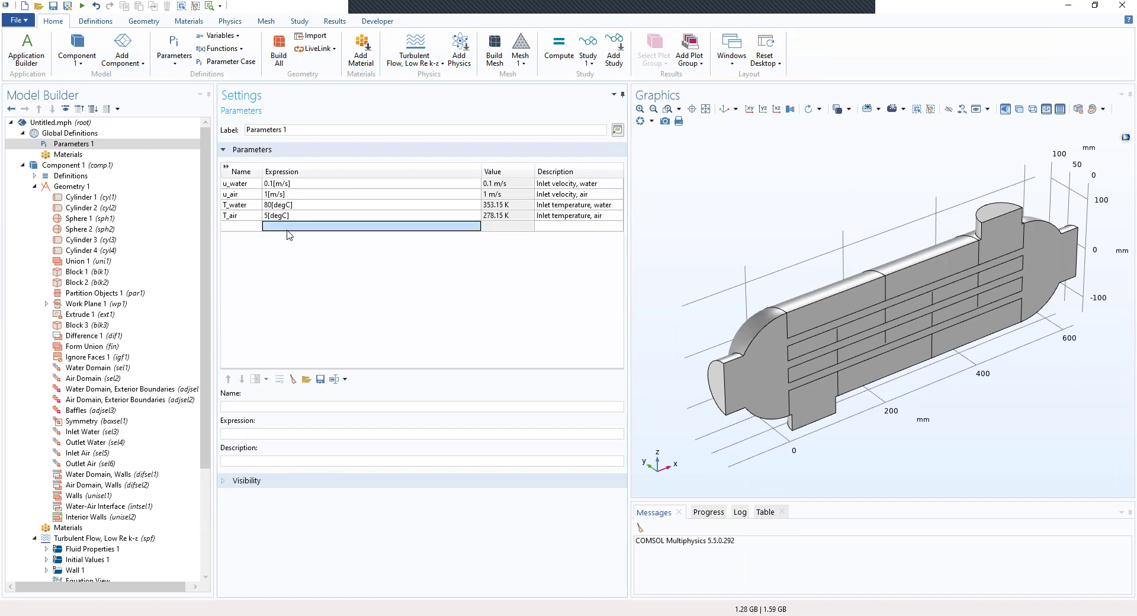
click(459, 265)
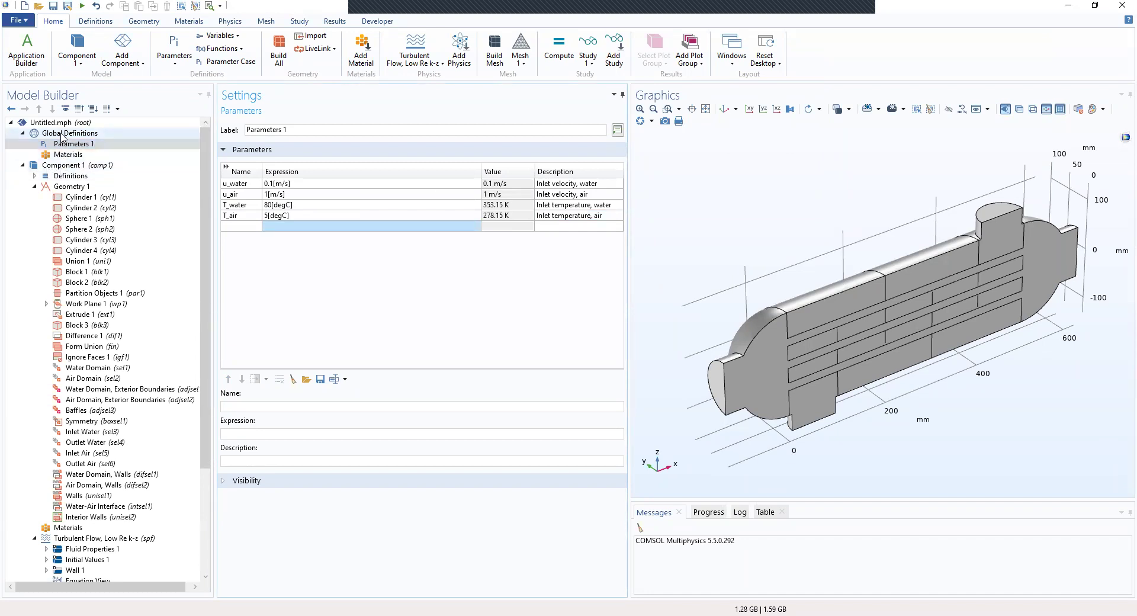
Add the built-in material Air from the material library to Component 1
click(63, 187)
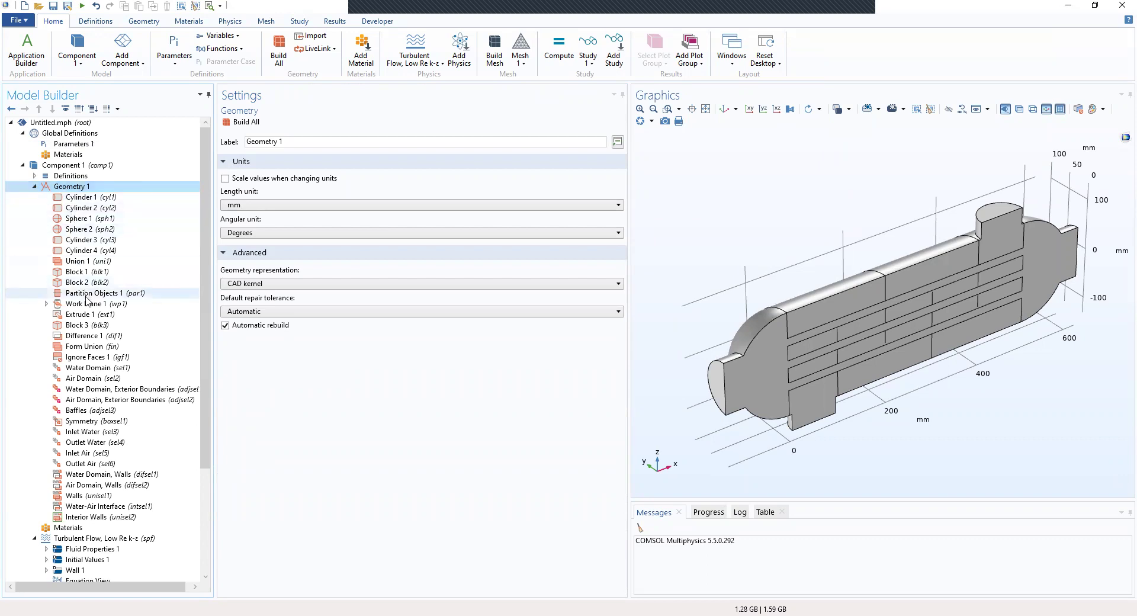
scroll(129, 390, down, 2)
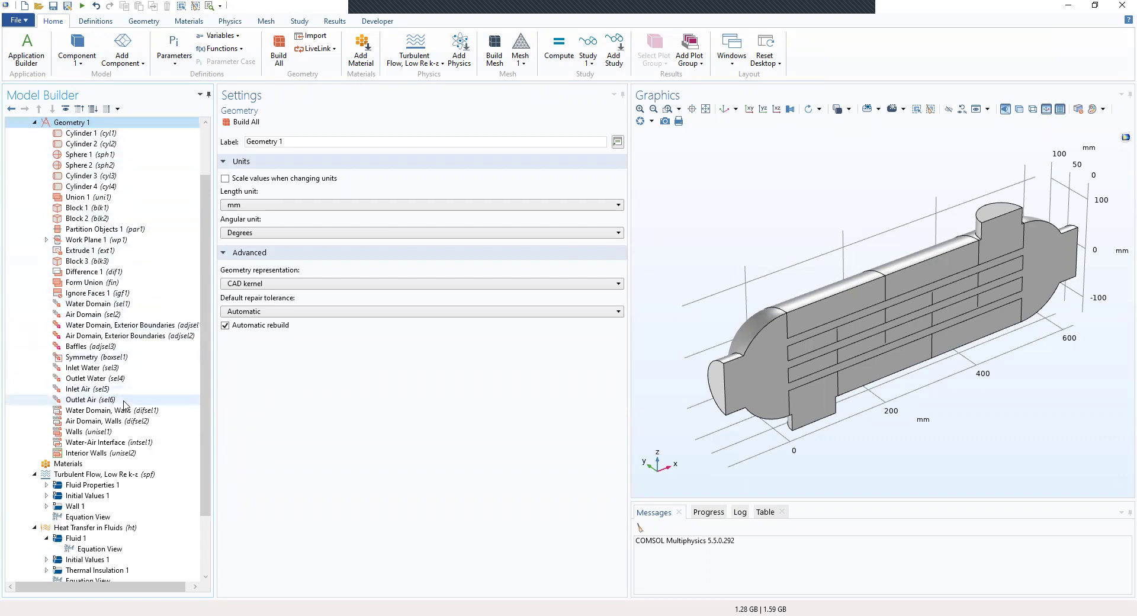
right_click(90, 468)
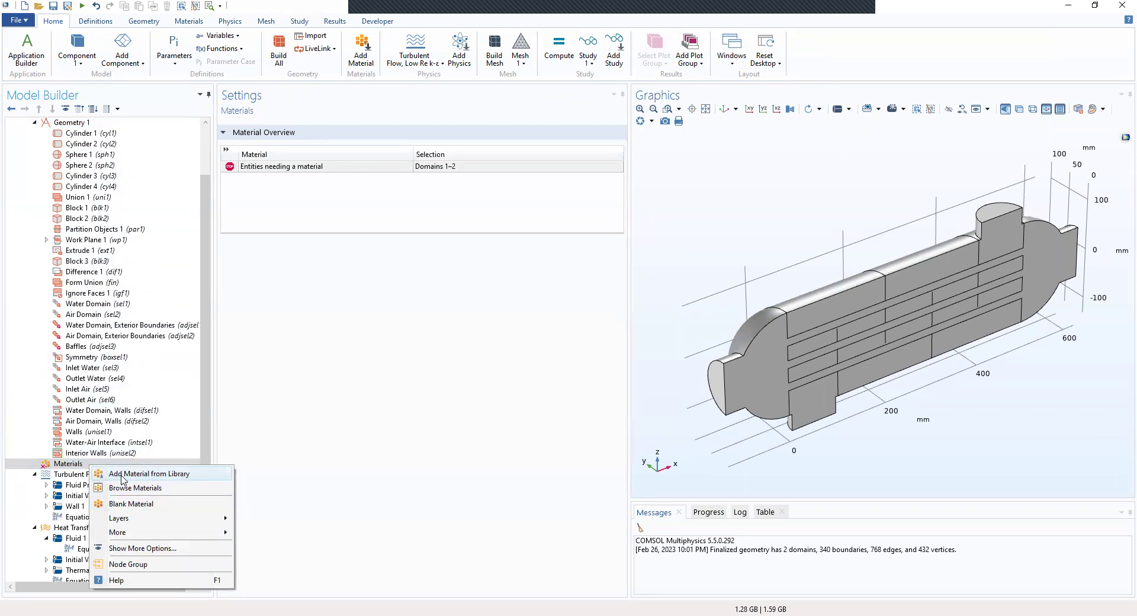
click(121, 474)
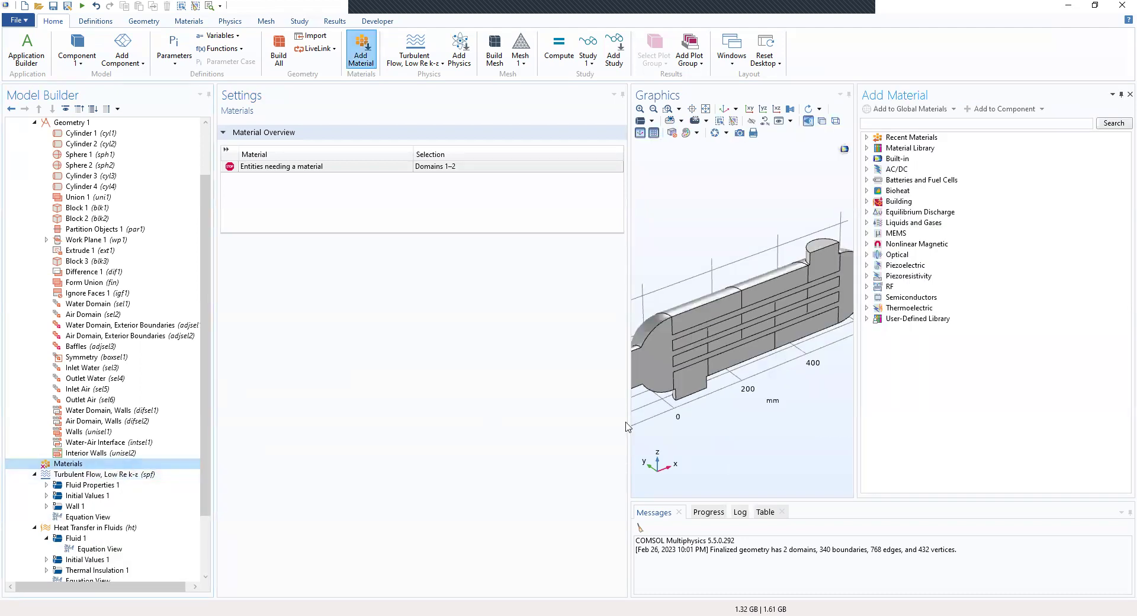
click(866, 159)
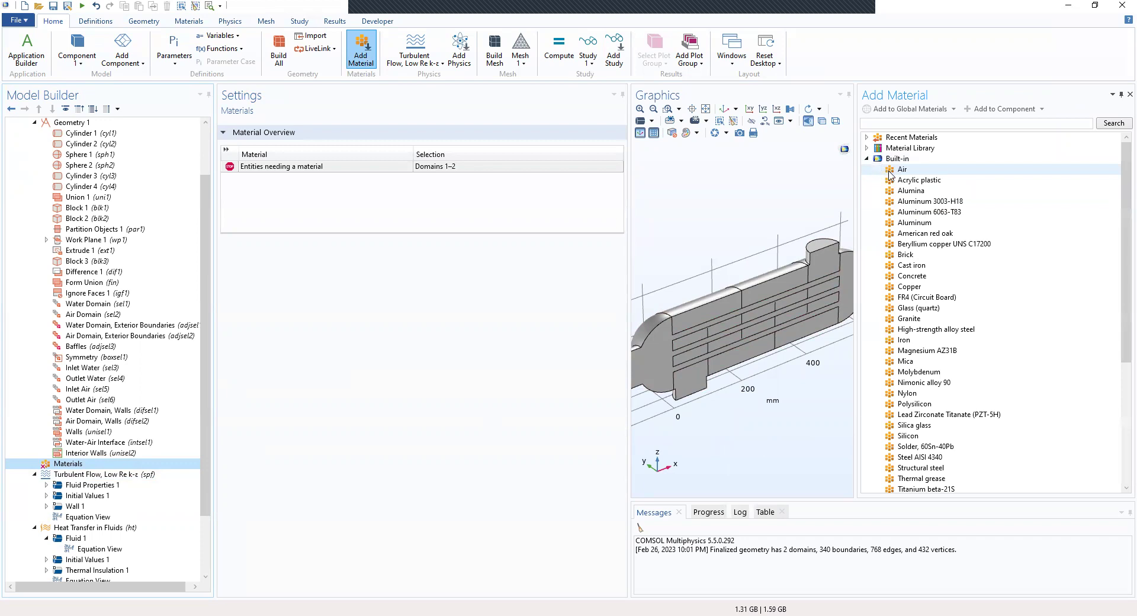
click(890, 171)
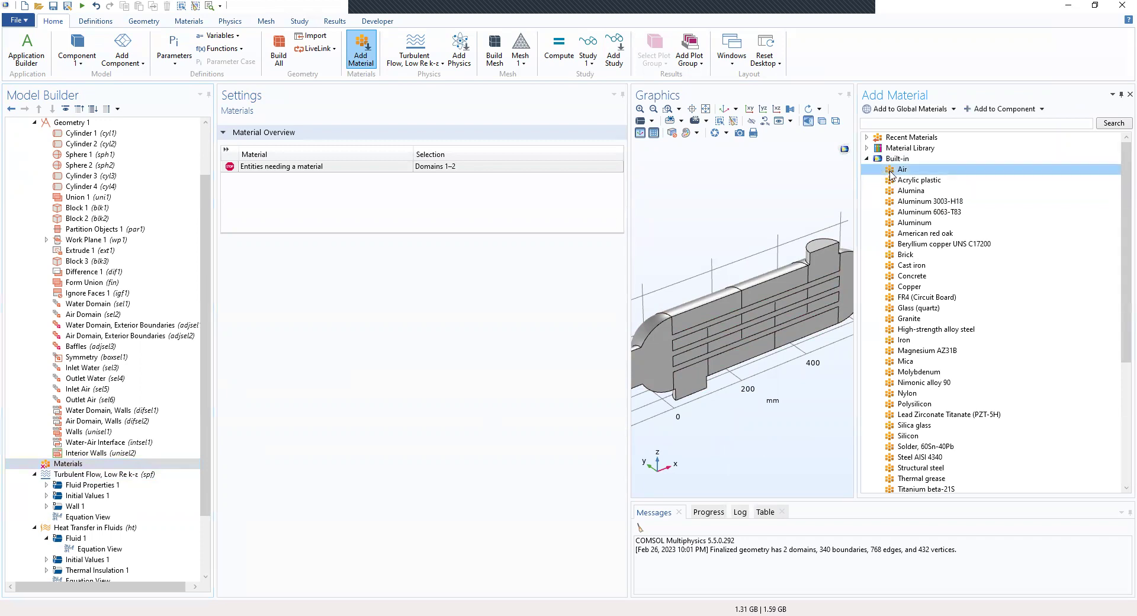
double_click(890, 171)
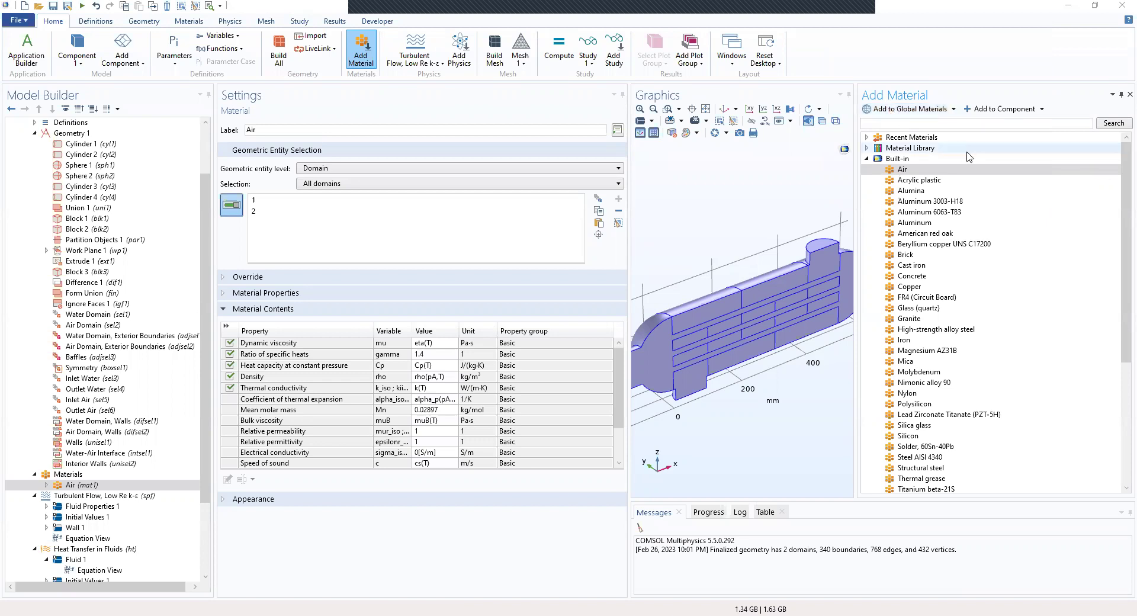
Add the built-in material Water, liquid to Component 1
click(959, 169)
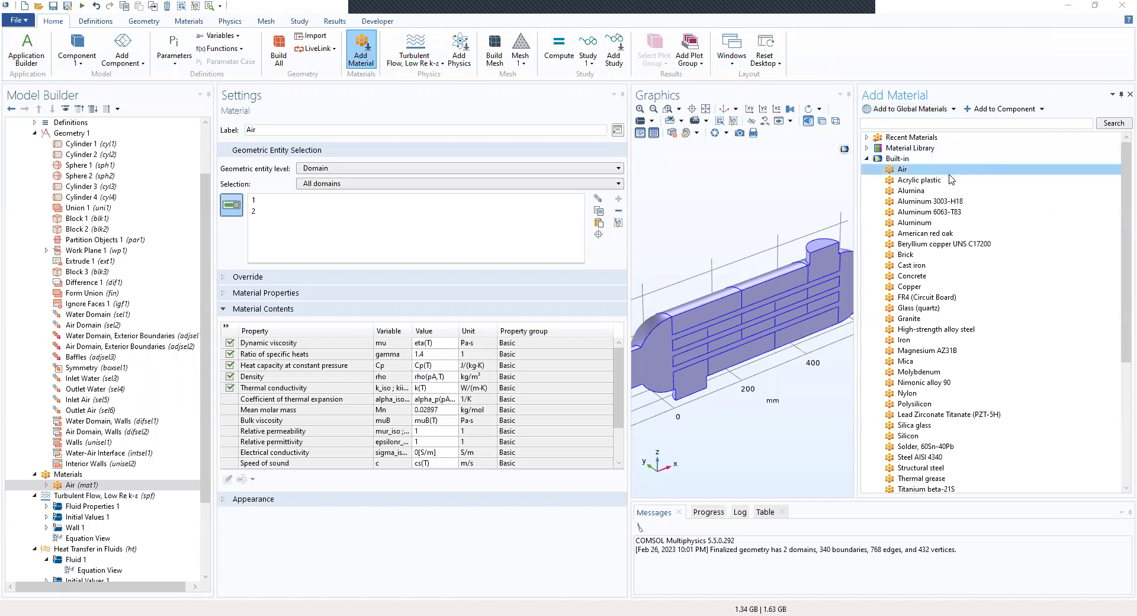
scroll(951, 178, down, 2)
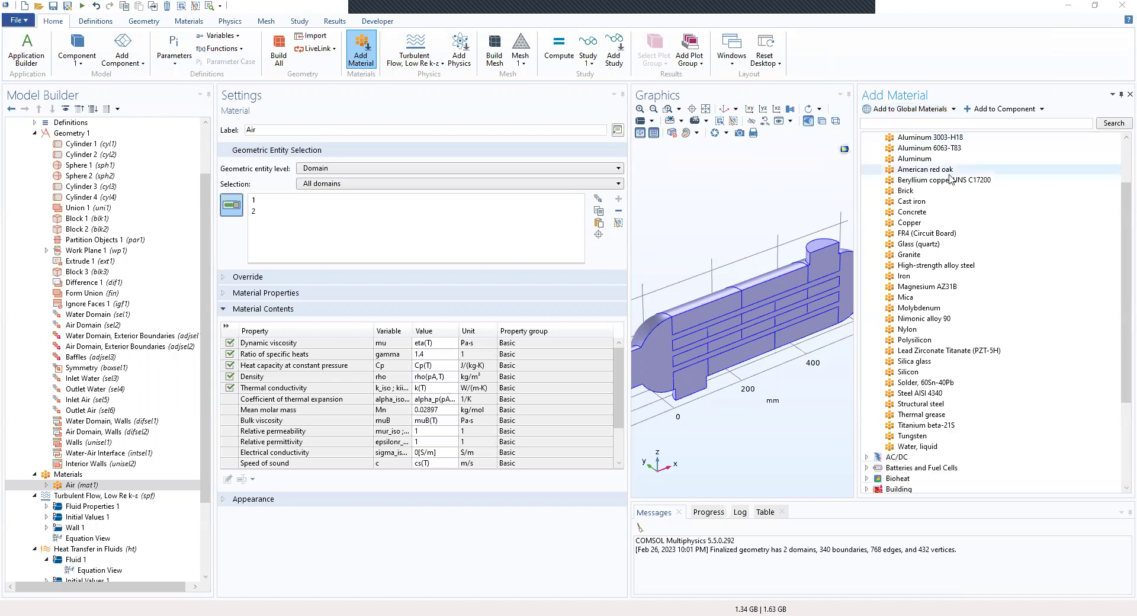
click(912, 447)
double_click(912, 447)
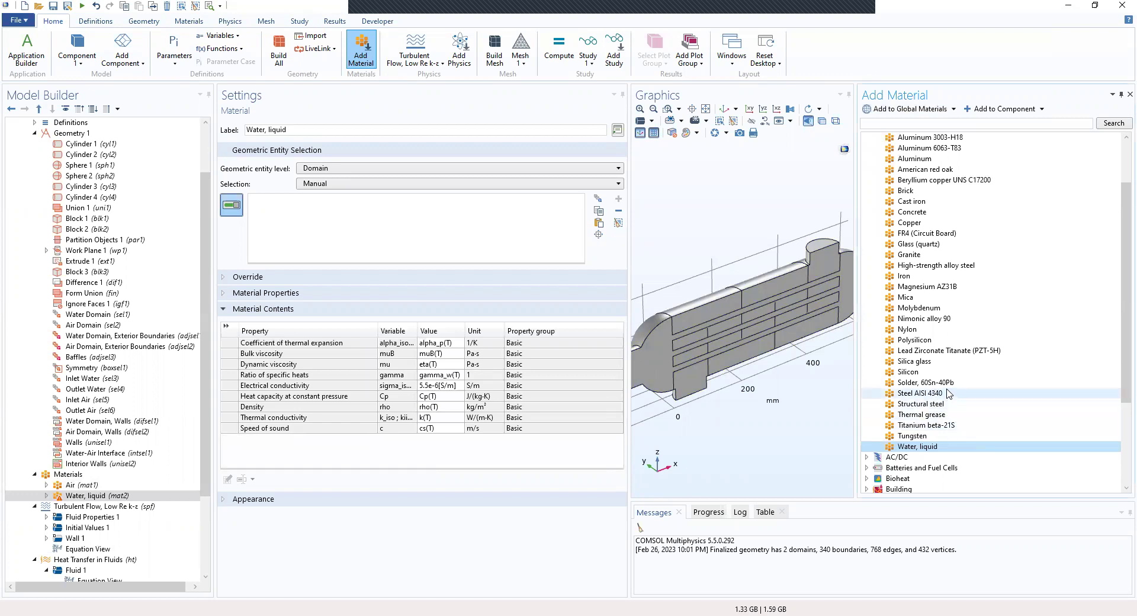
Add the built-in material Steel AISI 4340 to Component 1 and widen the graphics area
scroll(950, 394, up, 2)
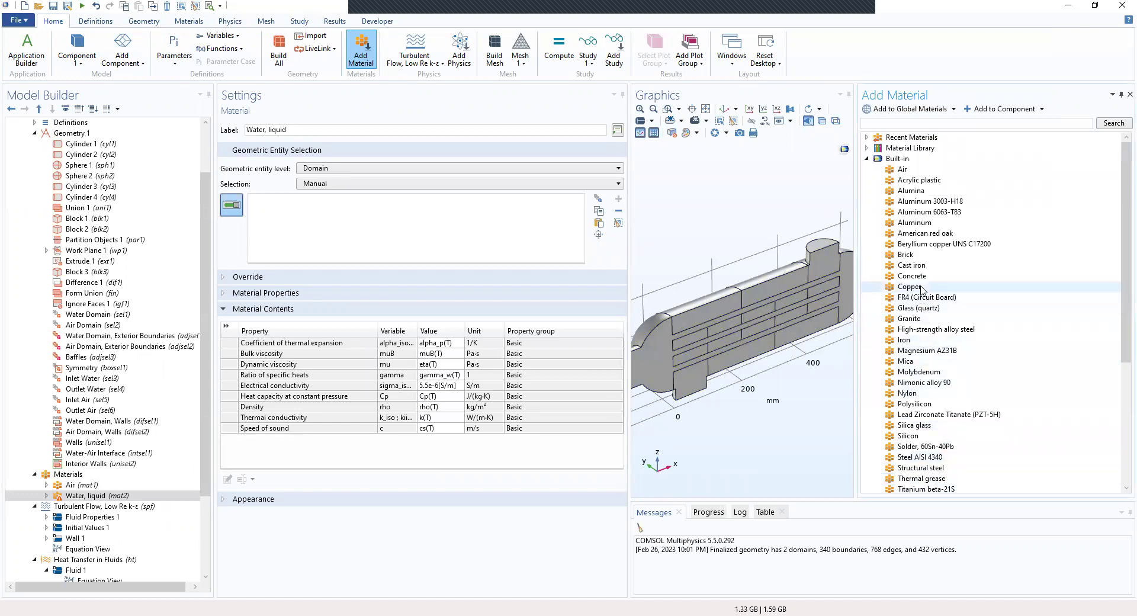
scroll(930, 291, down, 1)
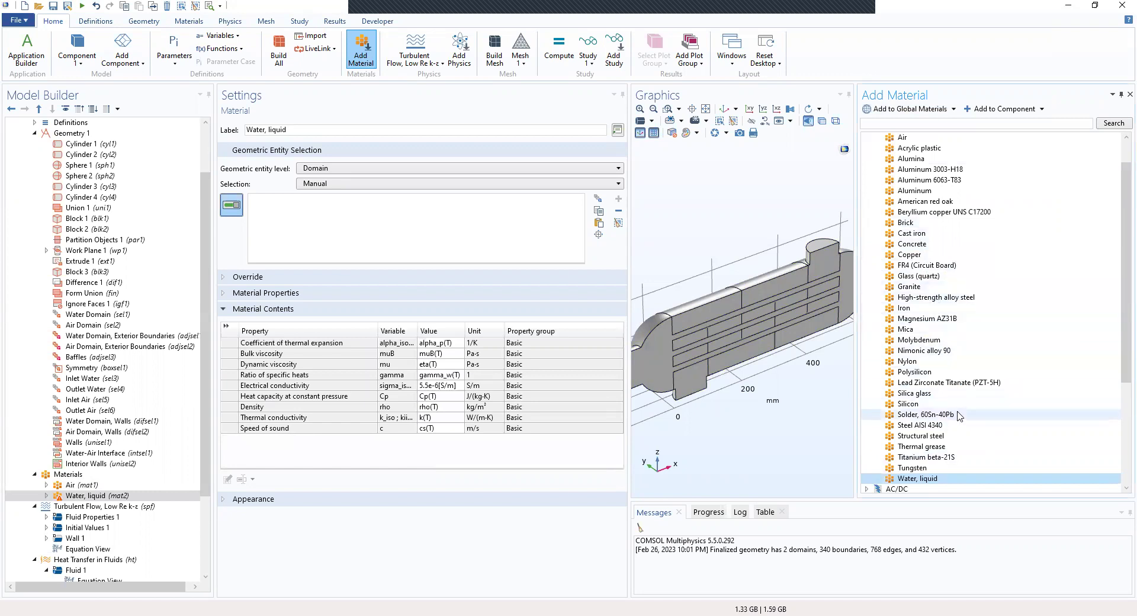
click(947, 426)
double_click(947, 426)
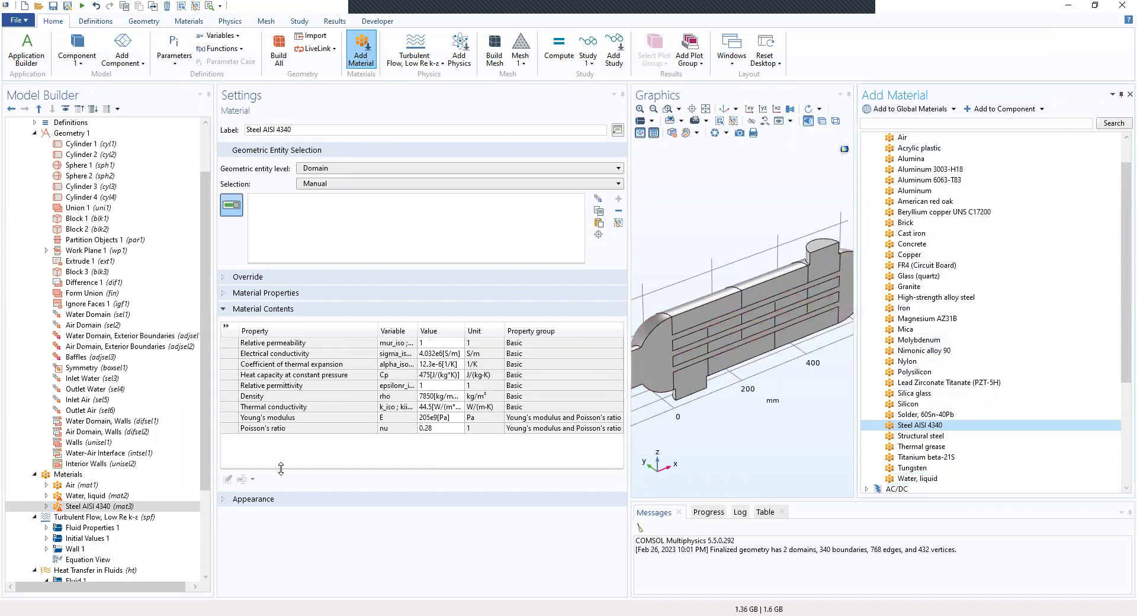
drag(856, 324, 918, 323)
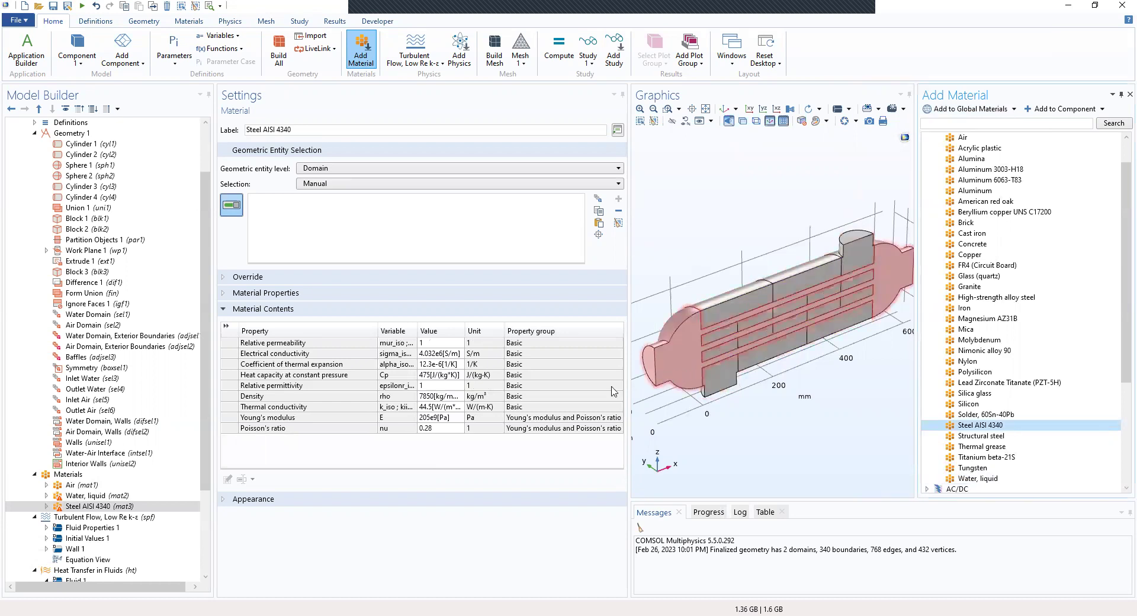
Assign the Air material to the Air Domain selection
click(83, 487)
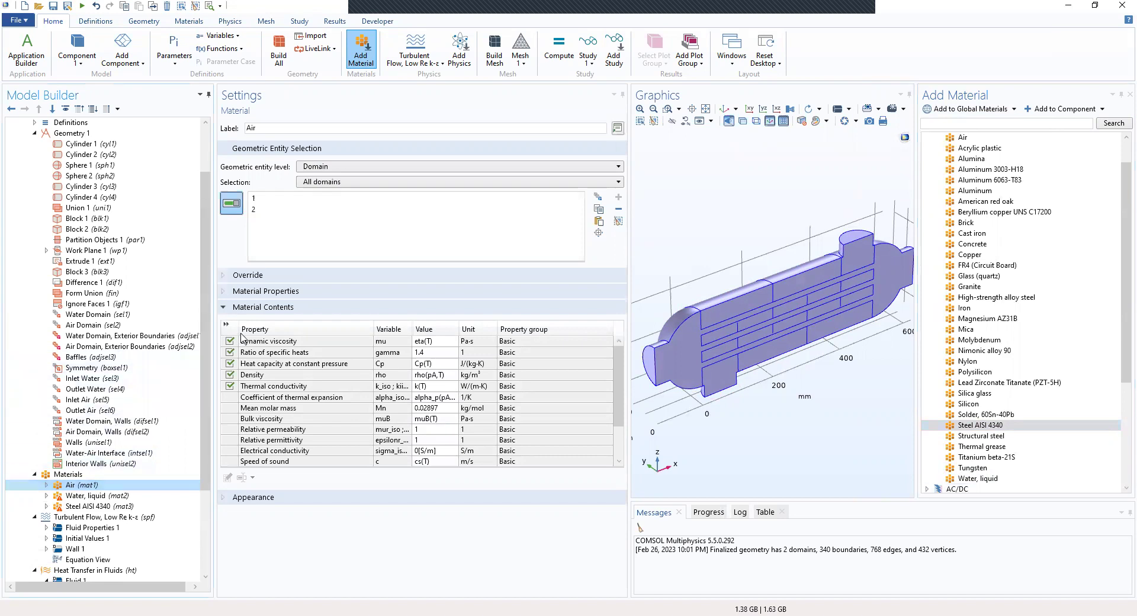
click(312, 168)
click(312, 168)
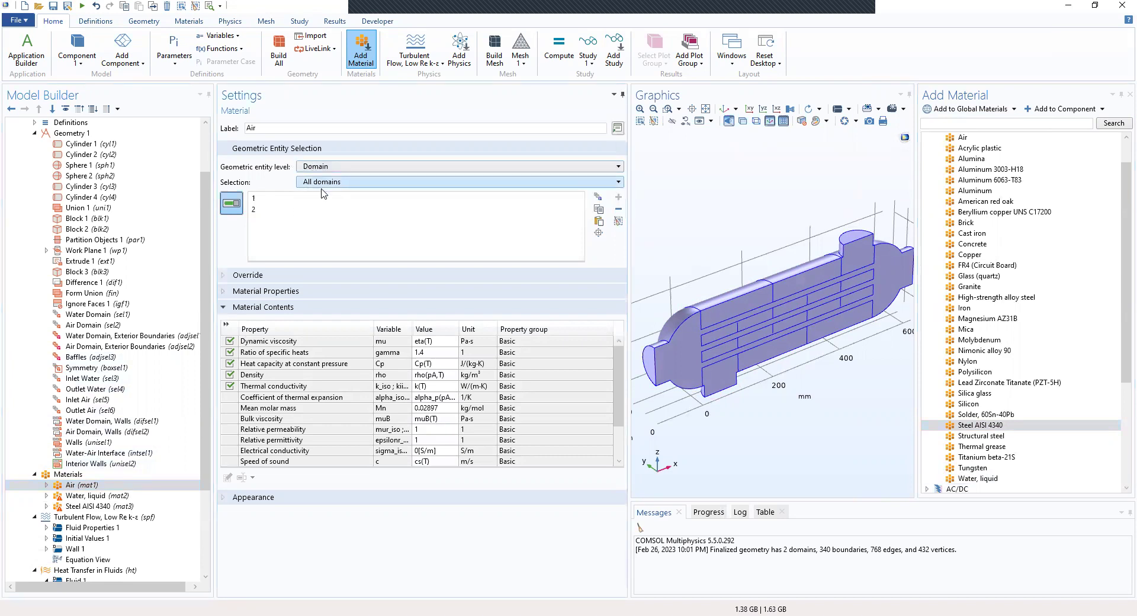
click(322, 186)
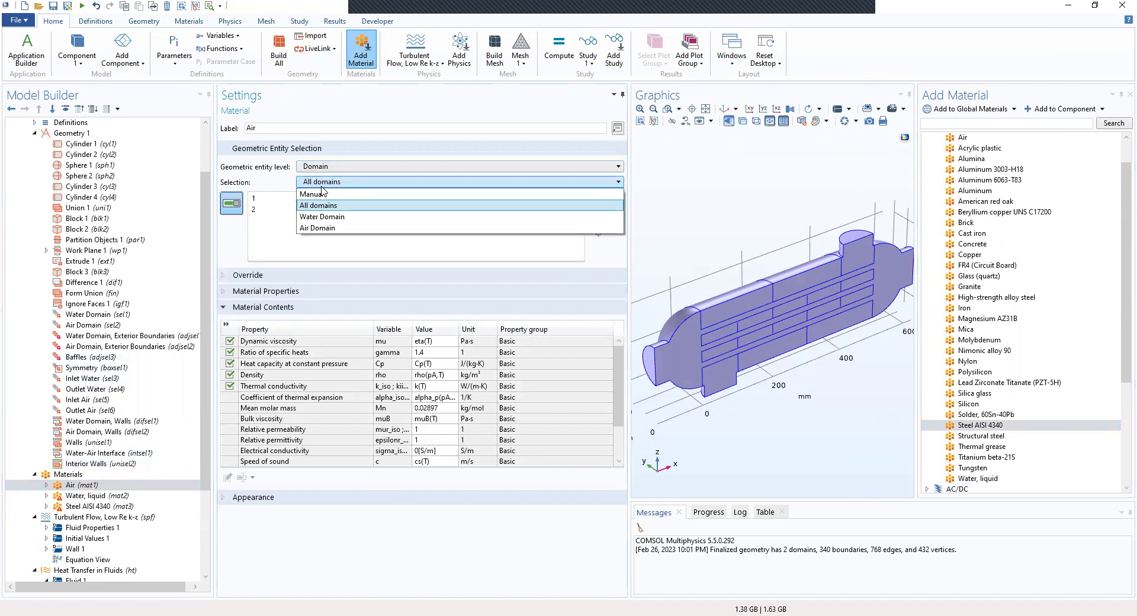
click(320, 228)
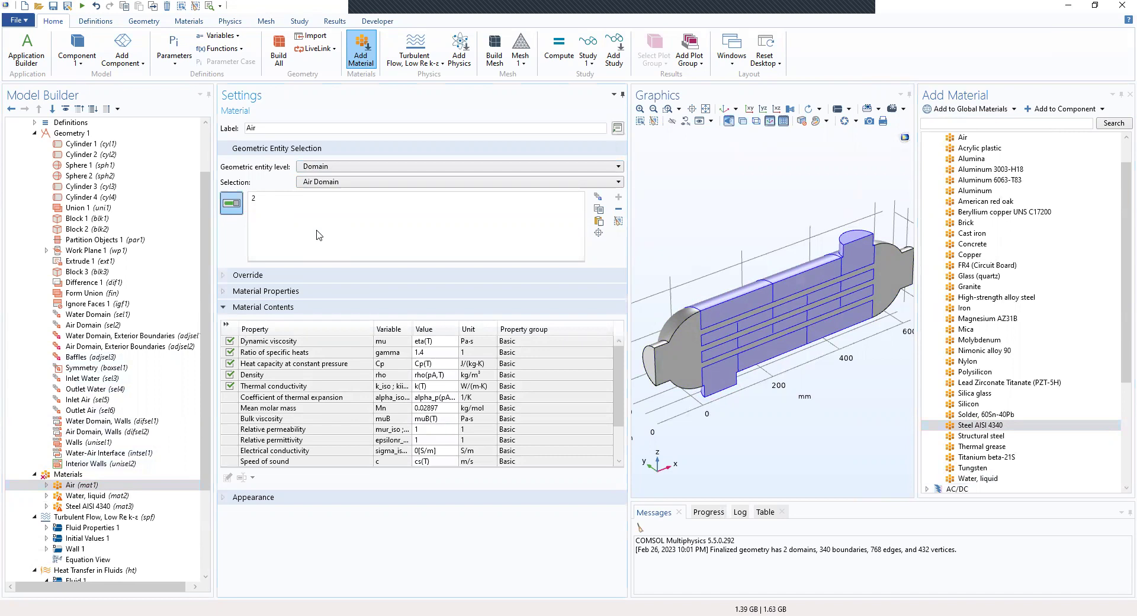
Assign the Water, liquid material to the Water Domain selection at the domain level
click(109, 497)
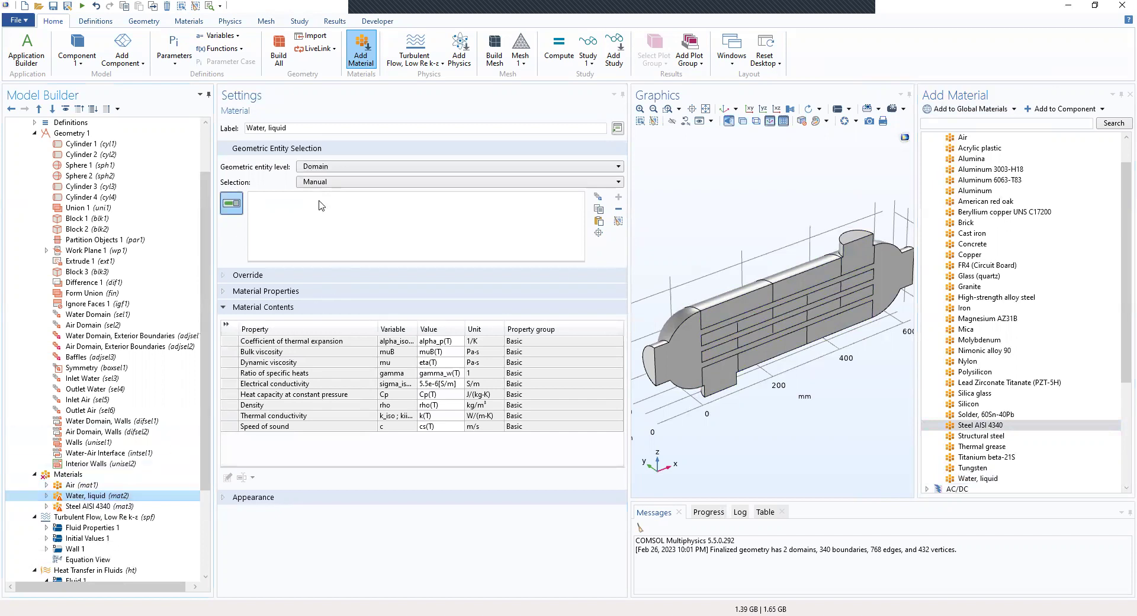
click(342, 169)
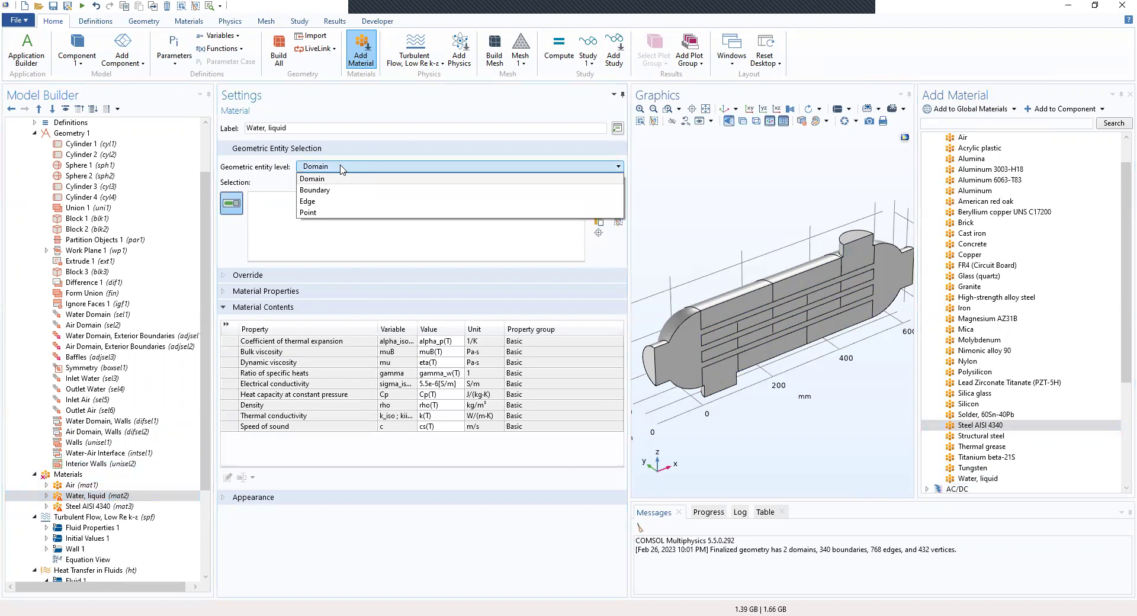
click(340, 176)
click(338, 182)
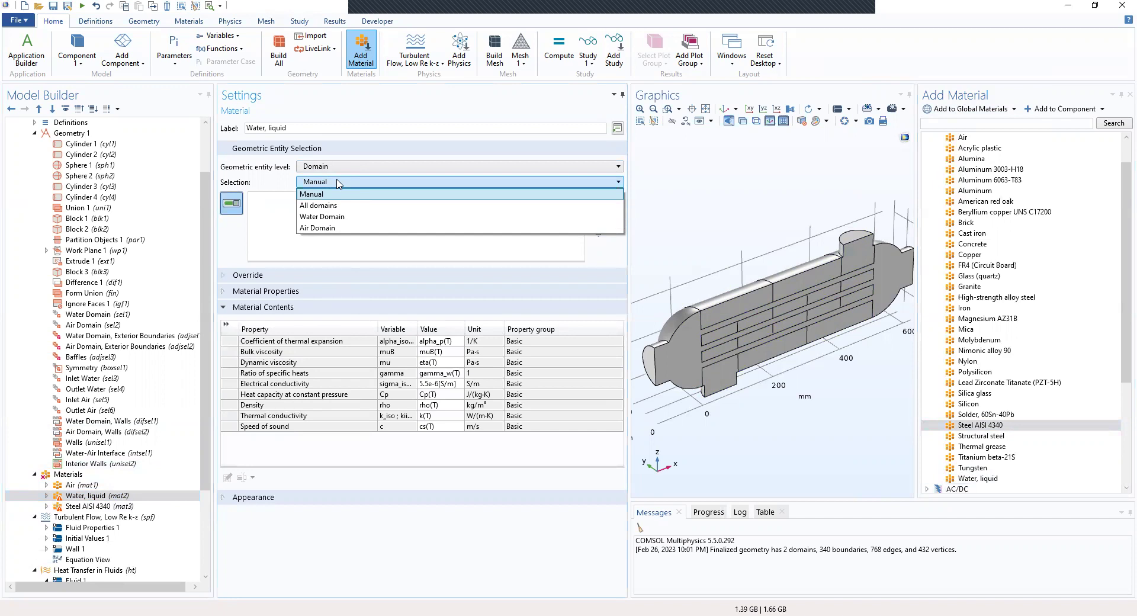
click(335, 217)
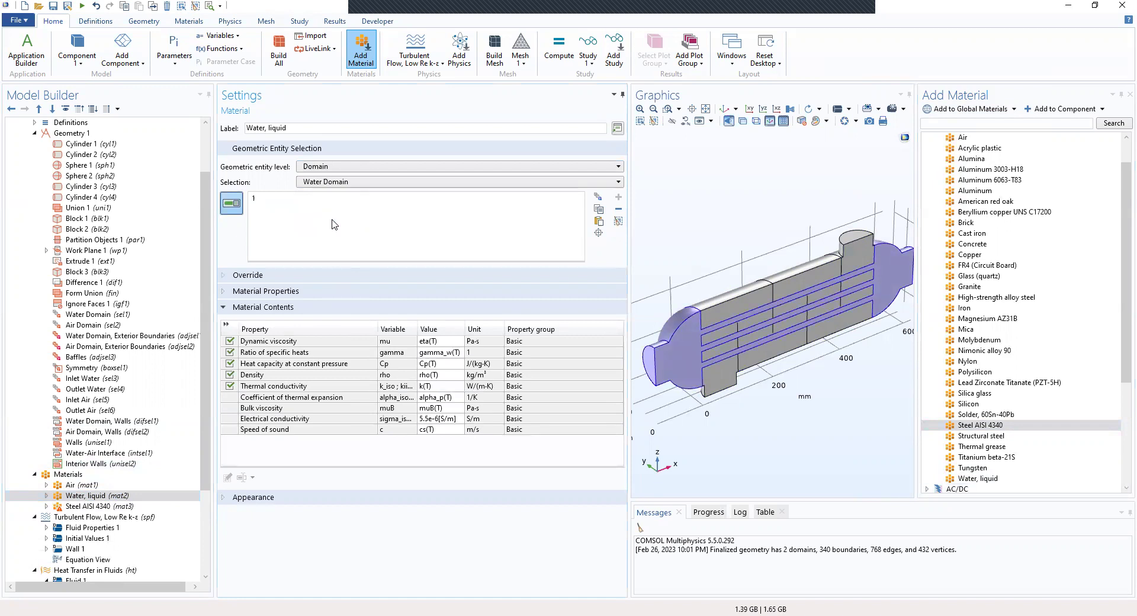
Assign Steel AISI 4340 at the boundary level to the Walls selection and close the material library
click(93, 507)
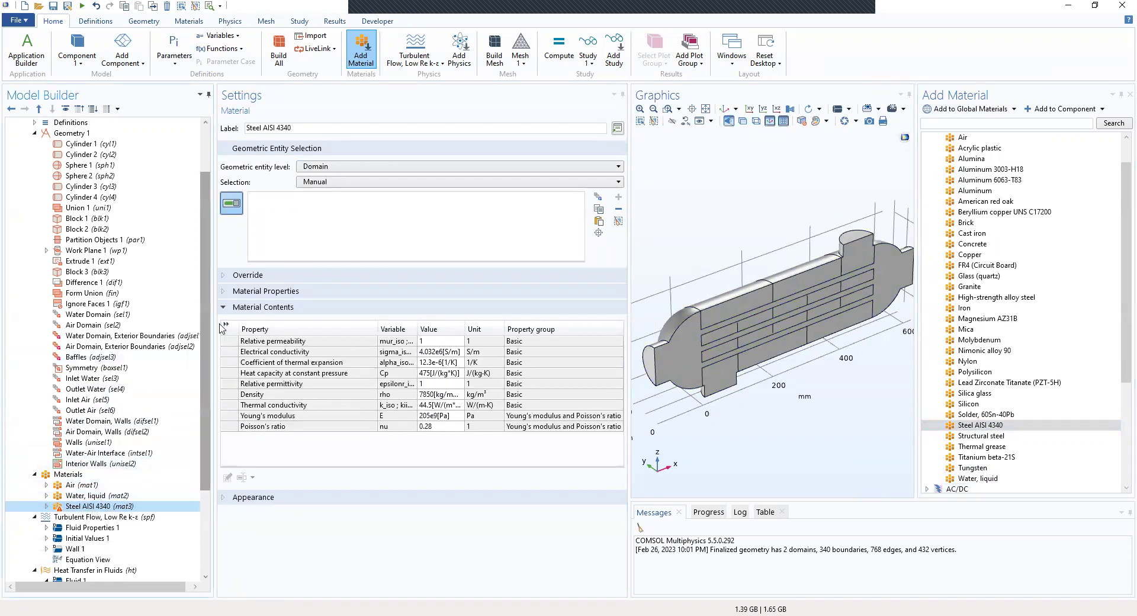
click(330, 185)
click(329, 183)
click(330, 166)
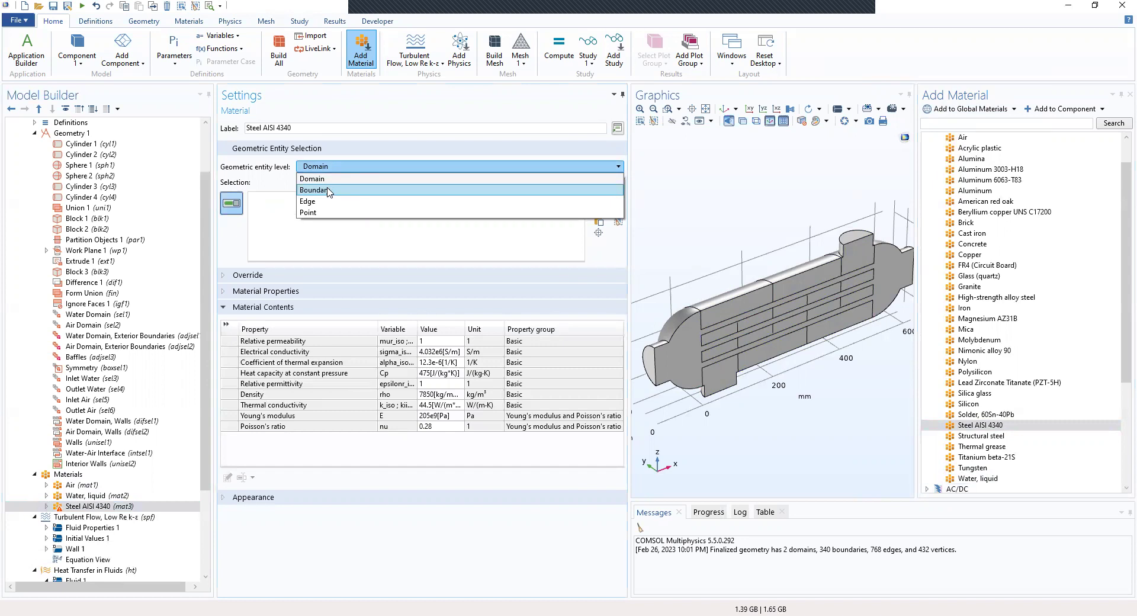
click(328, 190)
click(330, 182)
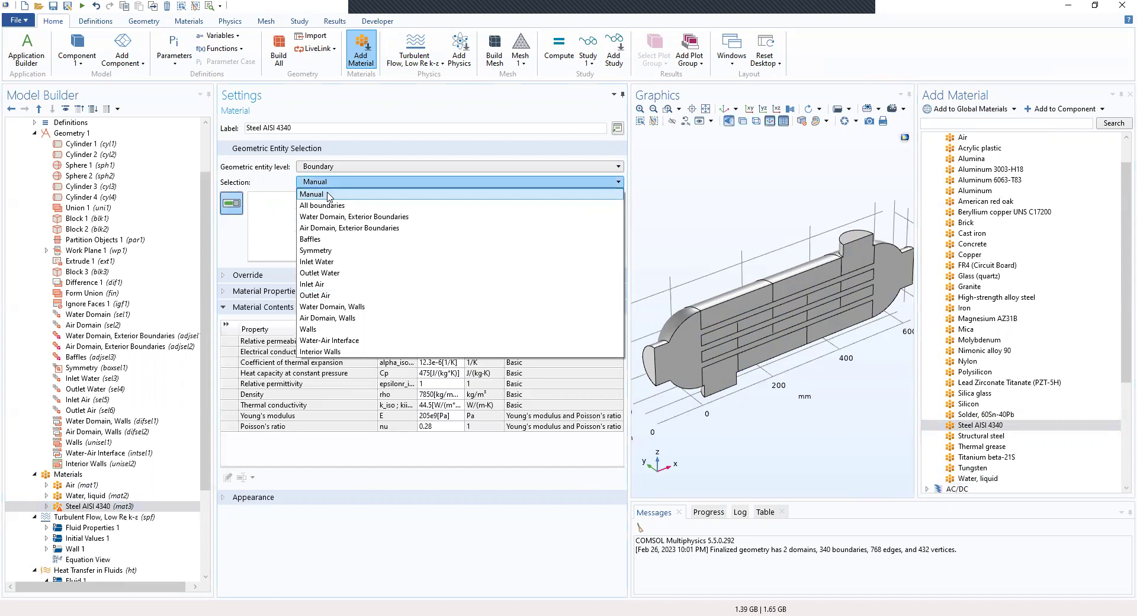
click(333, 331)
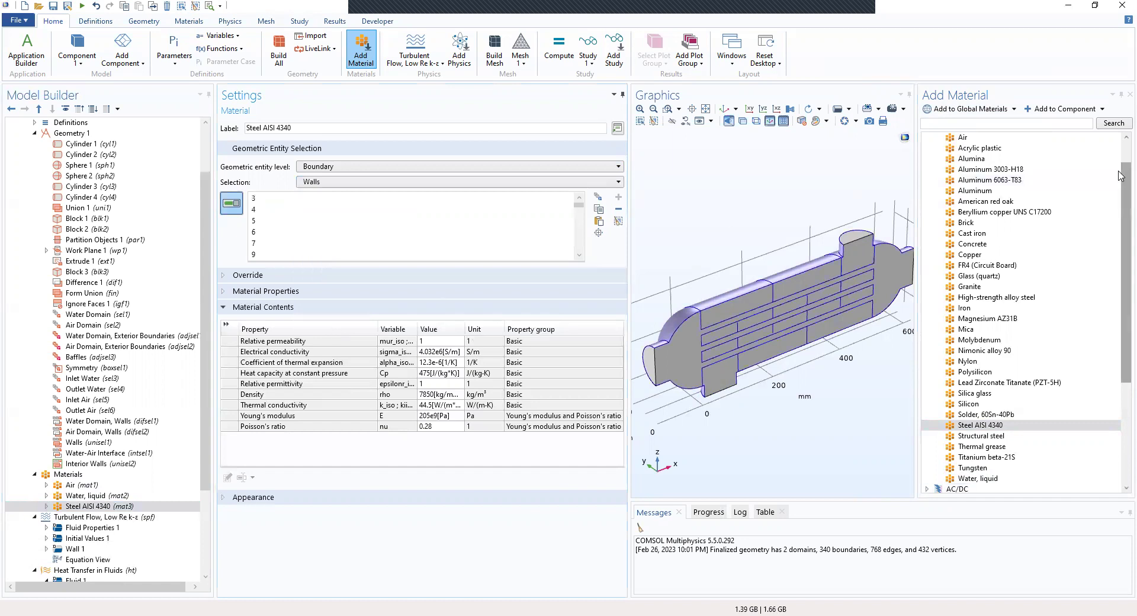
click(1130, 94)
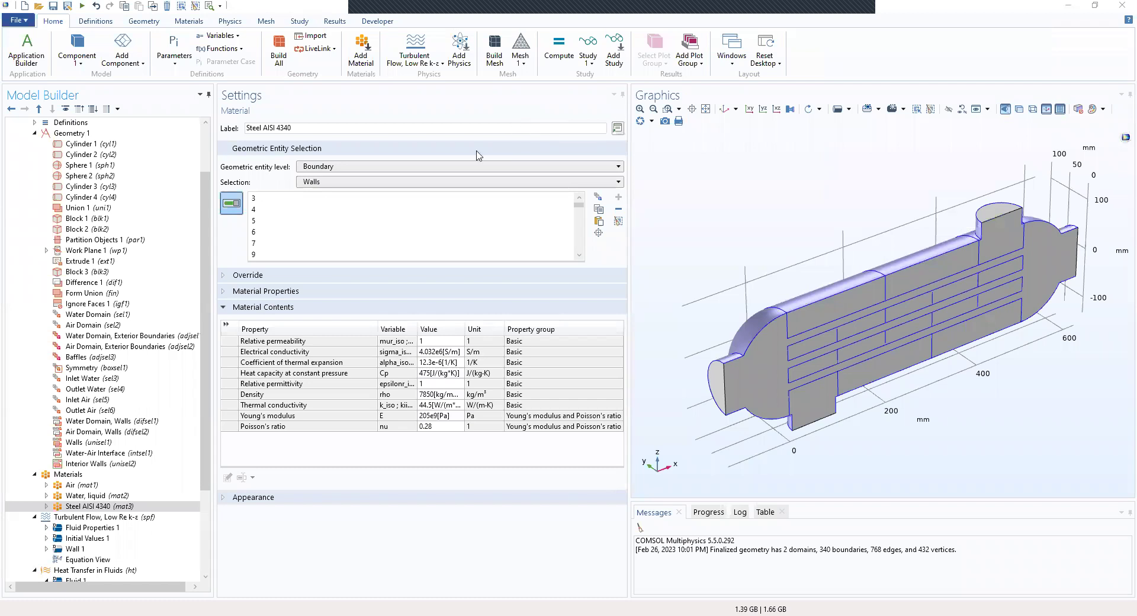
Set the compressibility of the Turbulent Flow, Low Re k-ε interface to Compressible flow (Ma<0.3)
scroll(142, 268, down, 2)
scroll(143, 269, down, 2)
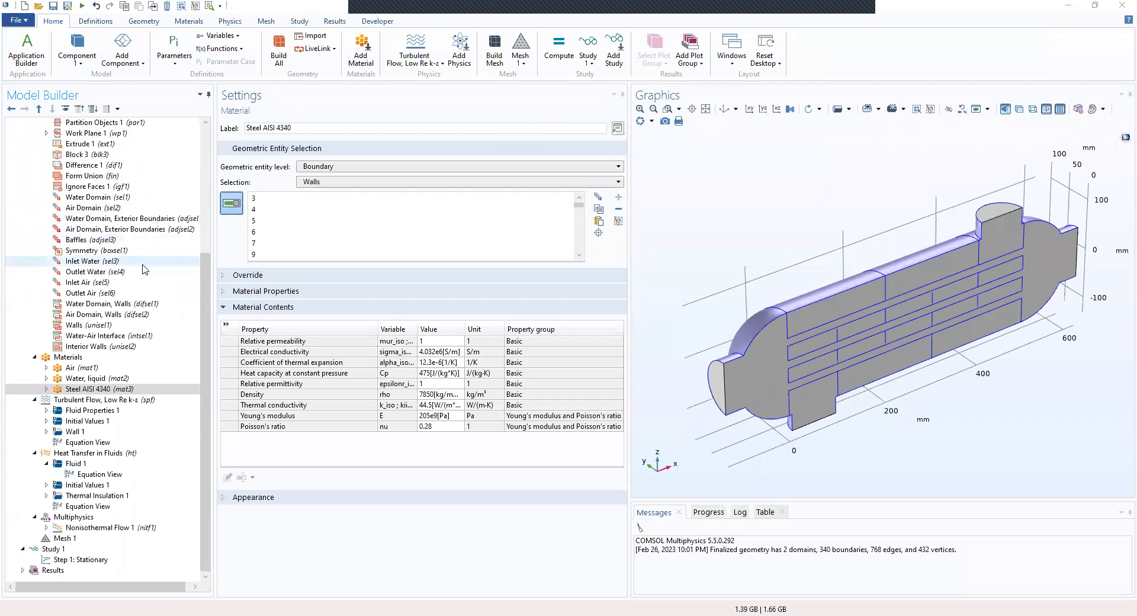
click(81, 401)
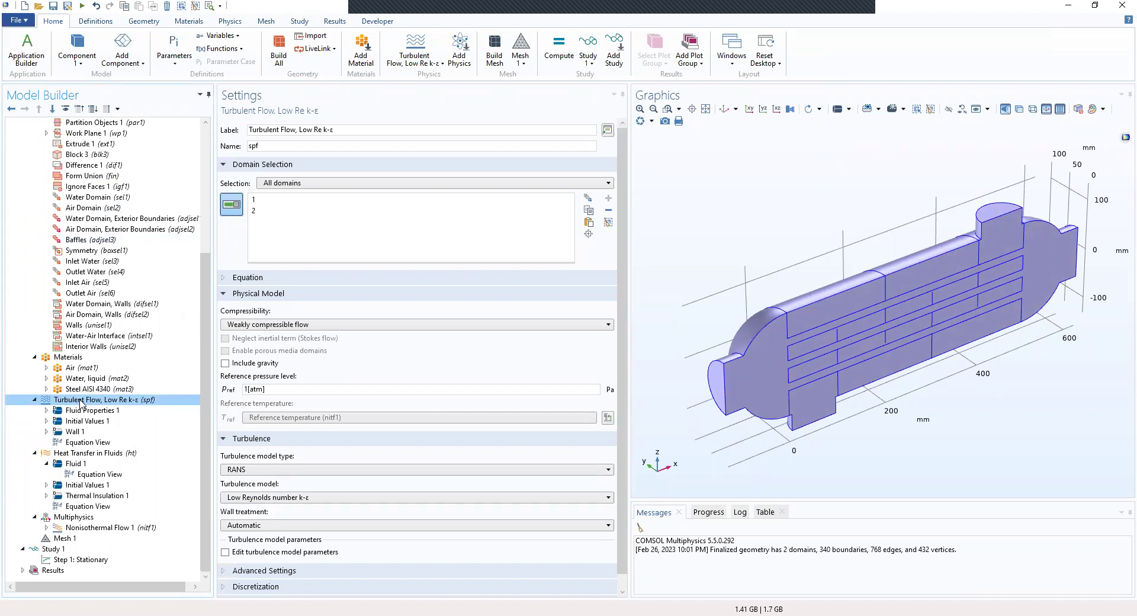
click(292, 324)
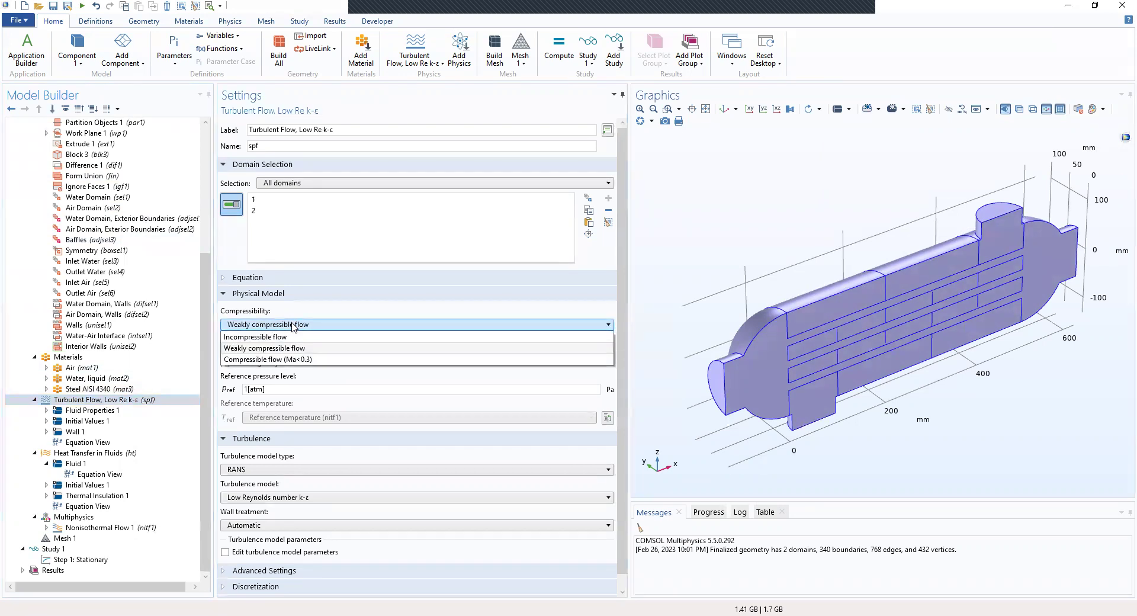
click(292, 360)
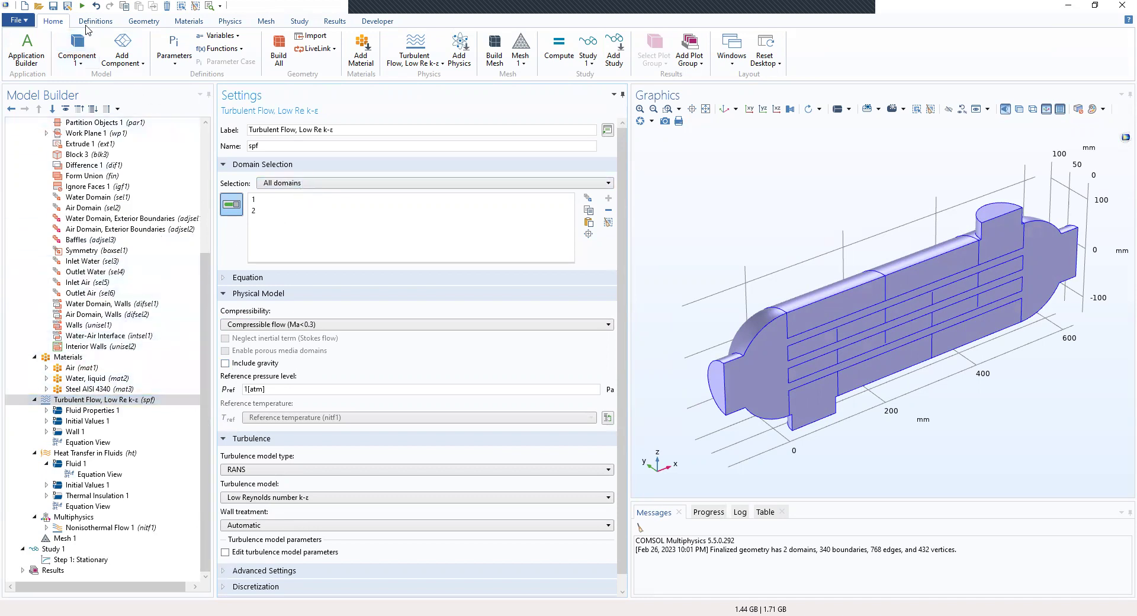
Add an Inlet boundary condition to the turbulent flow interface, label it Water and assign it to the Inlet Water selection
click(225, 22)
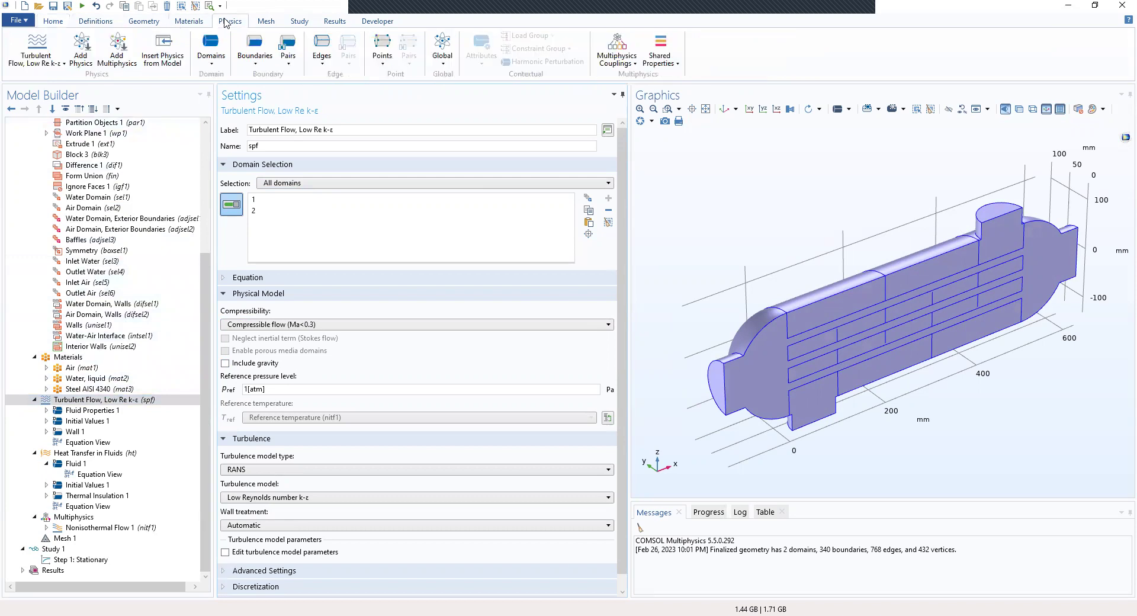
click(258, 58)
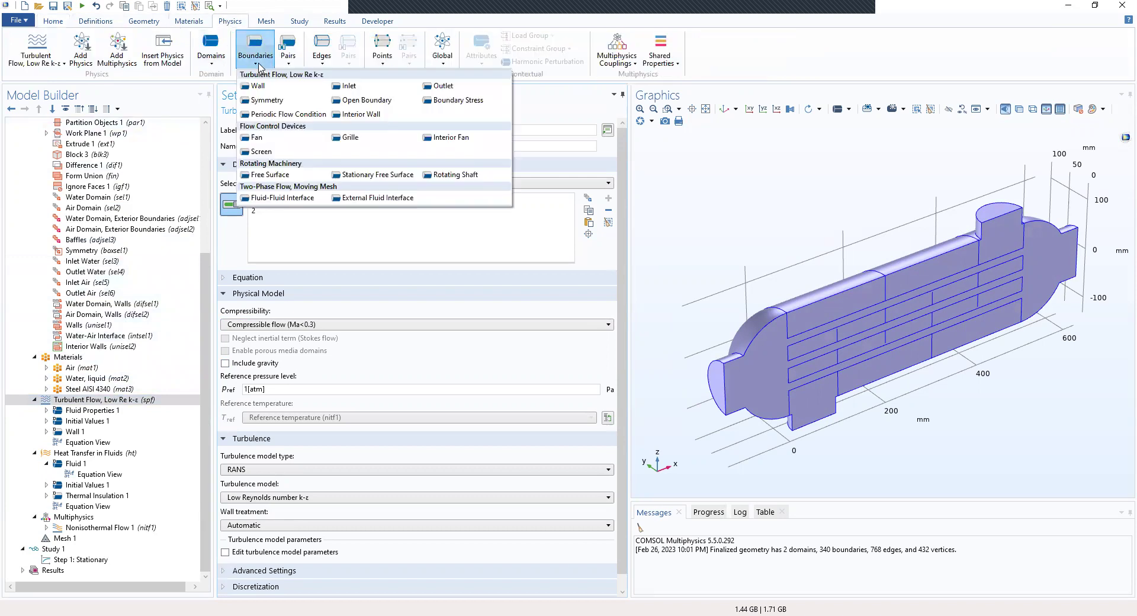
click(346, 87)
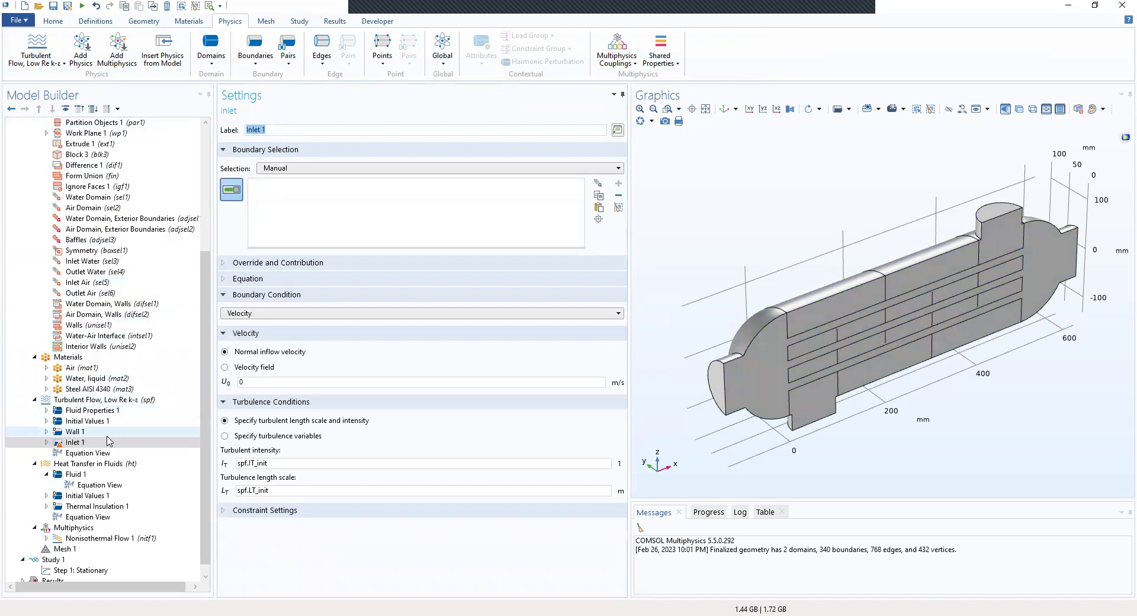
click(109, 442)
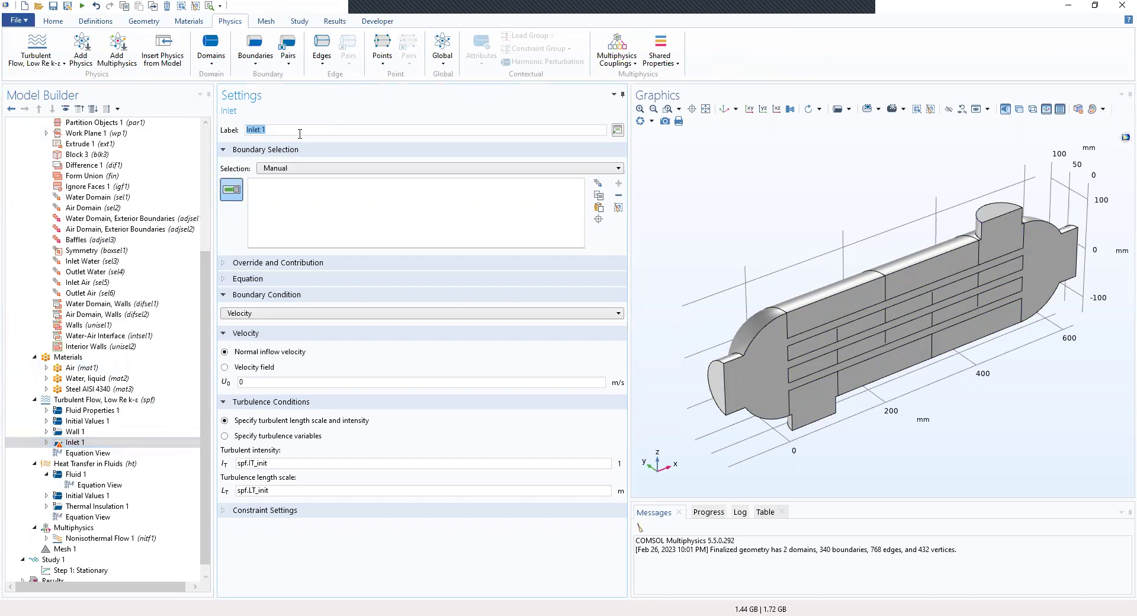
text(Water)
click(329, 170)
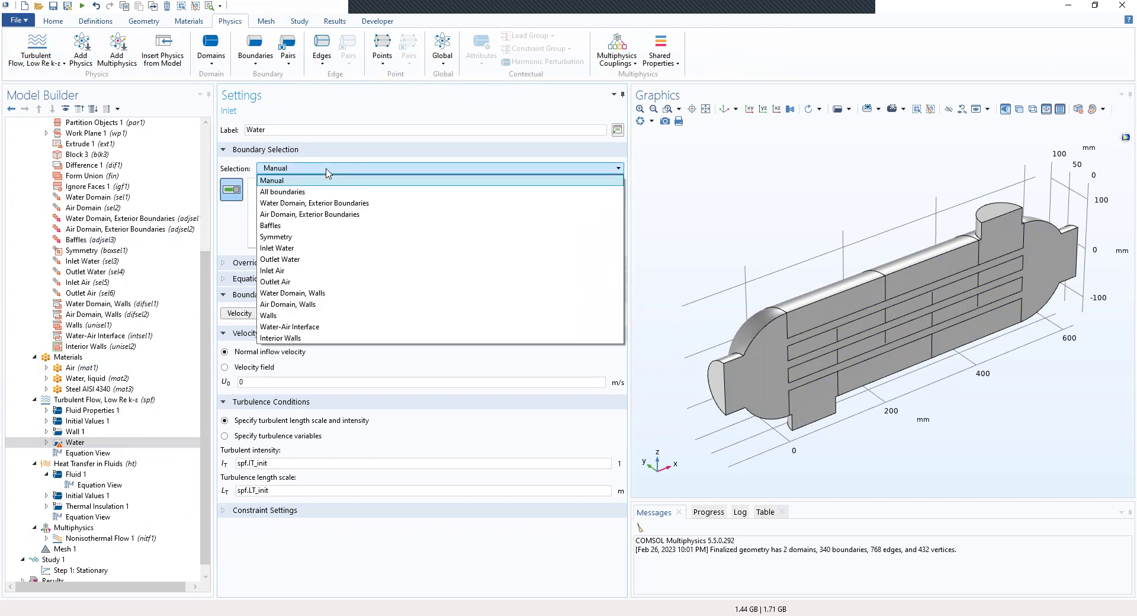
click(314, 248)
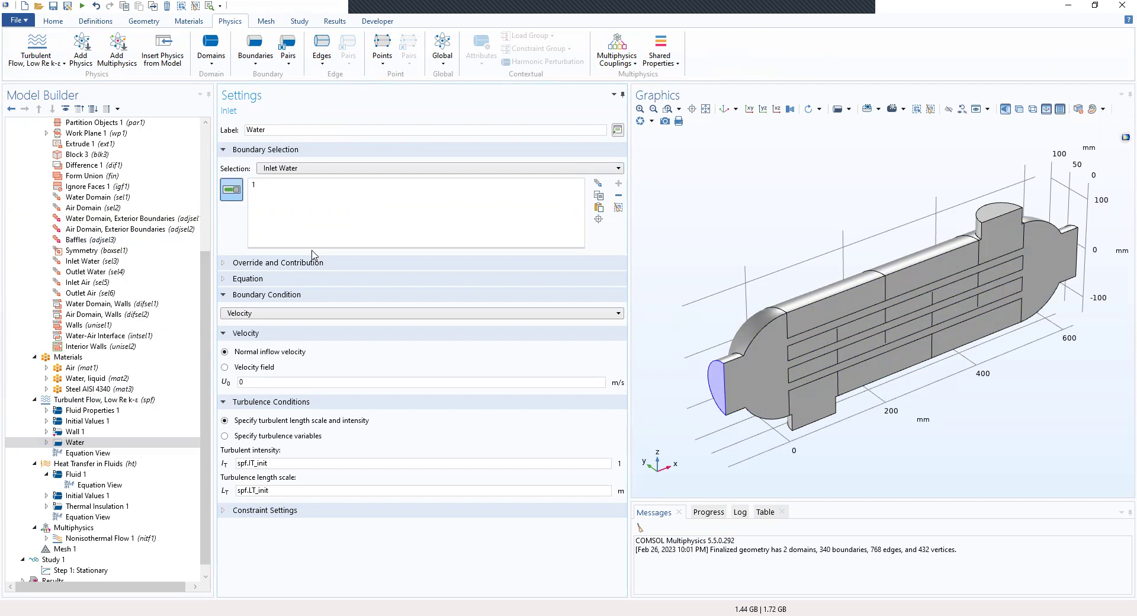
Set the water inlet's boundary condition to Fully developed flow with an average velocity of u_water
click(264, 314)
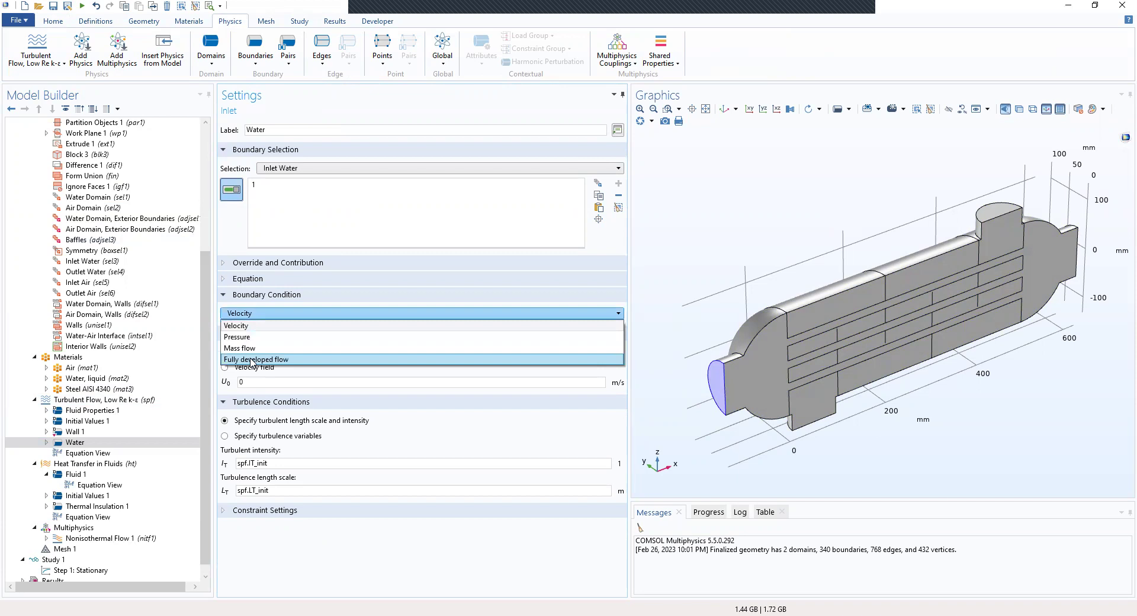
click(252, 360)
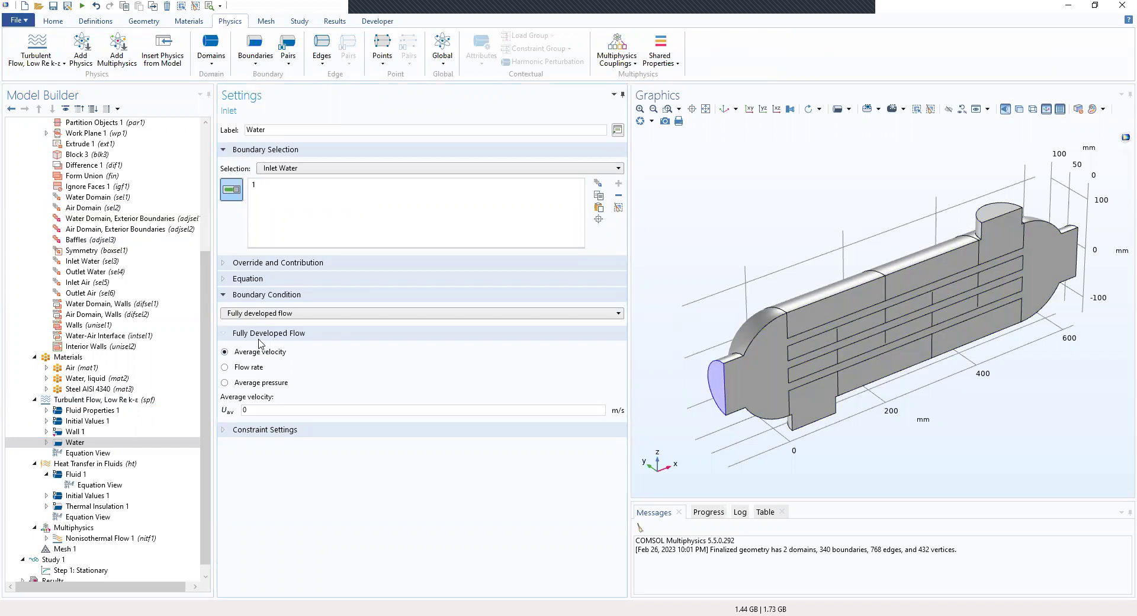
double_click(253, 413)
text(u_water)
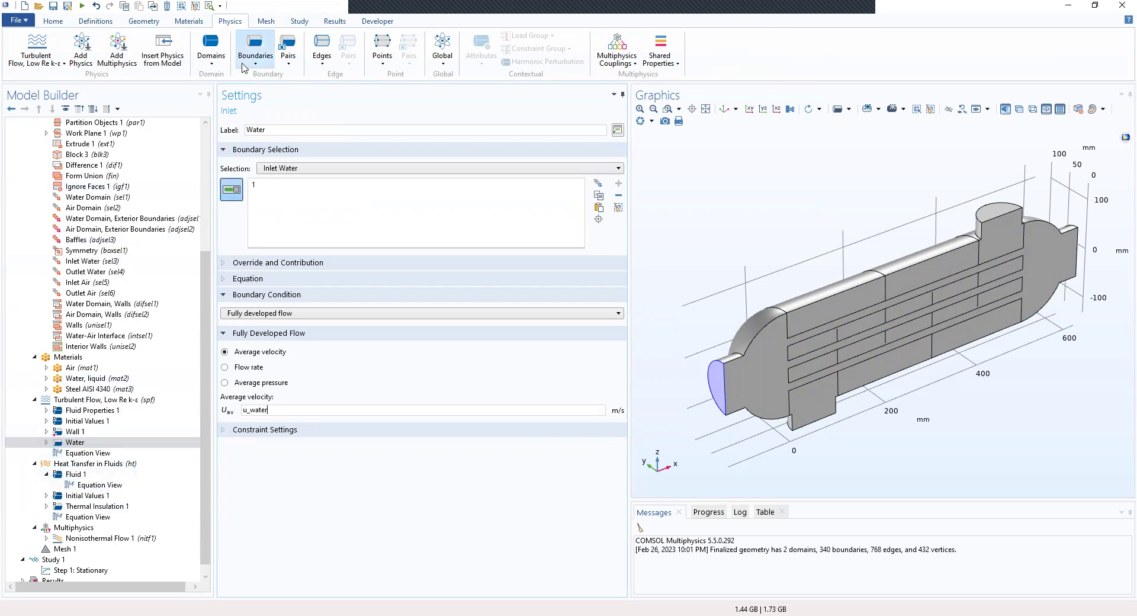
Add an Outlet boundary condition to the turbulent flow interface and try to label it Water
click(260, 66)
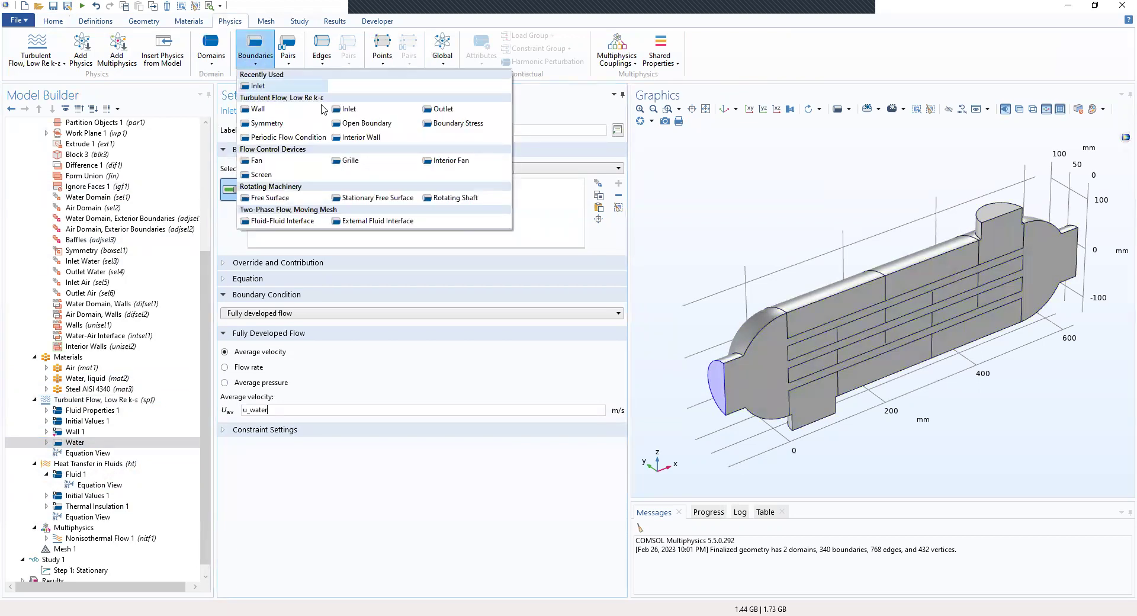
click(441, 110)
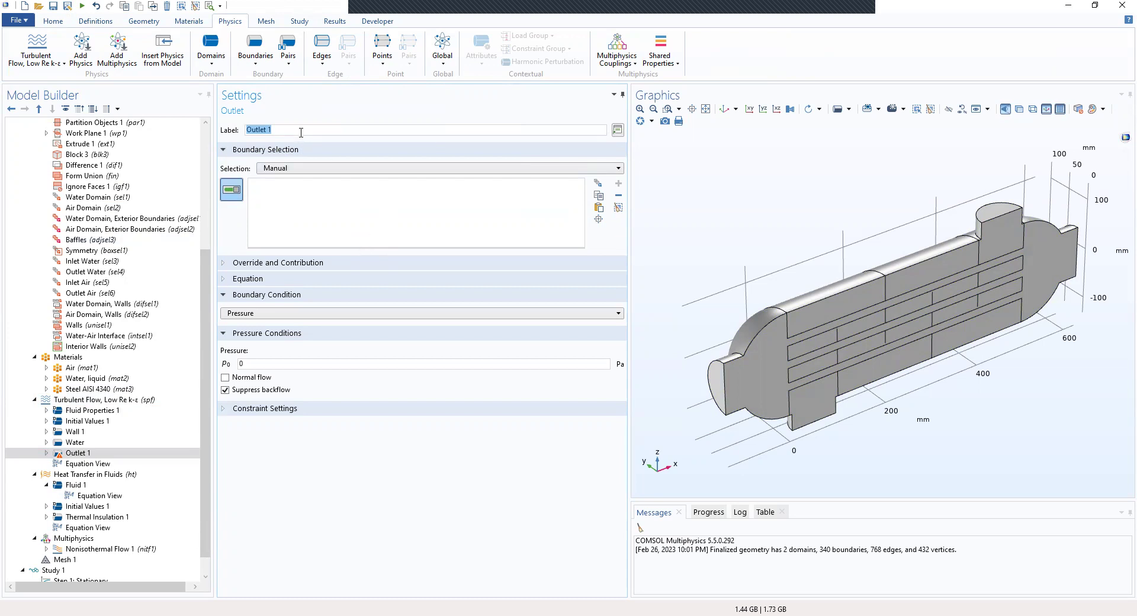
click(111, 454)
text(Water)
click(292, 169)
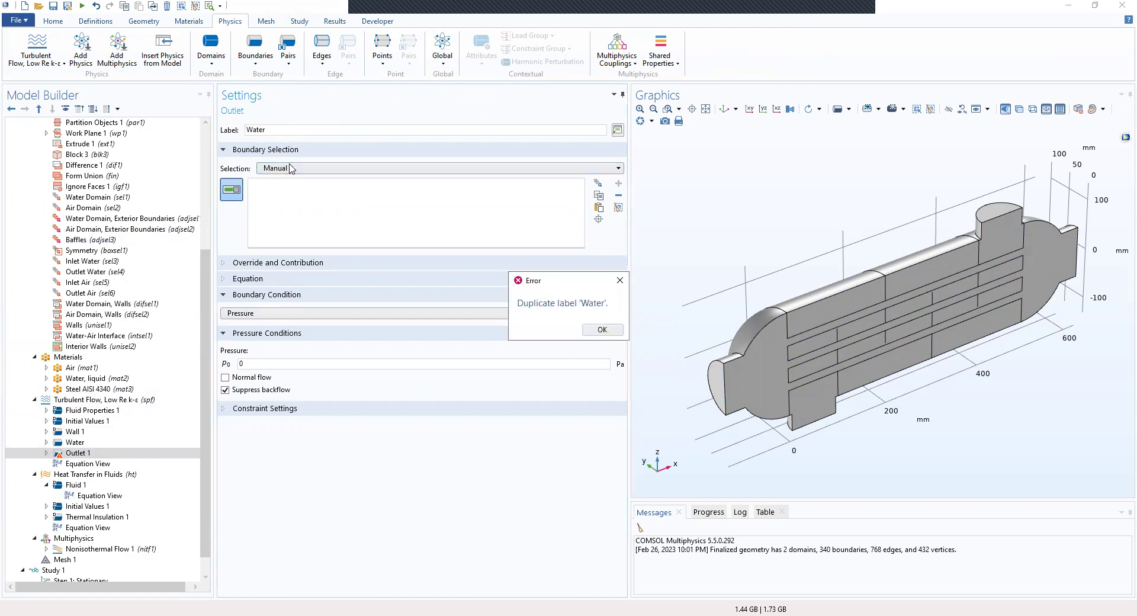
click(616, 286)
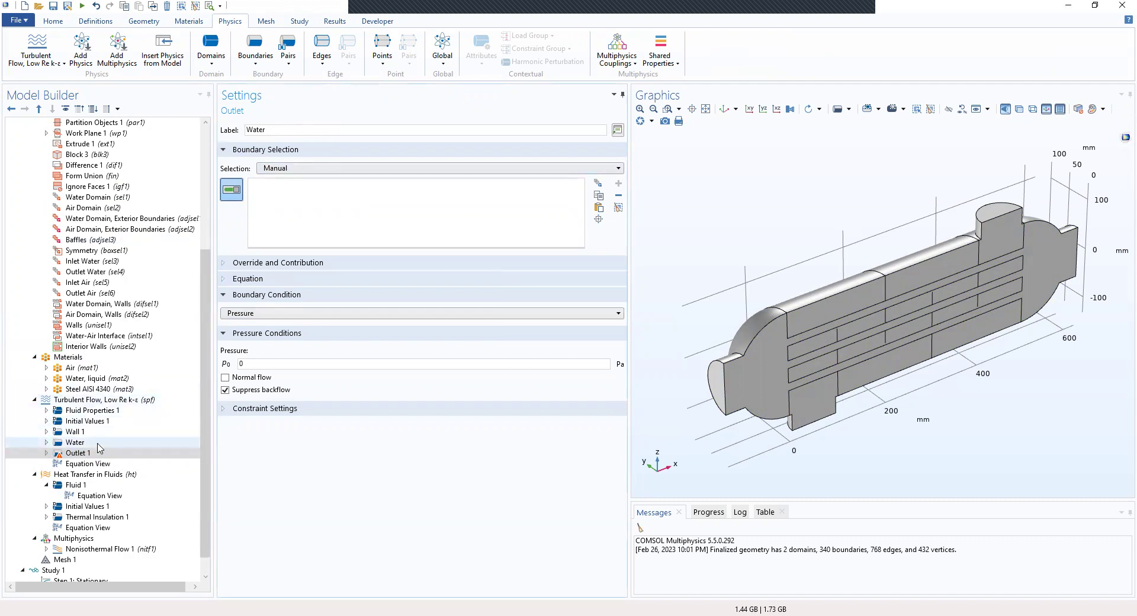
click(75, 442)
click(78, 453)
key(Up)
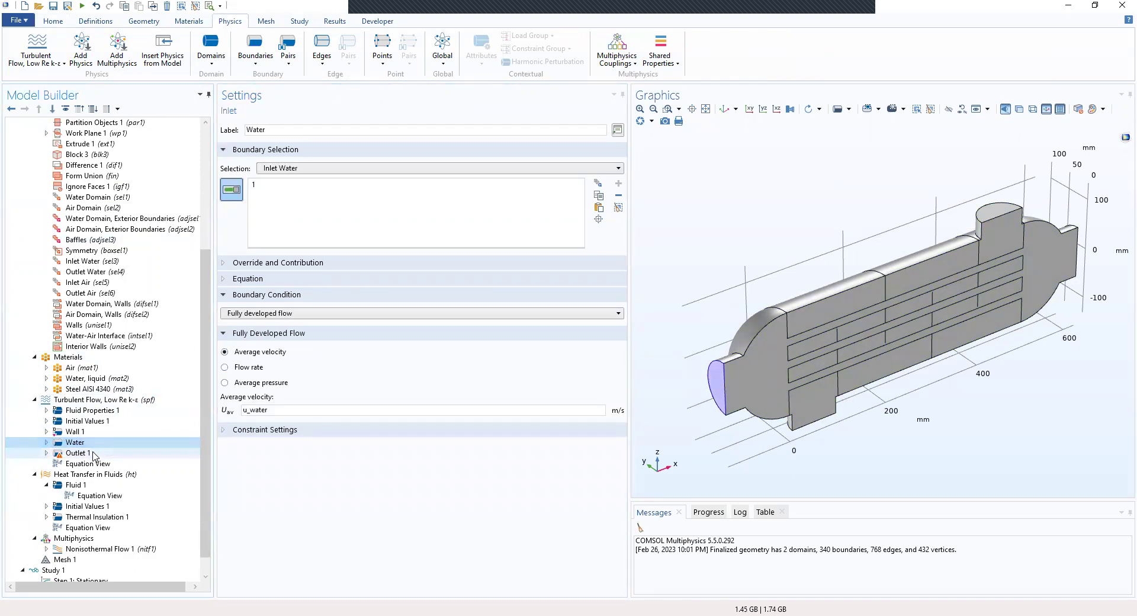
click(92, 453)
click(92, 445)
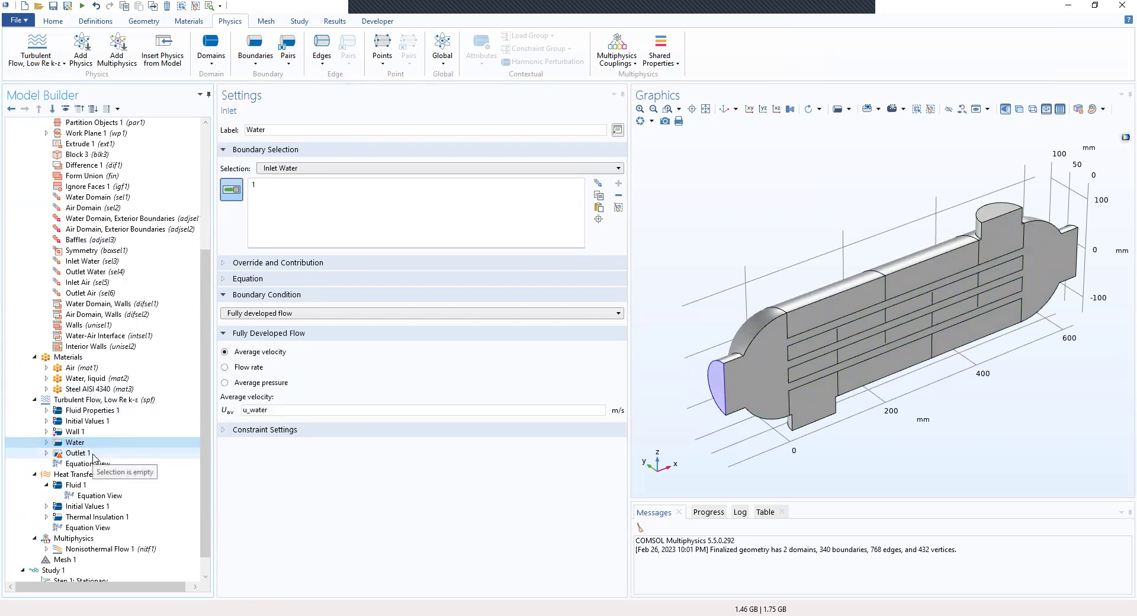
click(92, 454)
click(95, 445)
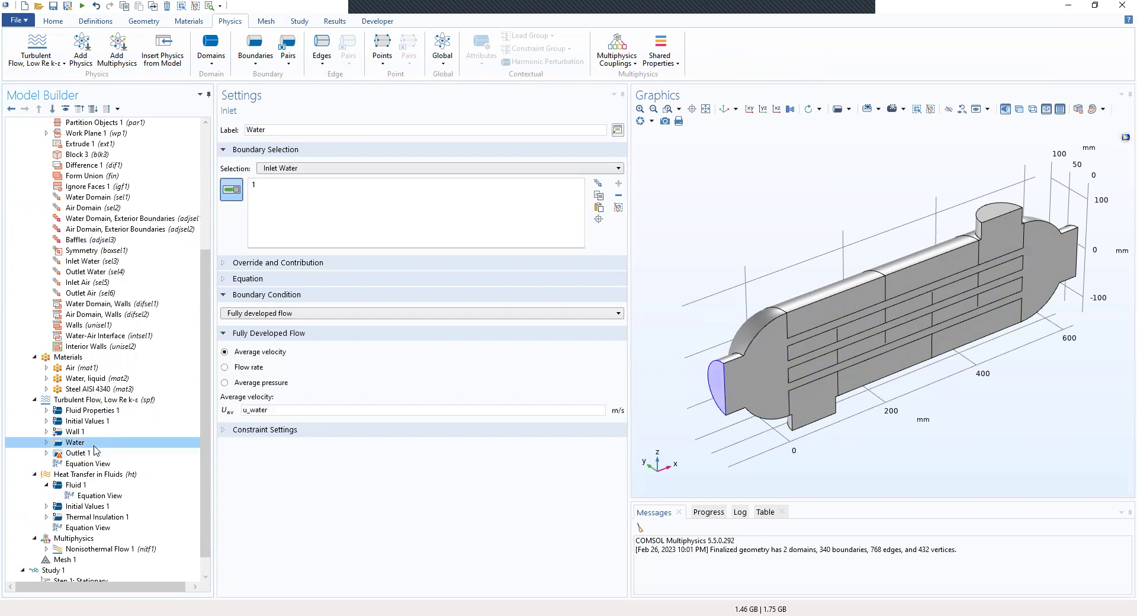
Rename the outlet boundary condition as "Outlet 1: Water"
click(94, 453)
click(307, 131)
key(ctrl+a)
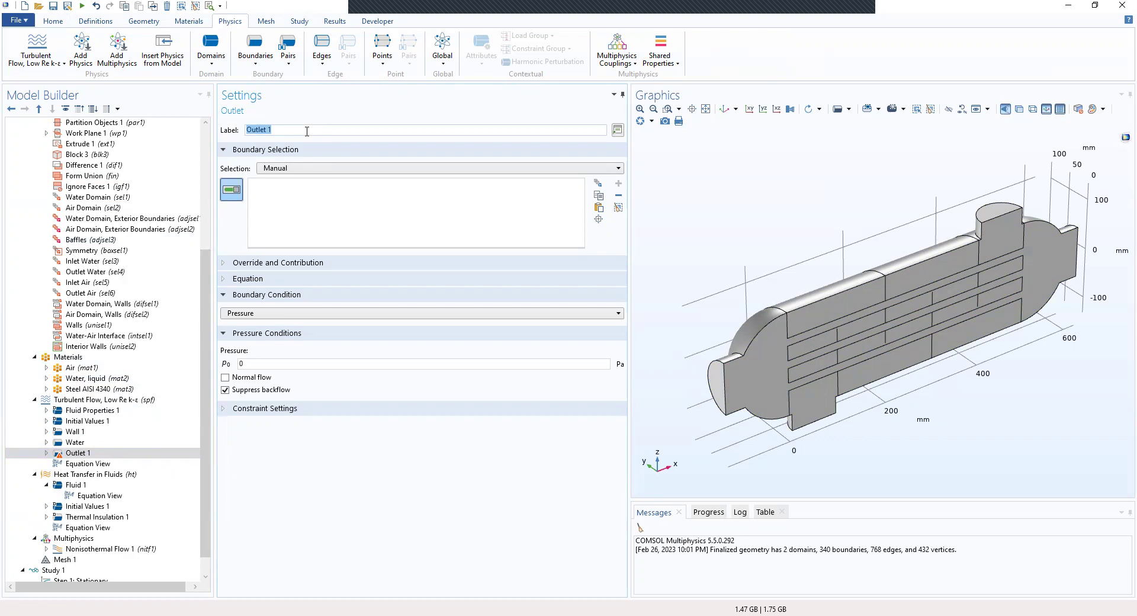
key(BackSpace)
text(o)
text(O)
text(u)
text(tlet)
text( 1)
text(: Water)
Rename the water inlet boundary condition as "Inlet: Water"
click(99, 444)
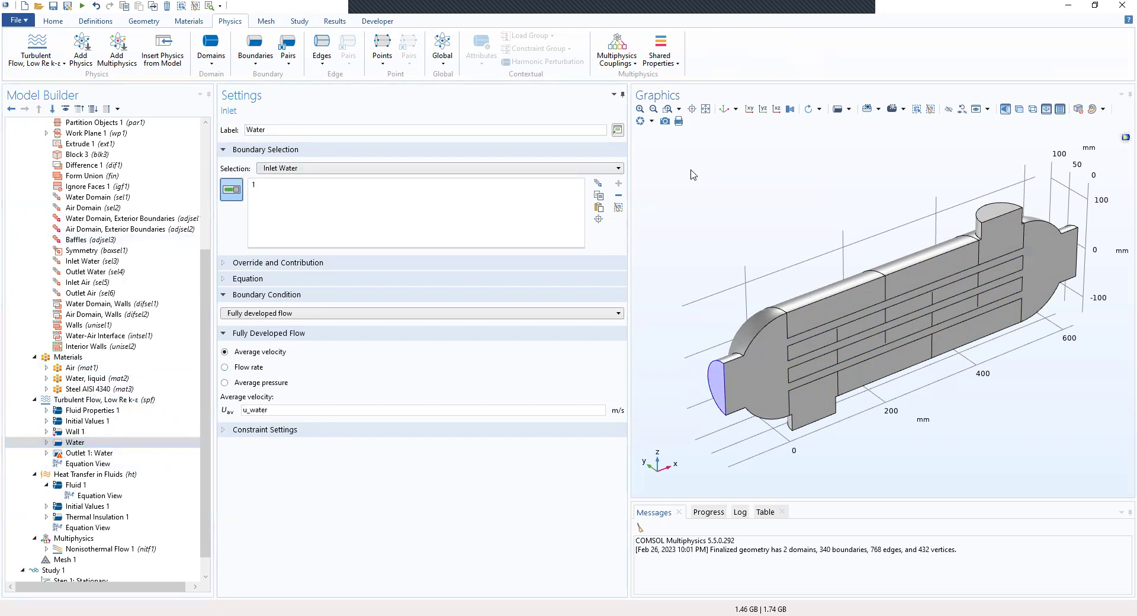
text(Inlet:)
click(80, 432)
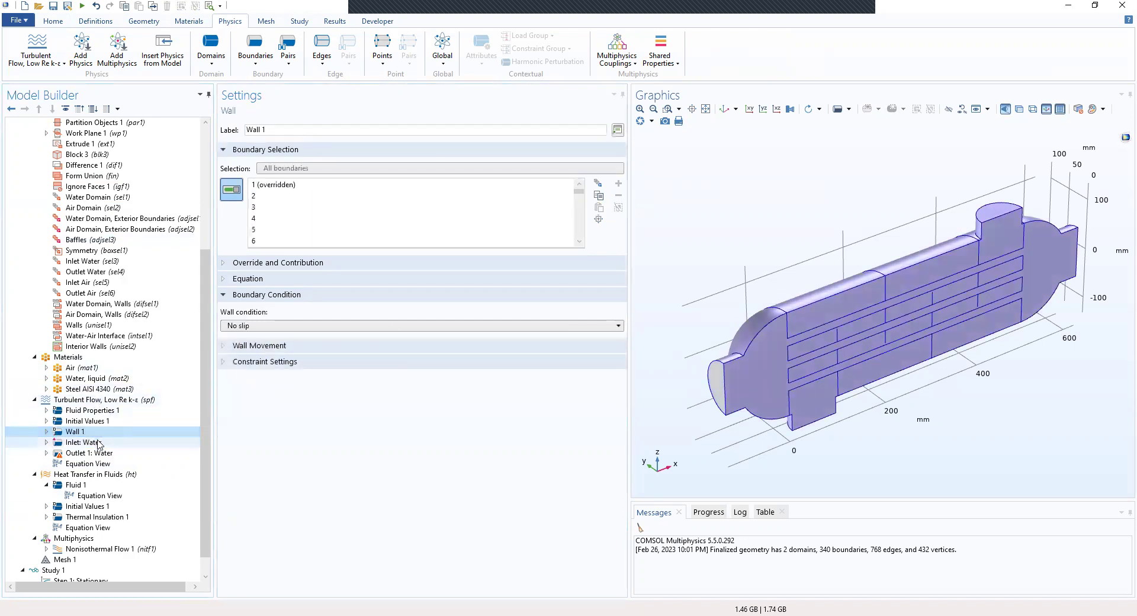
Change the outlet's label to "Outlet 1: water" with a lowercase w, and reopen the water inlet's settings
click(102, 453)
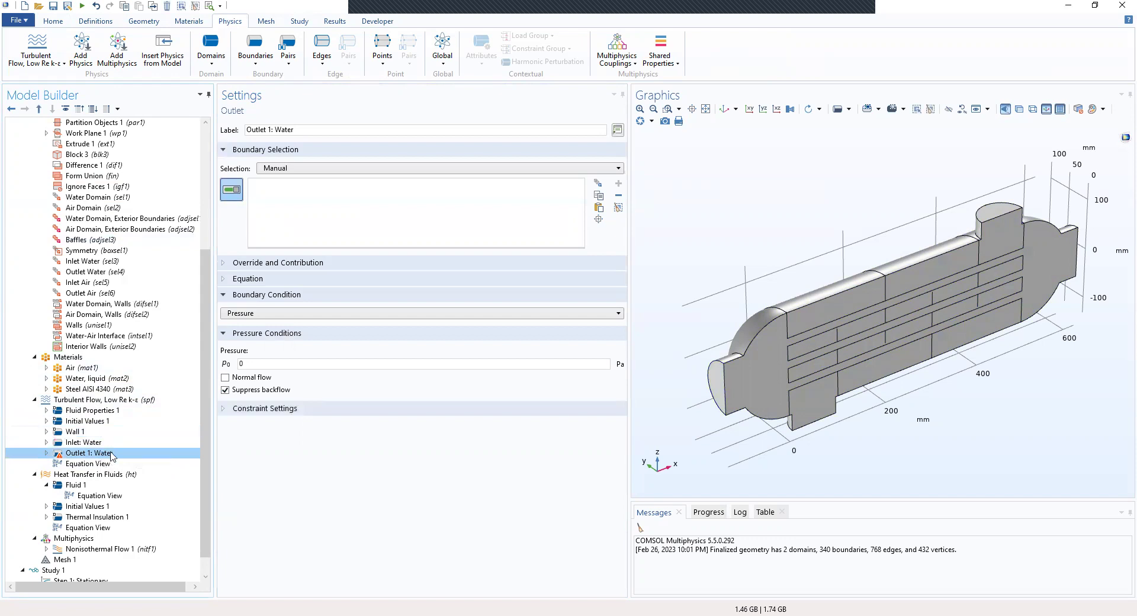
click(274, 130)
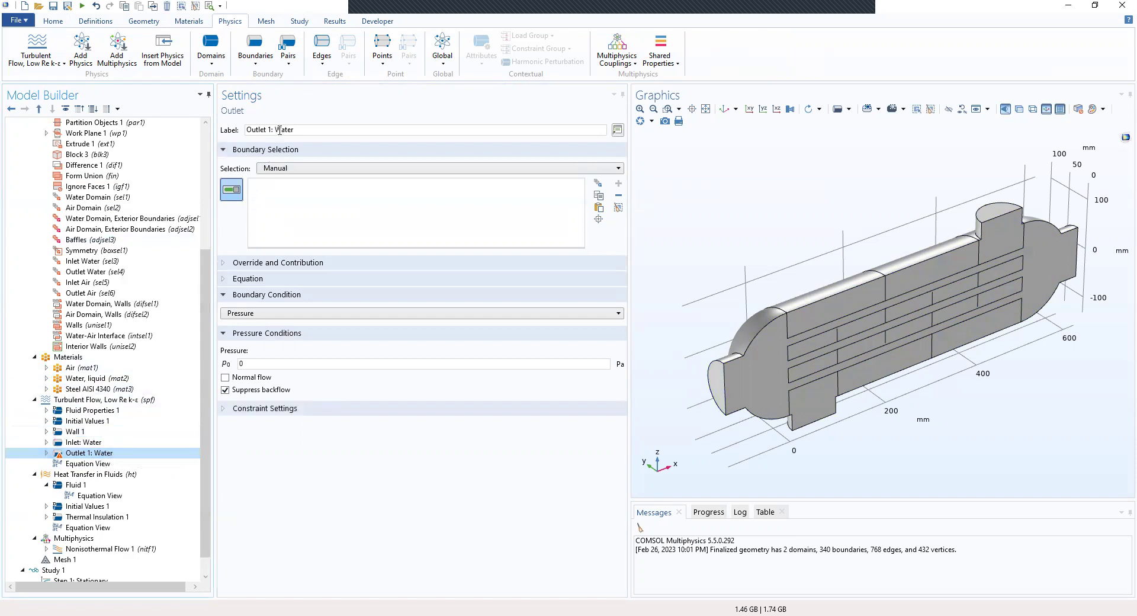
key(BackSpace)
text(w)
click(99, 442)
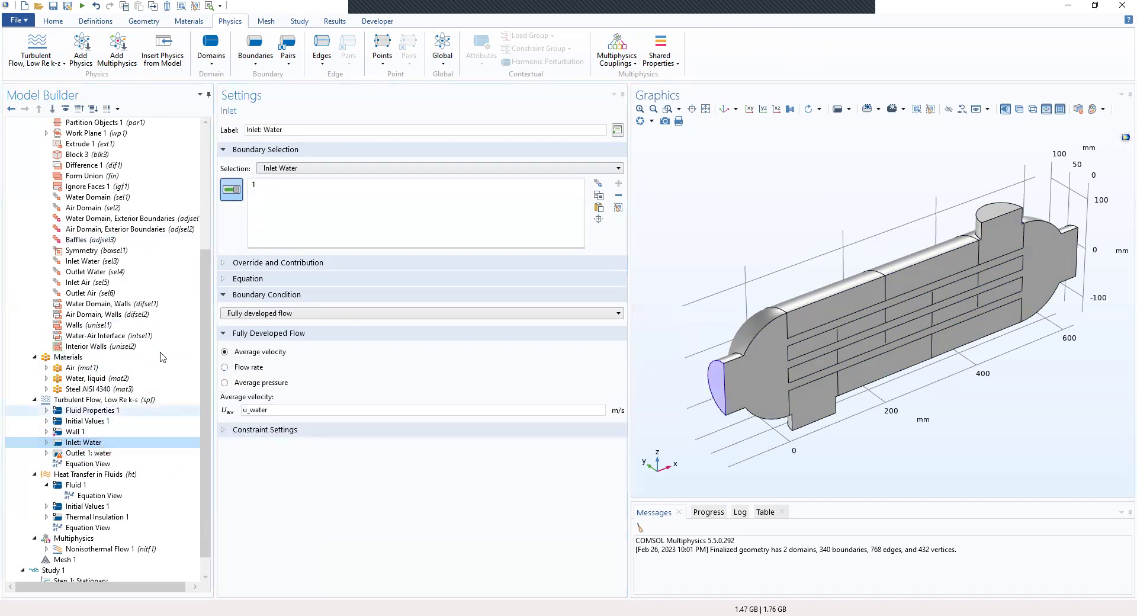
Change the water inlet's label to "Inlet: water" with a lowercase w
click(268, 130)
key(BackSpace)
text(w)
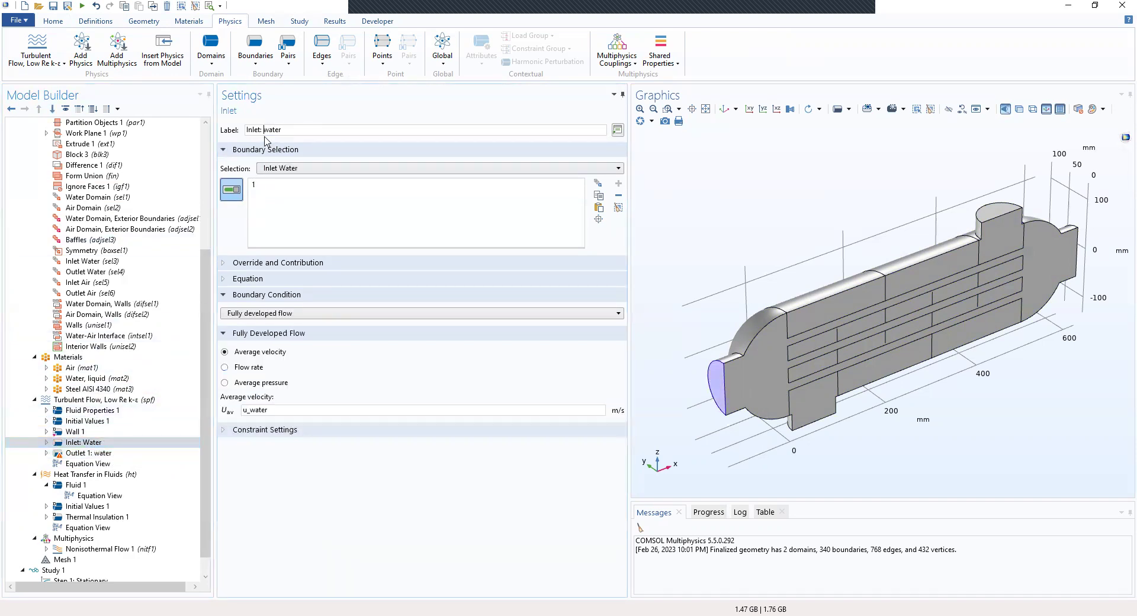
Assign the Outlet Water selection to the water outlet, keep its Pressure condition and enable Normal flow
click(115, 455)
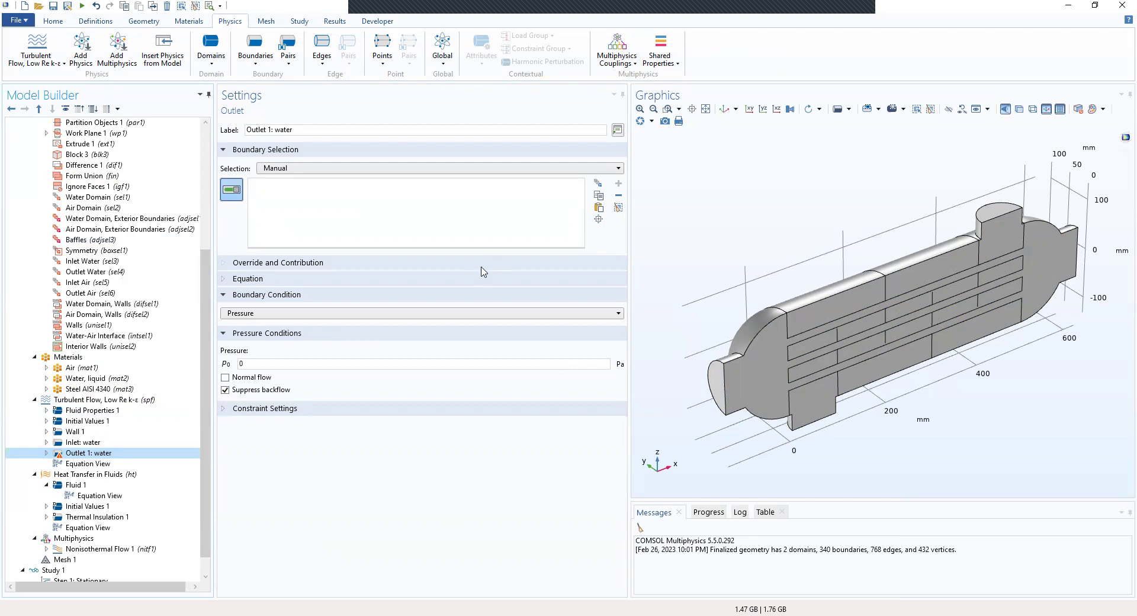
click(319, 171)
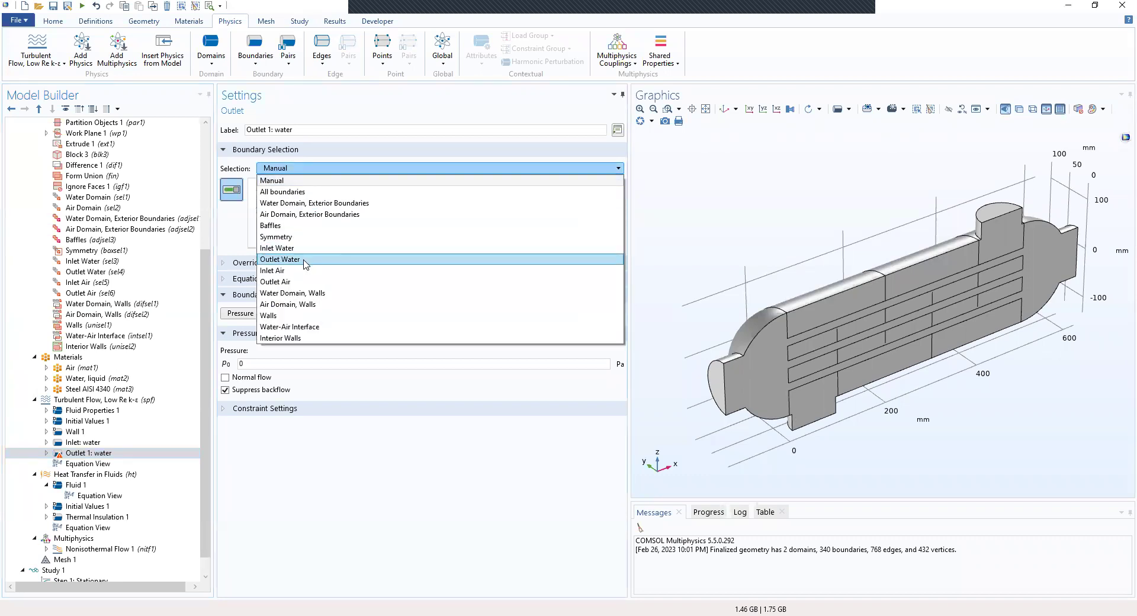
click(305, 264)
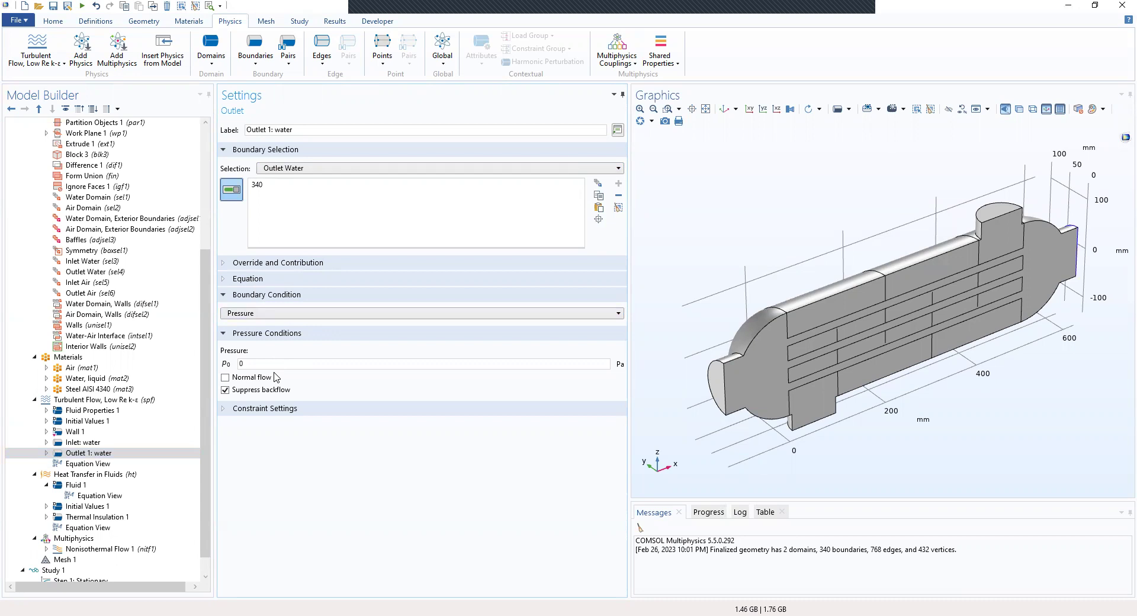
click(270, 318)
click(269, 320)
click(225, 377)
click(82, 456)
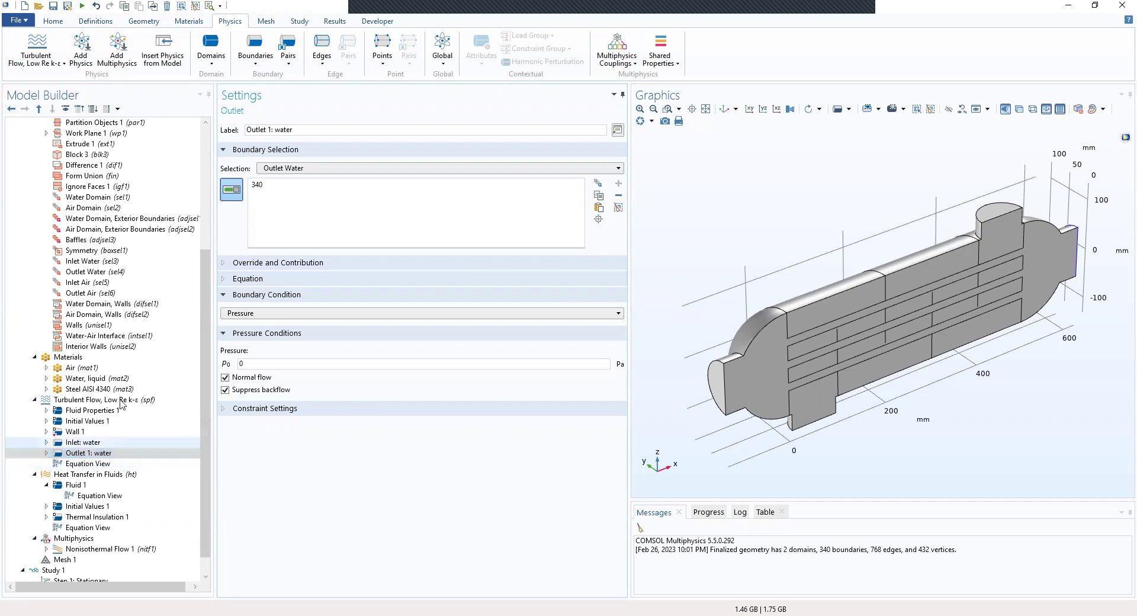
Add a second Inlet boundary condition labelled "Inlet 2: Air" and assign it the Inlet Air selection
click(251, 64)
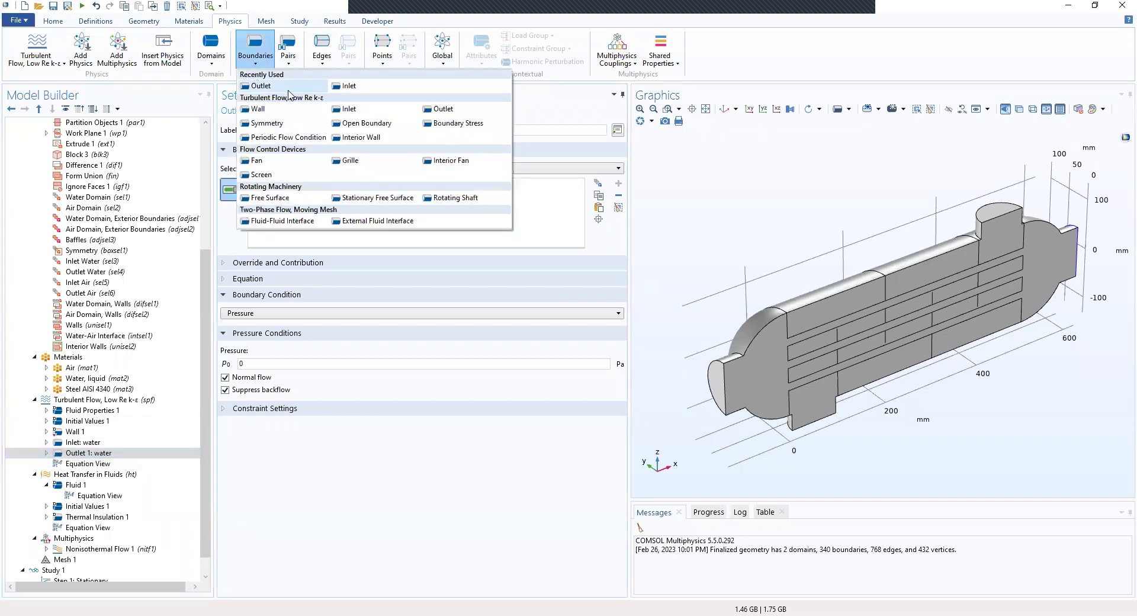
click(337, 93)
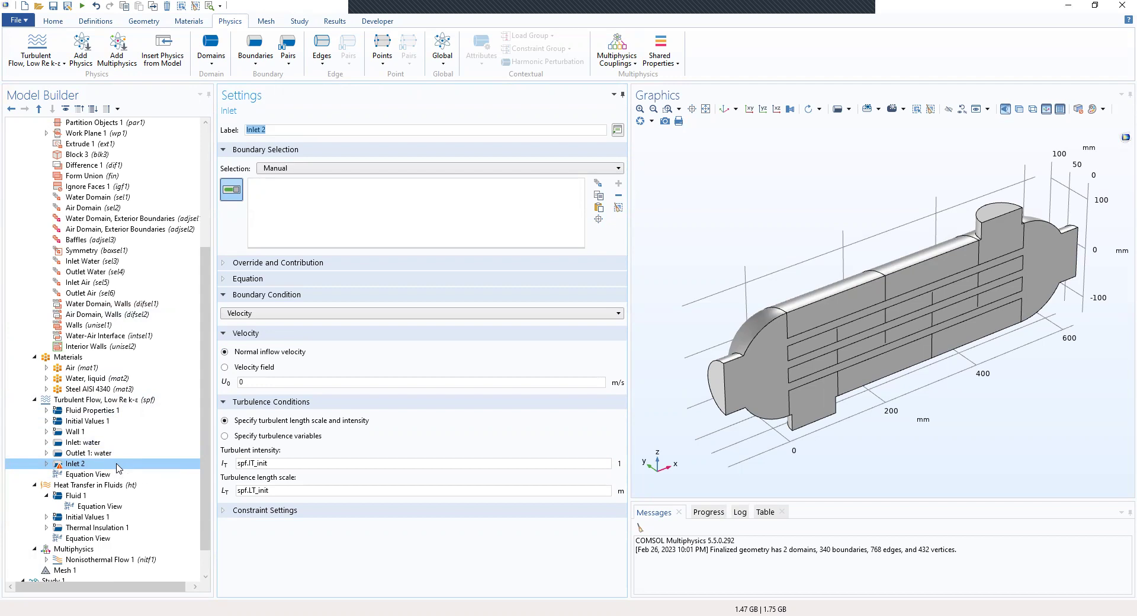
click(296, 131)
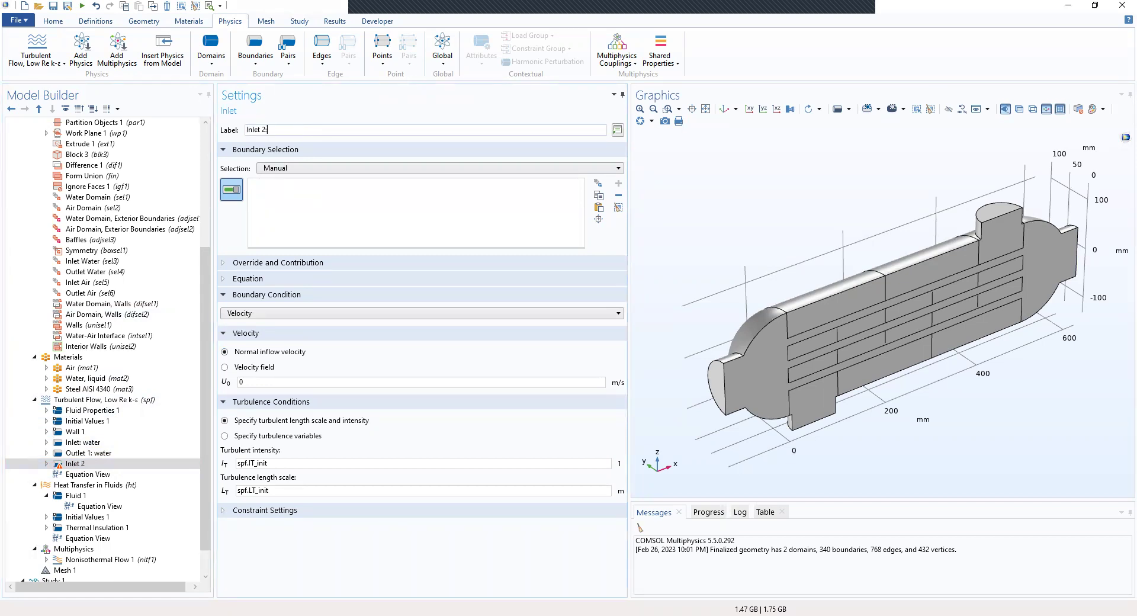
text(A)
click(283, 168)
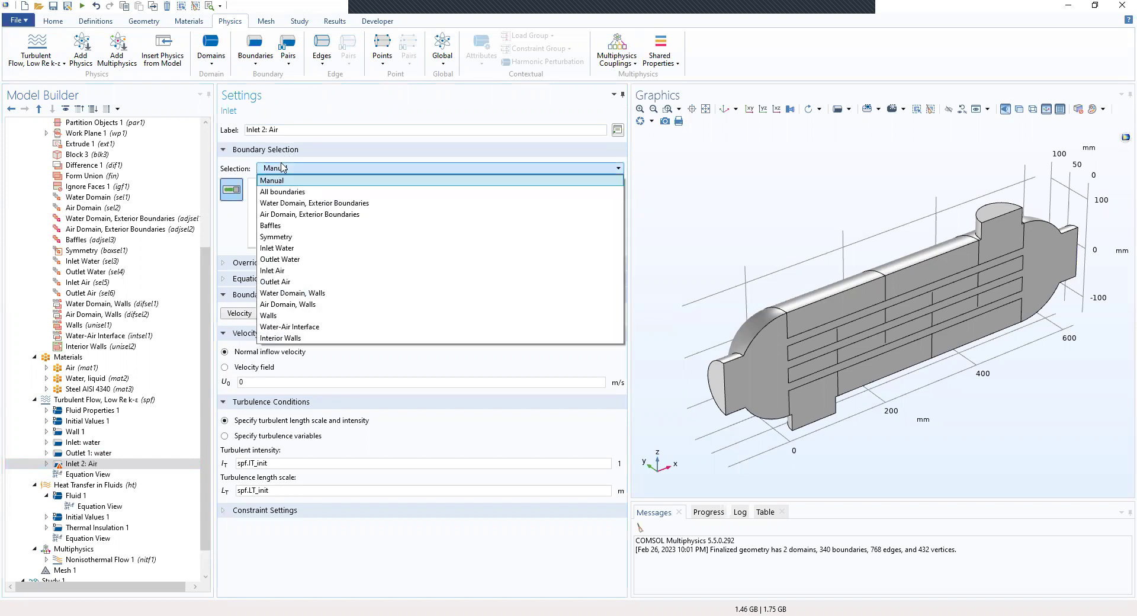
click(277, 271)
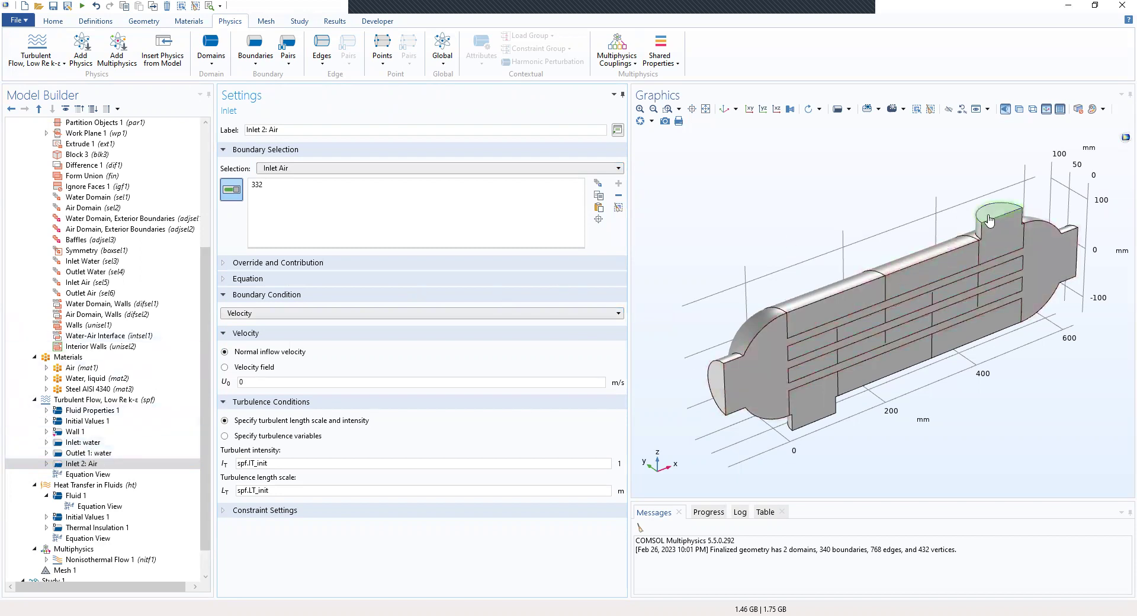
Examine which boundaries of the heat exchanger are assigned to the water outlet and the water inlet
click(83, 453)
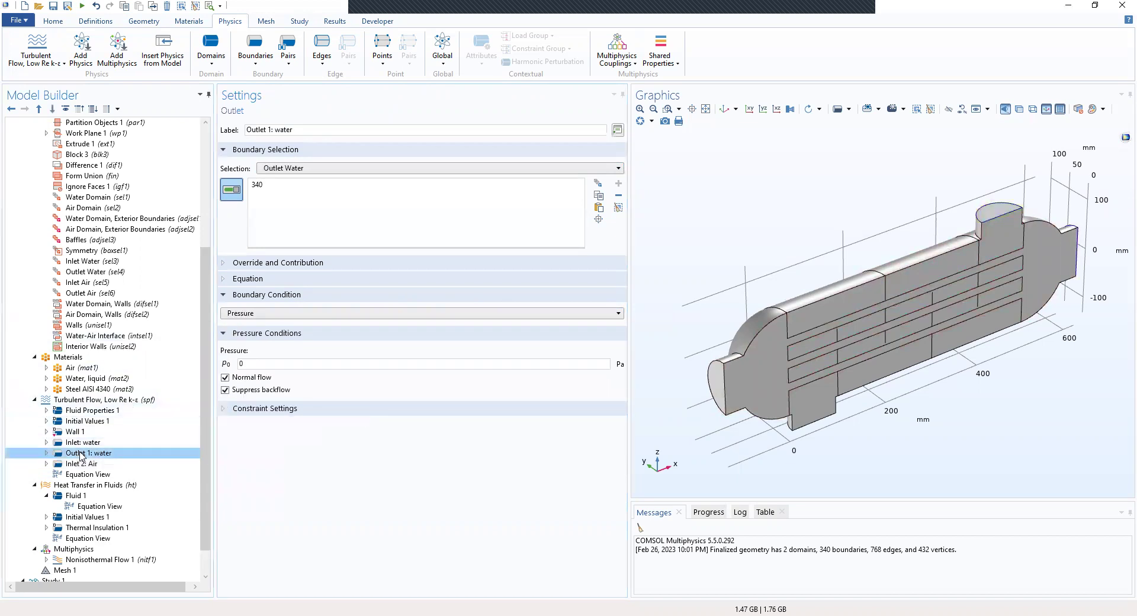
drag(670, 460, 711, 468)
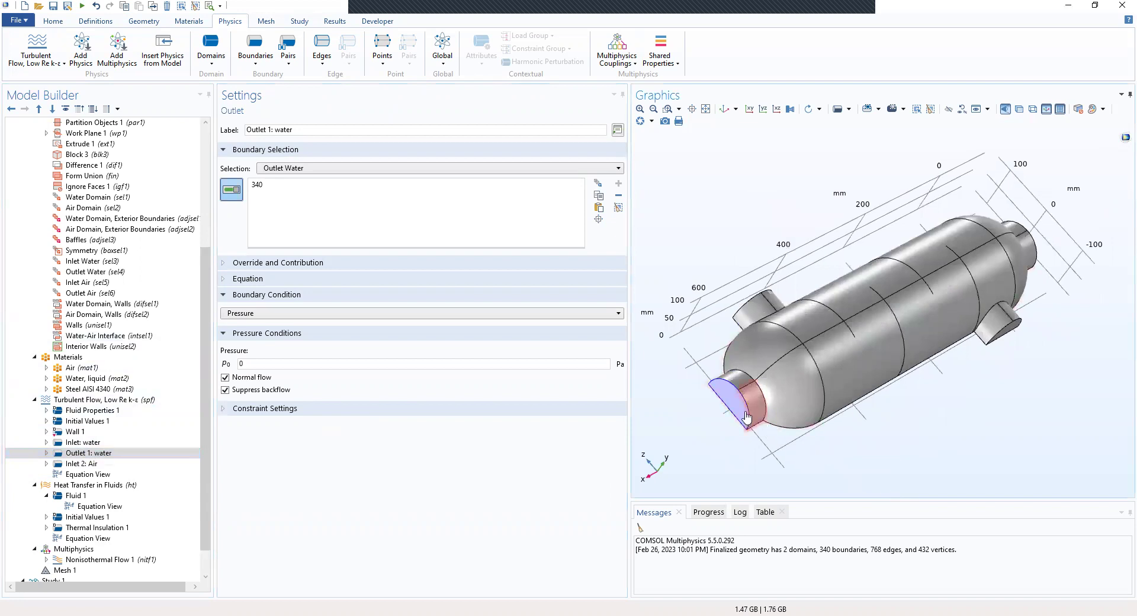
click(81, 444)
click(88, 453)
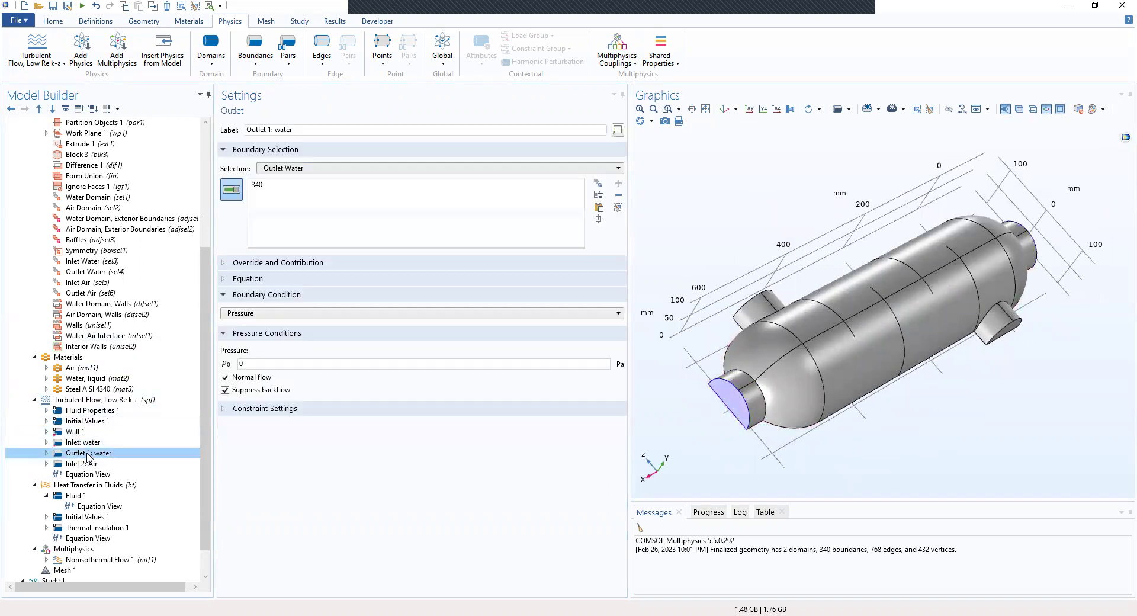
click(88, 444)
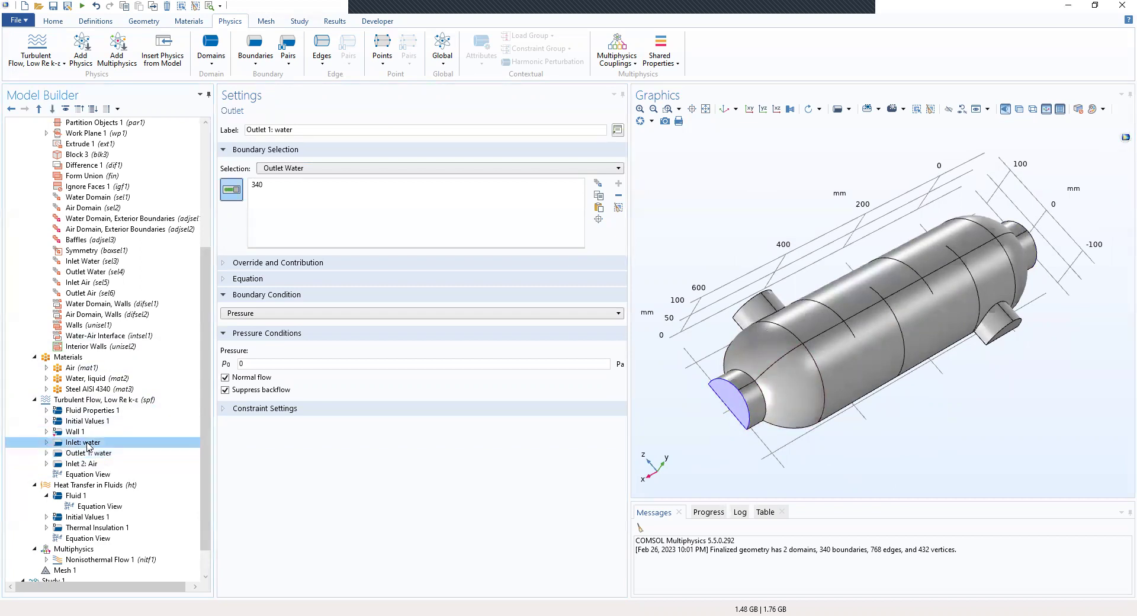
drag(924, 278, 807, 333)
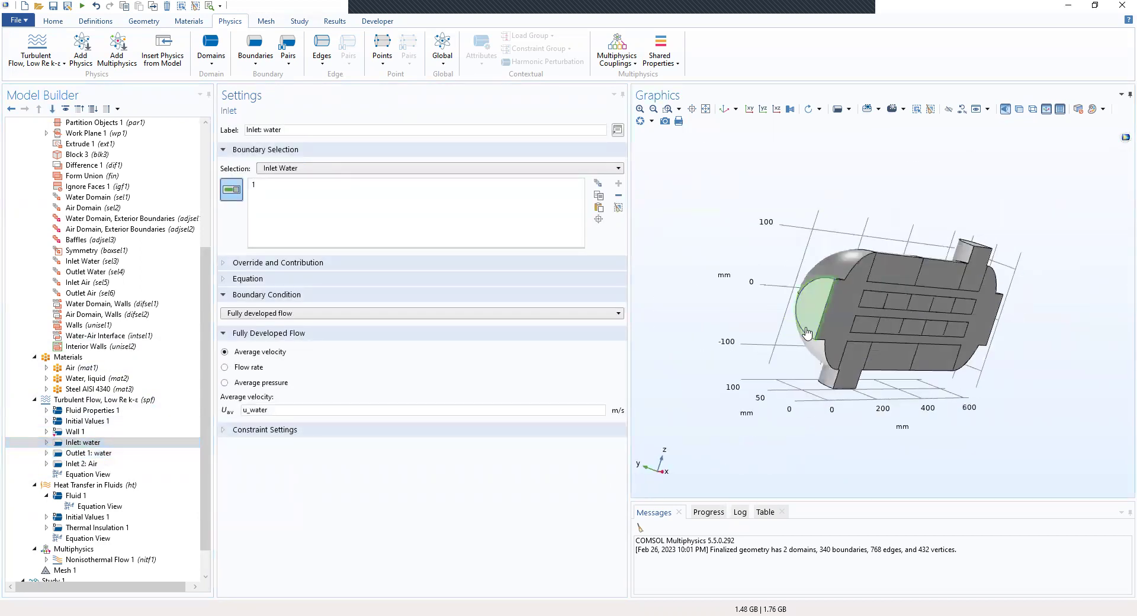
Inspect the air inlet boundary from several angles and switch the geometry to wireframe rendering
click(90, 464)
drag(930, 385, 976, 385)
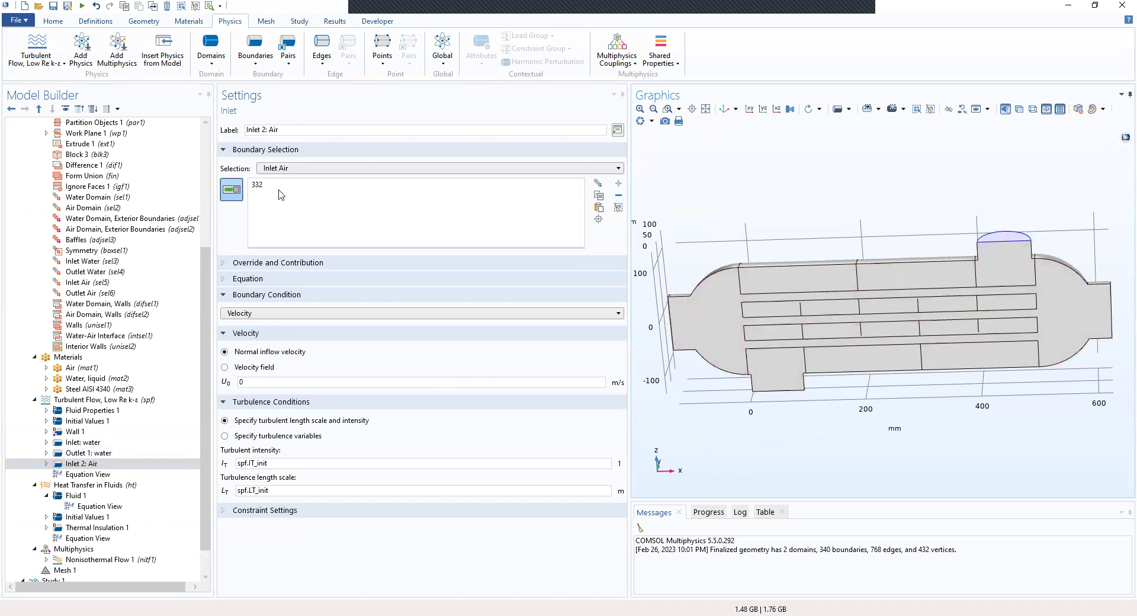
drag(792, 376, 988, 441)
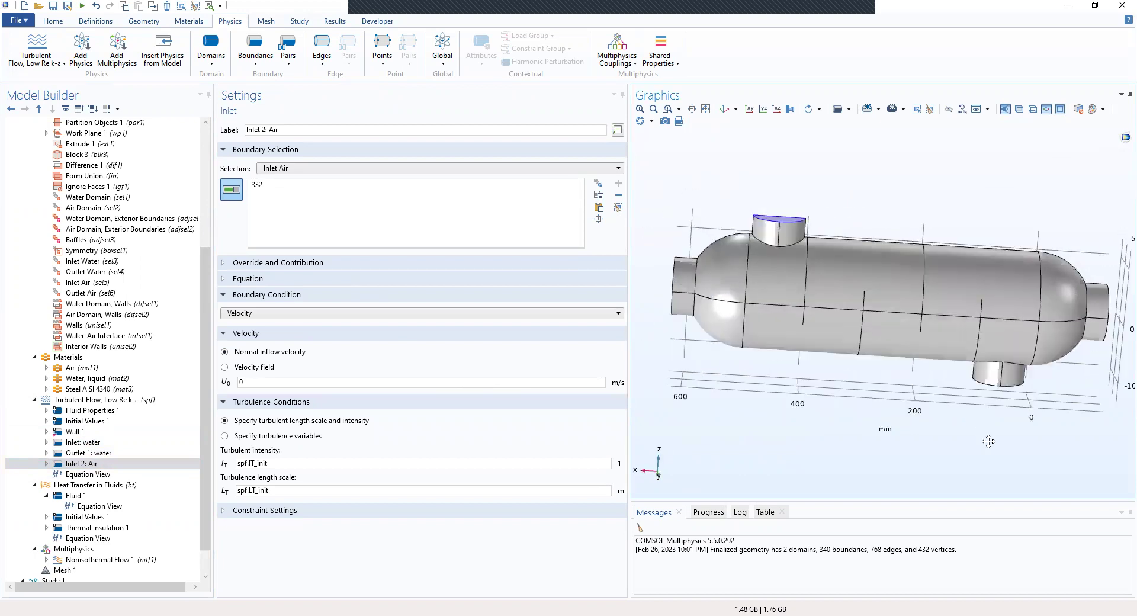
click(1034, 110)
drag(1028, 192, 853, 209)
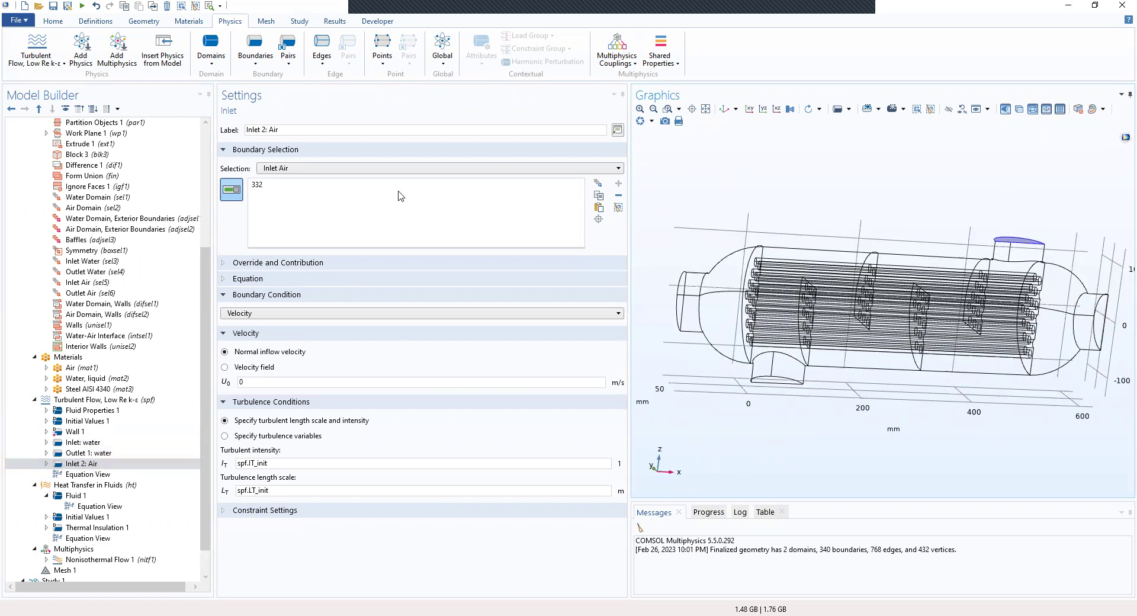
Set the air inlet to Fully developed flow with an average velocity of u_air
click(100, 465)
click(248, 313)
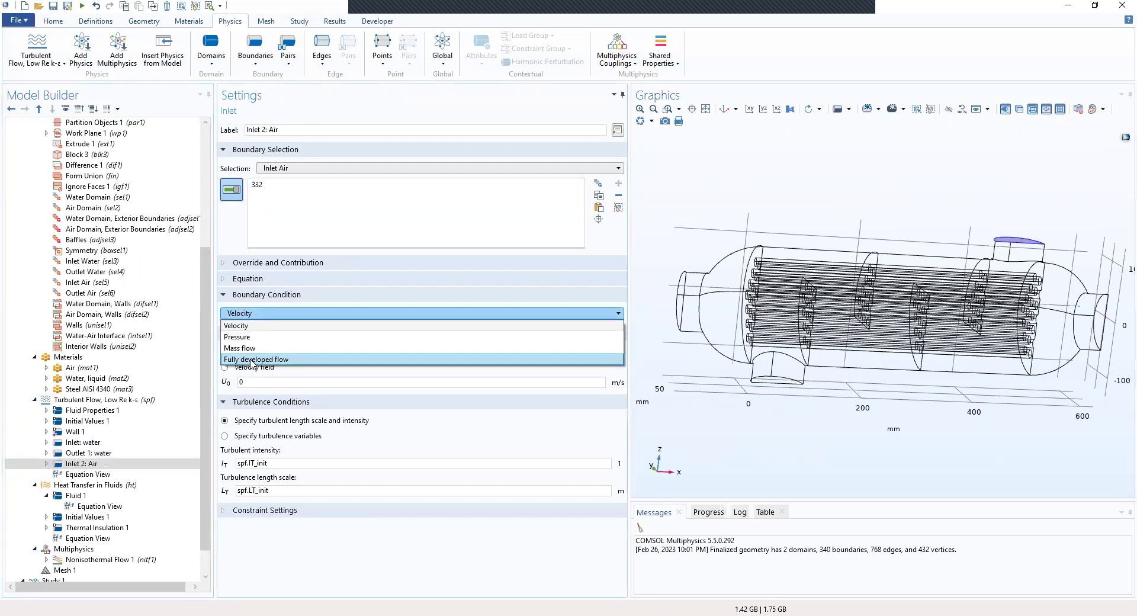
click(252, 360)
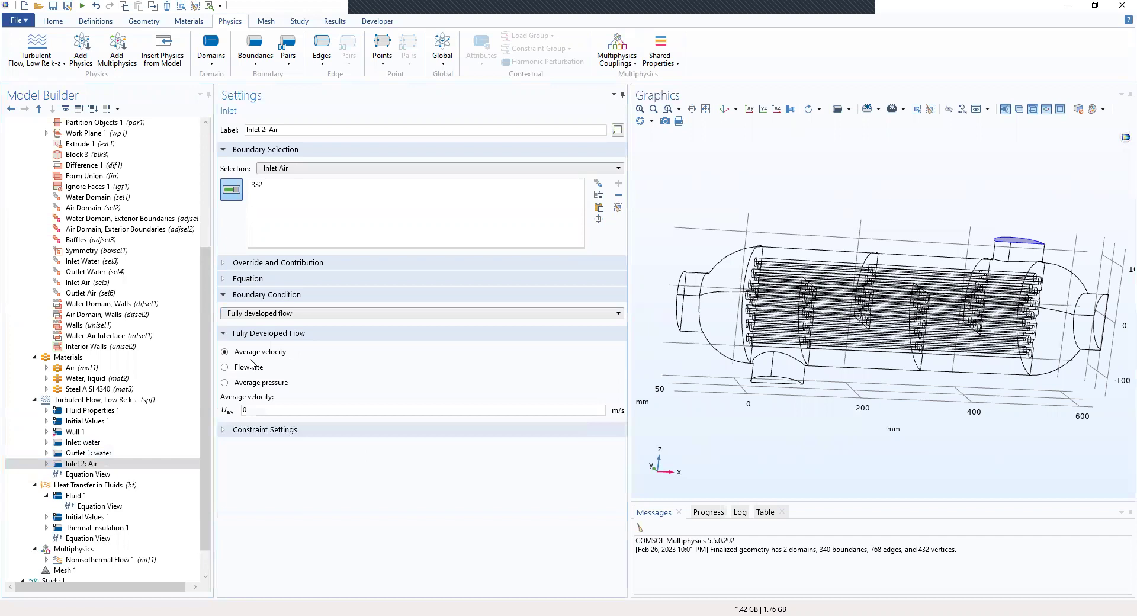
click(245, 410)
key(BackSpace)
text(u_air)
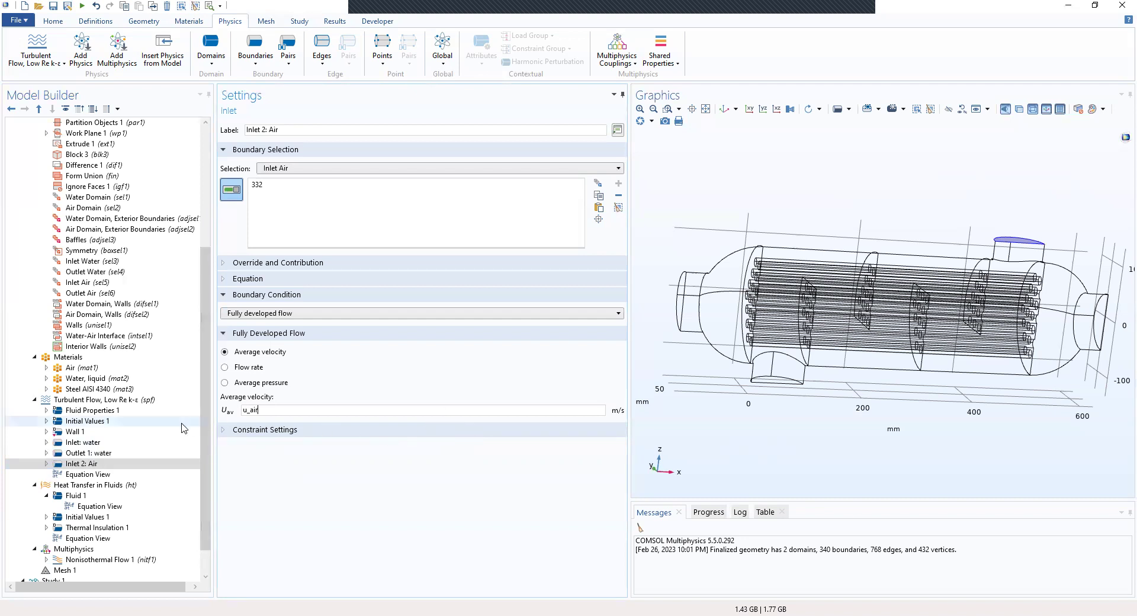
Add a second Outlet boundary condition to the turbulent flow interface and label it "Outlet 2:air"
click(251, 62)
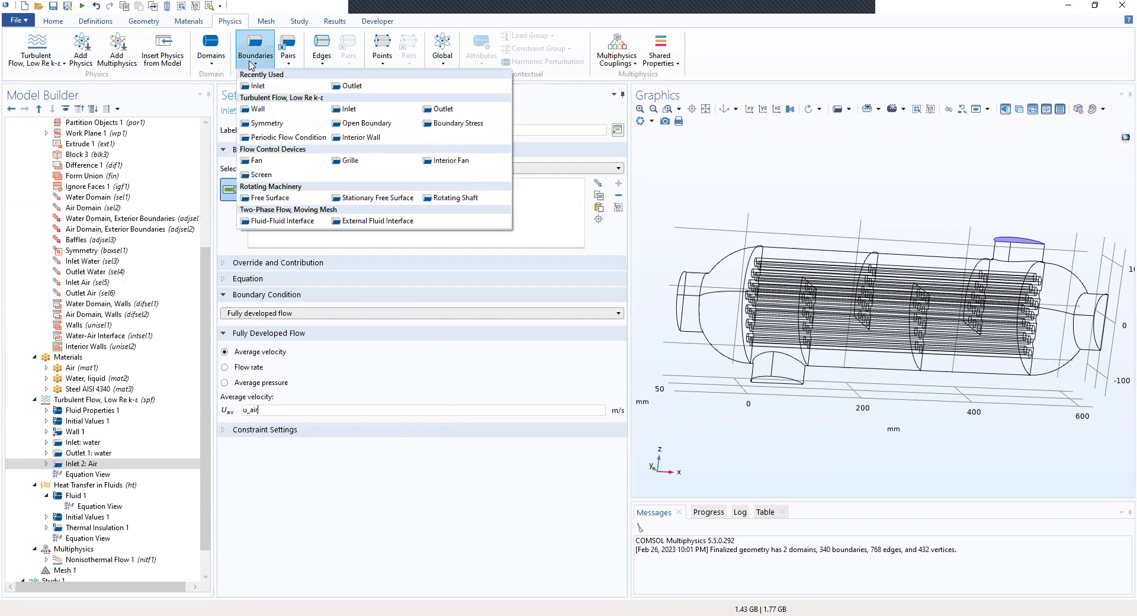
click(339, 87)
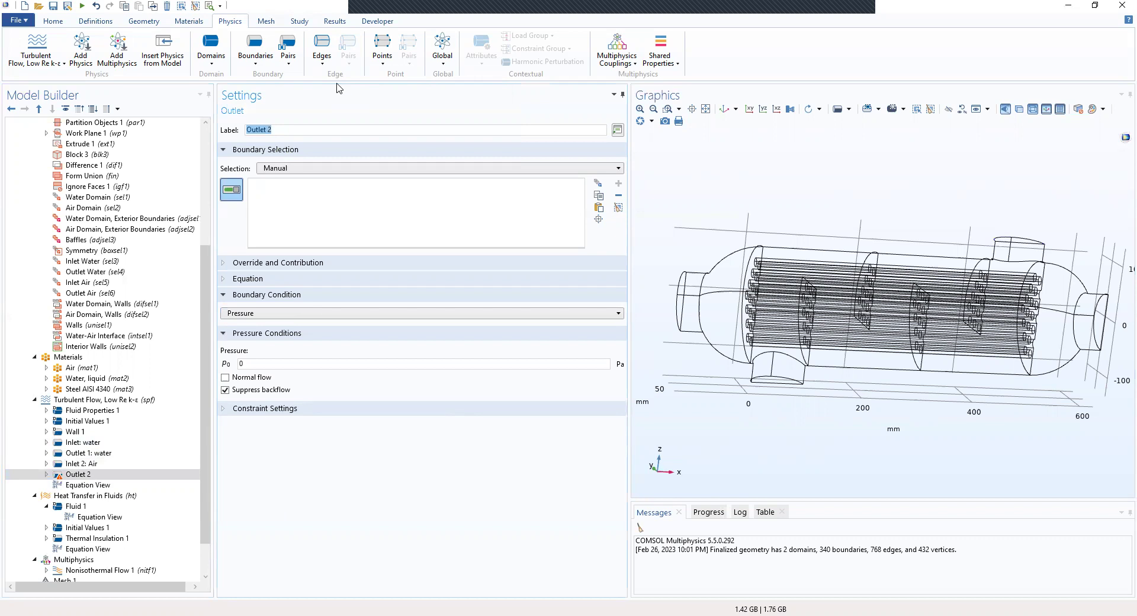
click(279, 129)
text(:air)
Change the air inlet's label to "Inlet 2: air" with a lowercase a
click(83, 463)
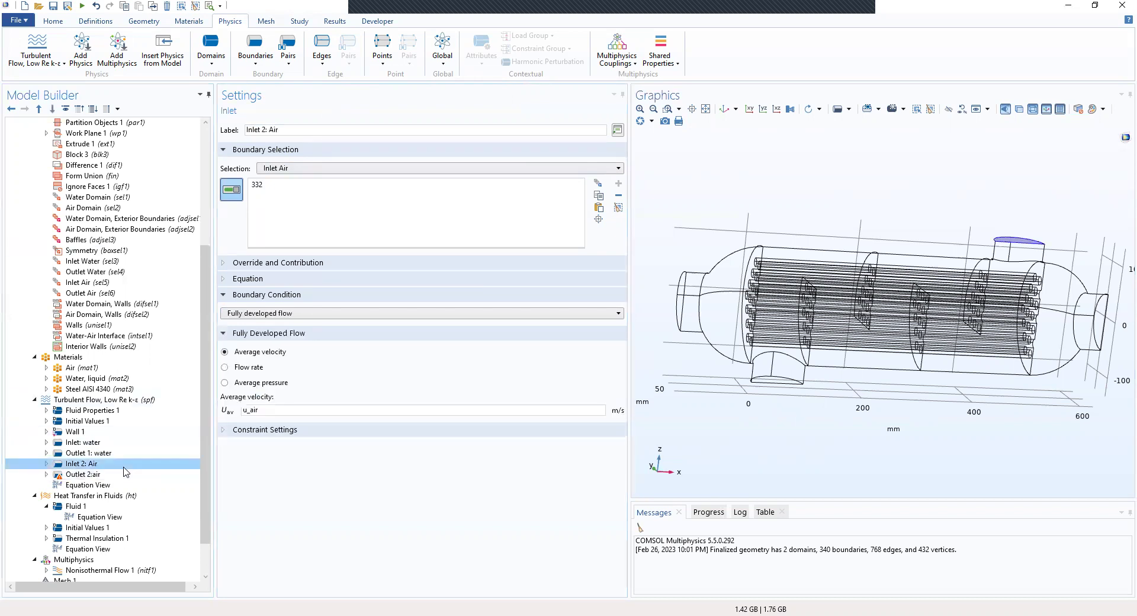
click(279, 128)
double_click(268, 129)
text(a)
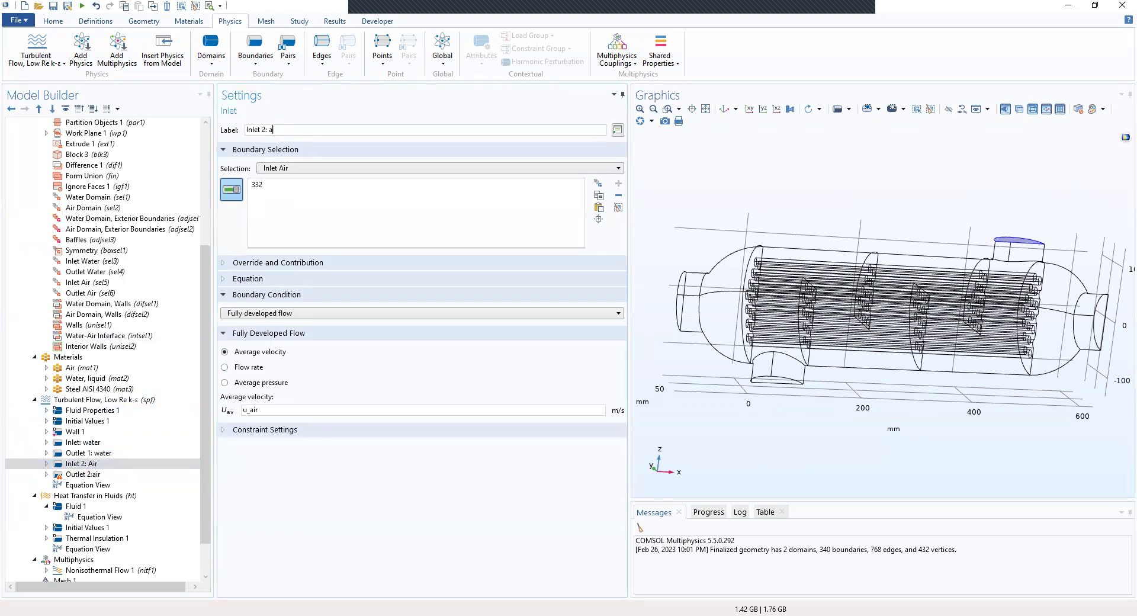
Assign the Outlet Air selection to the air outlet, keep its Pressure condition and enable Normal flow
click(116, 475)
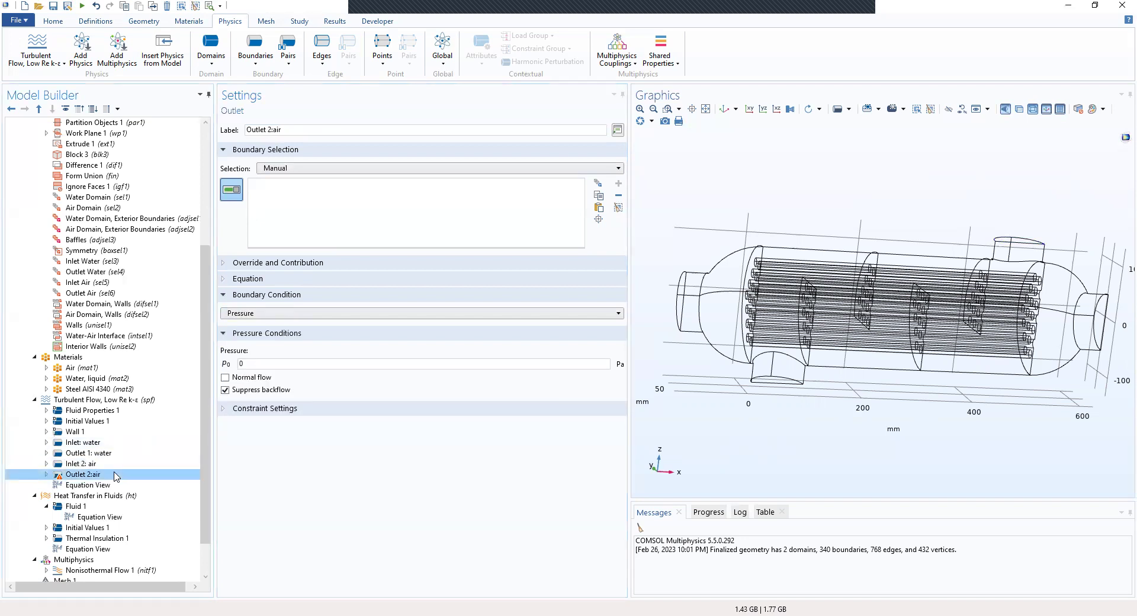
click(288, 170)
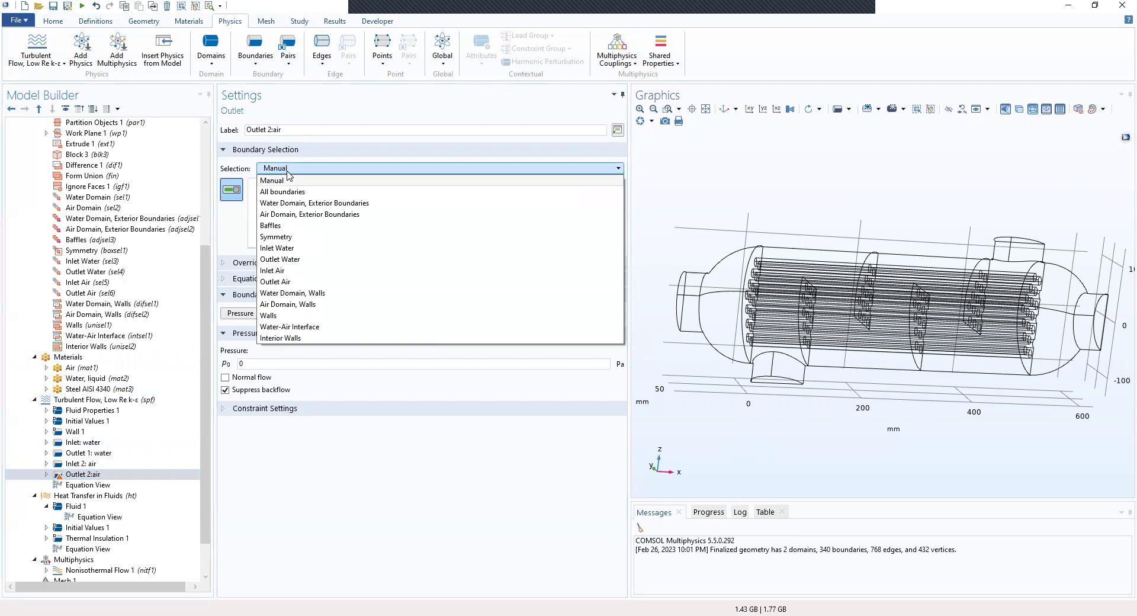
click(286, 282)
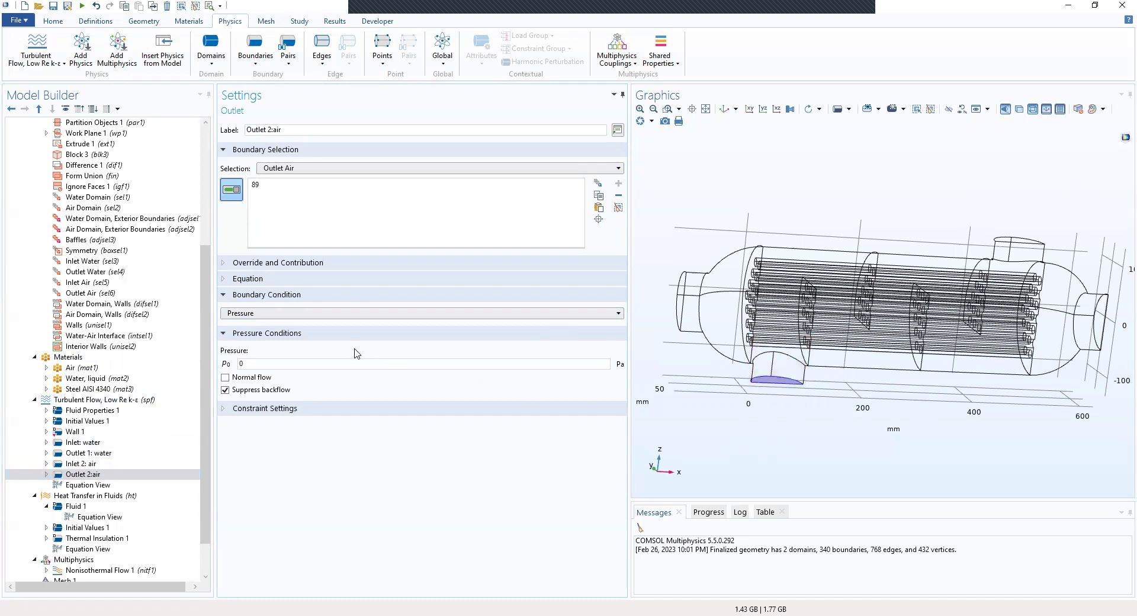
click(318, 317)
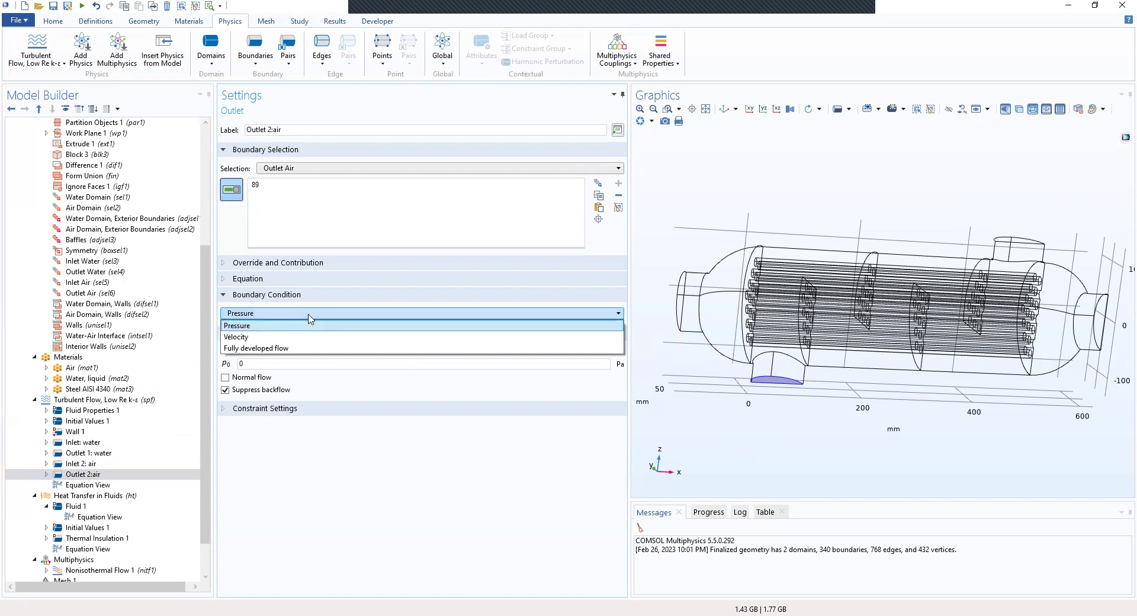
click(306, 327)
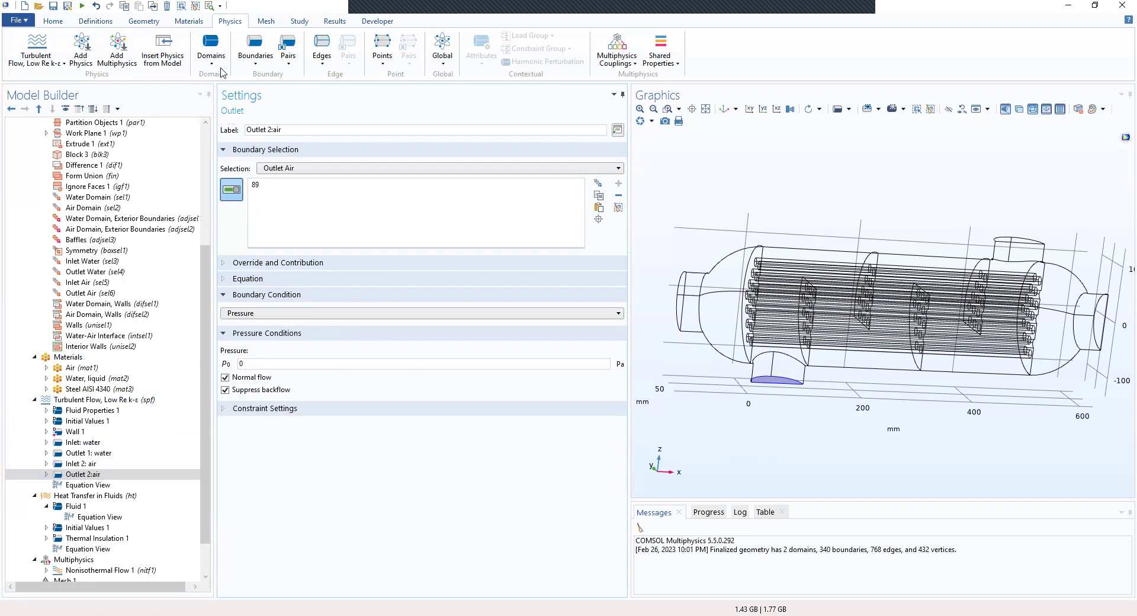
Review the wall condition and the water and air inlet and outlet conditions one after another
click(67, 433)
click(68, 442)
click(70, 453)
click(69, 464)
click(71, 475)
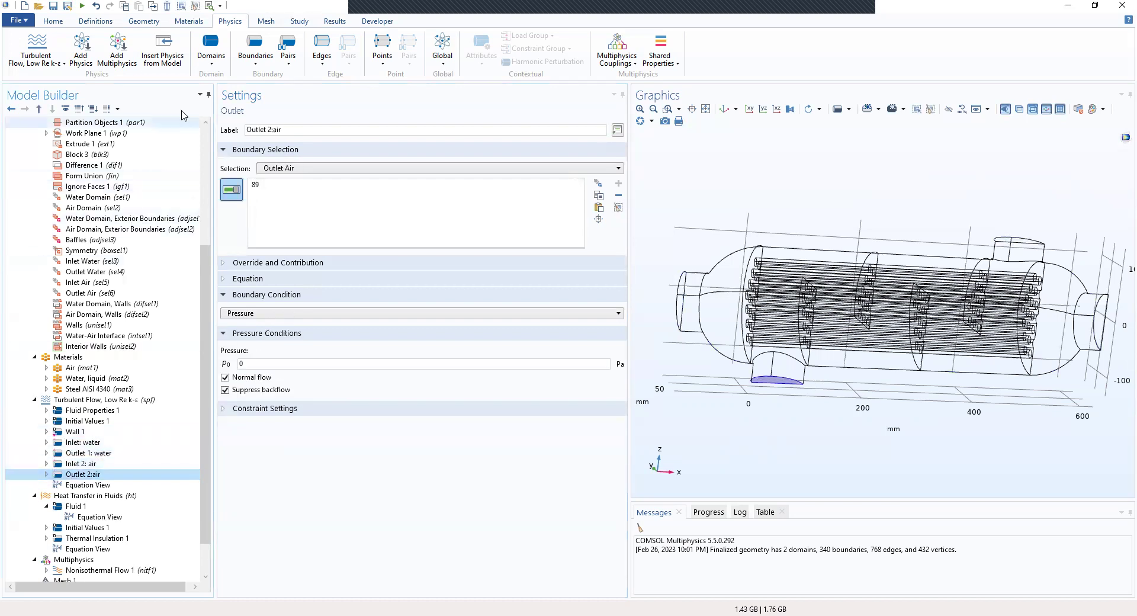
Add a Symmetry boundary condition to the turbulent flow interface and assign it the Symmetry selection
click(257, 63)
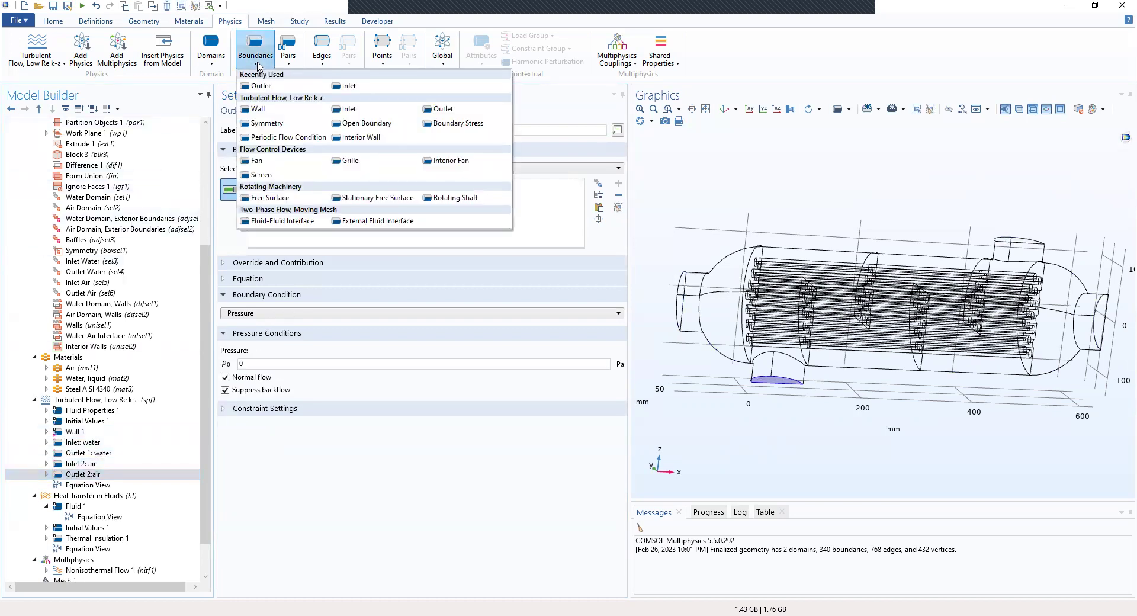
click(266, 124)
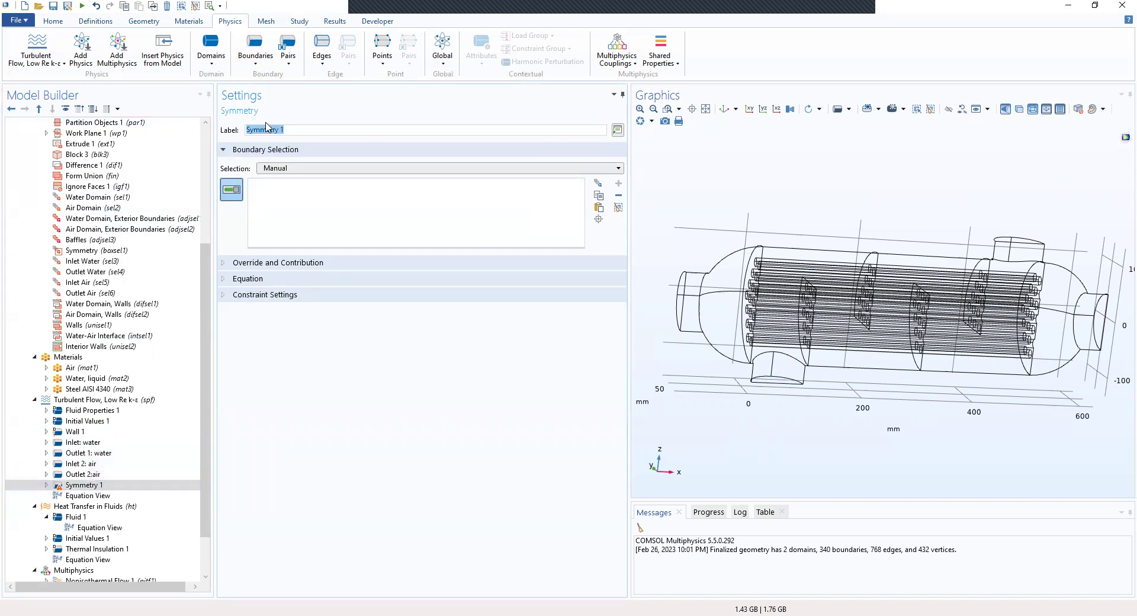
click(269, 169)
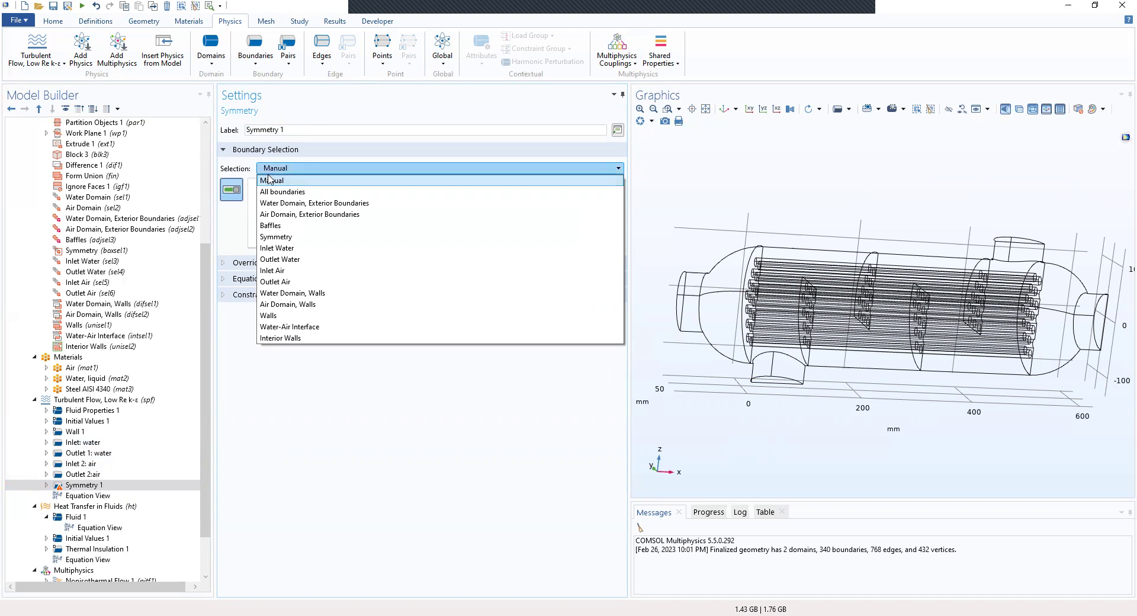
click(288, 237)
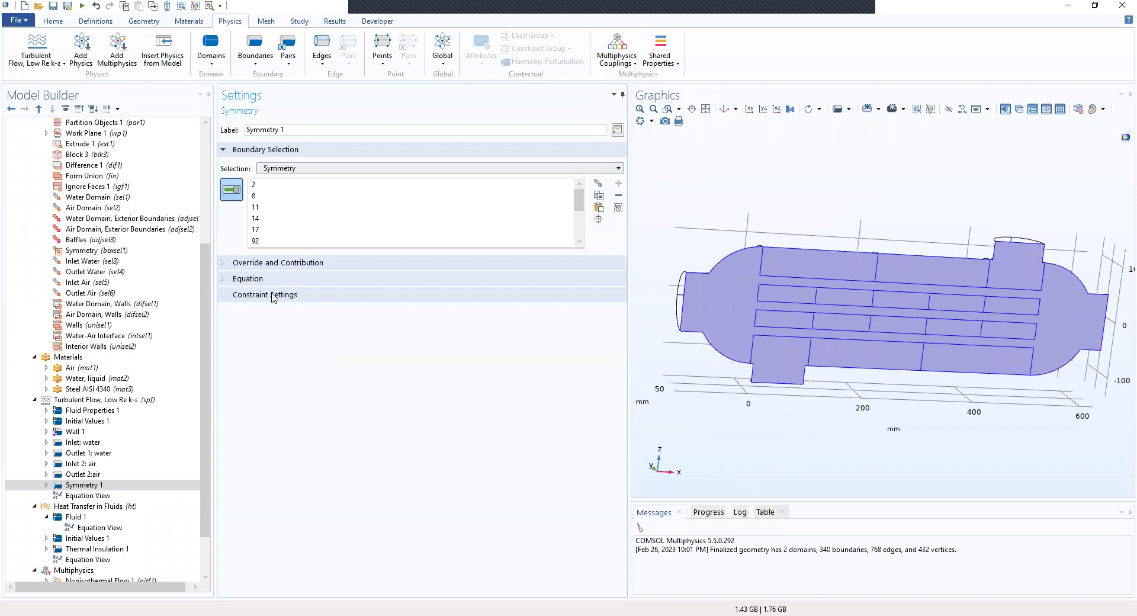
Add an Interior Wall boundary condition to the turbulent flow interface and assign it the Interior Walls selection
click(253, 64)
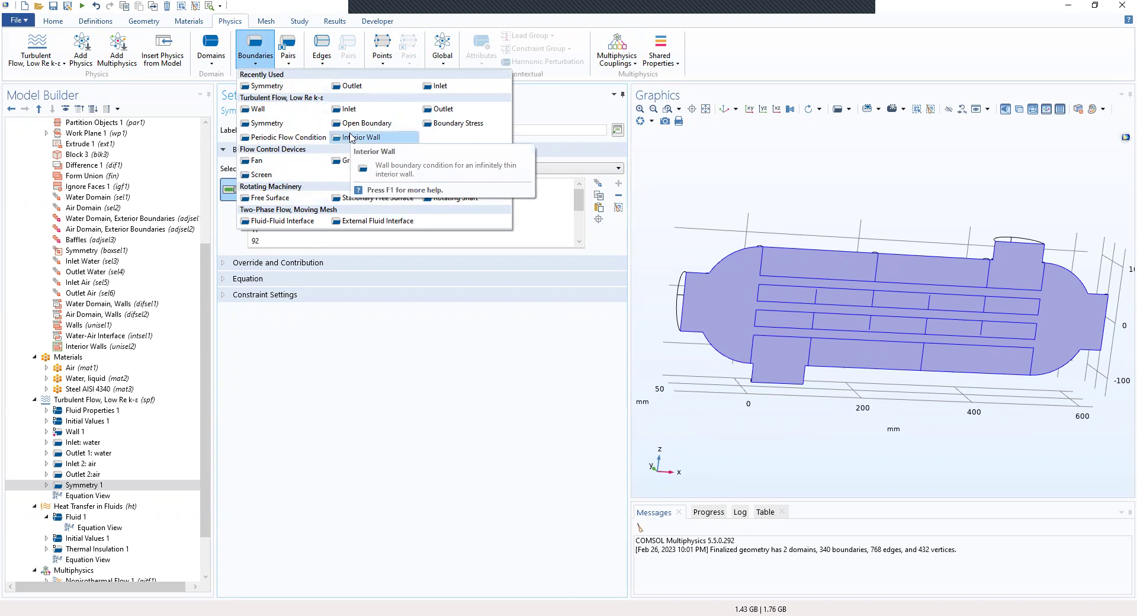
click(352, 137)
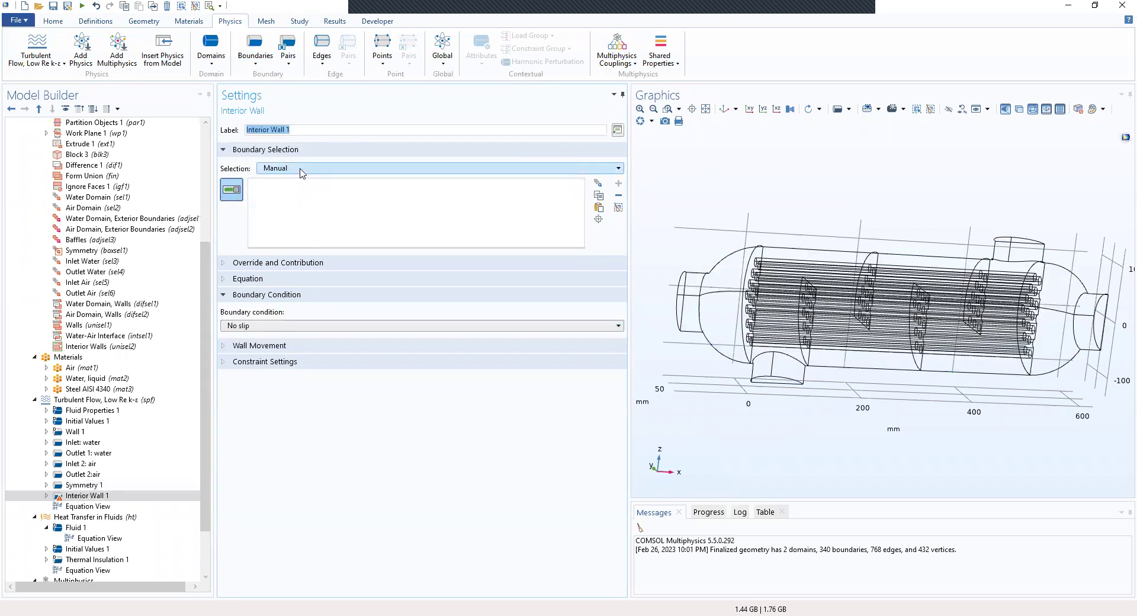
click(300, 170)
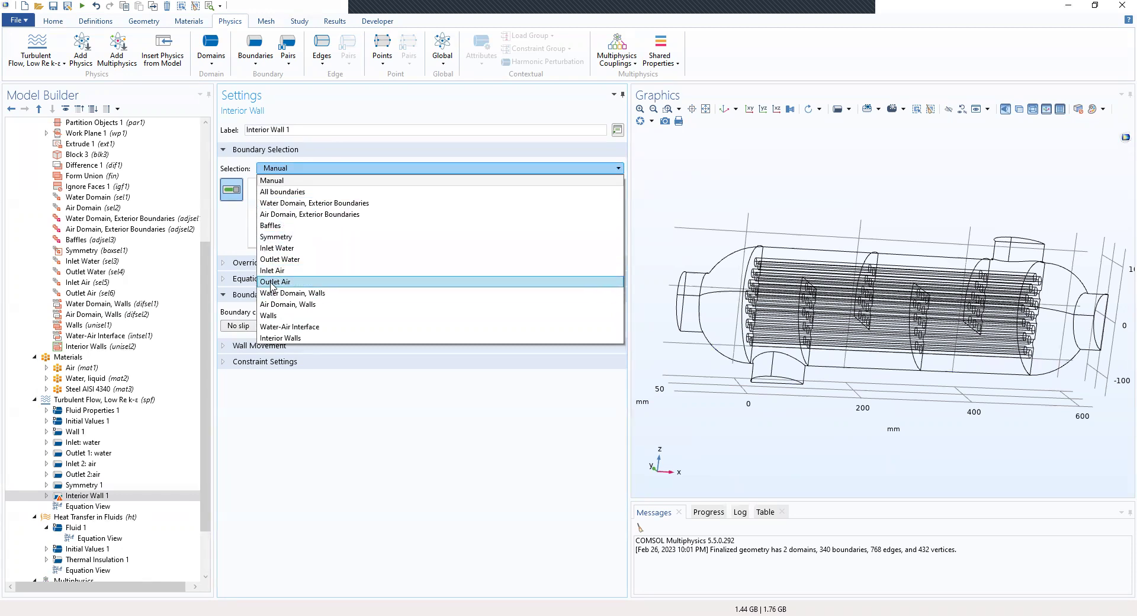
click(269, 337)
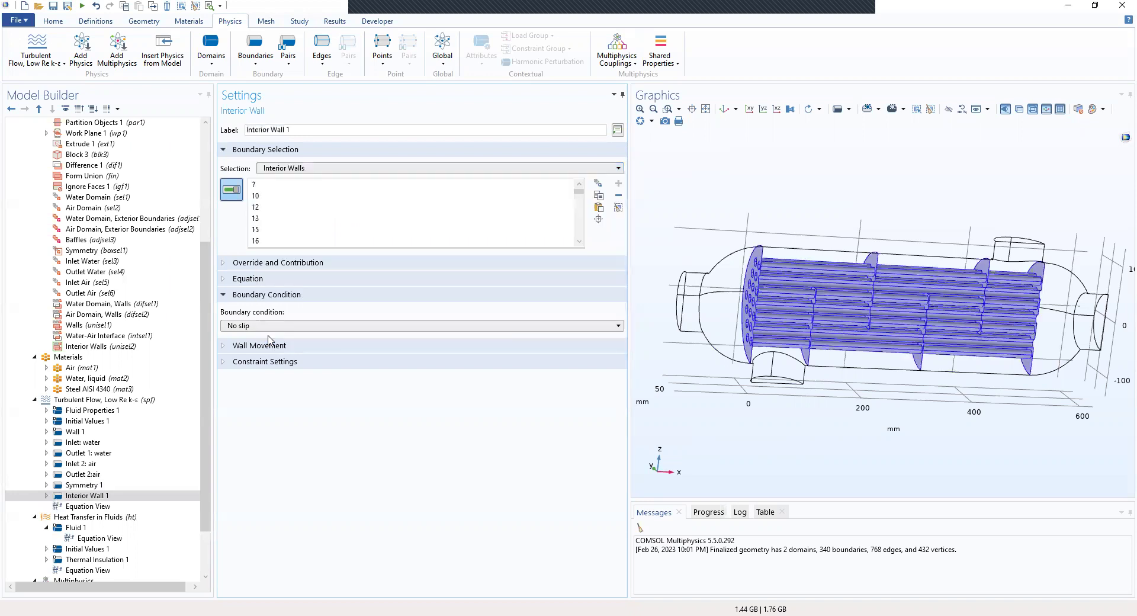
drag(838, 373, 996, 313)
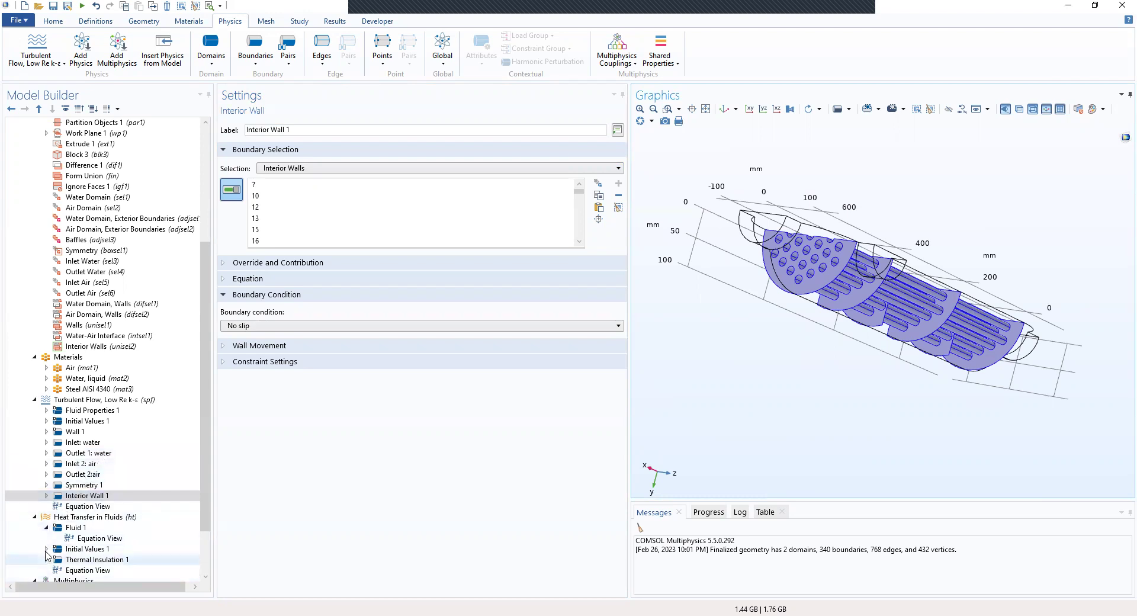
Review the Heat Transfer in Fluids interface and its Fluid 1 feature, including the conditions and subfeatures they offer
click(73, 519)
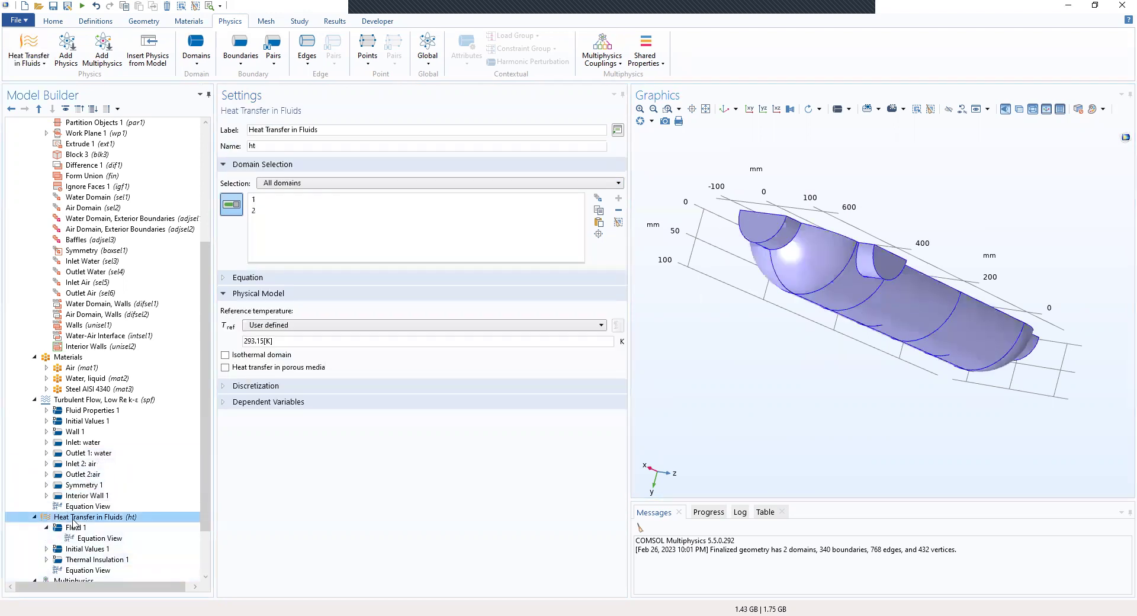
right_click(73, 522)
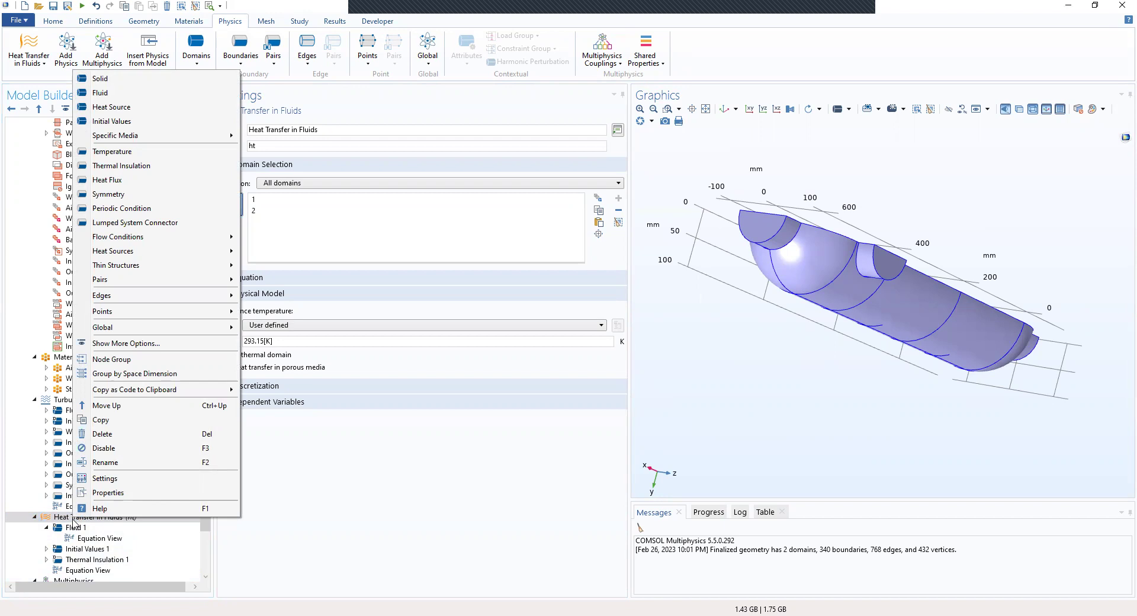
key(Escape)
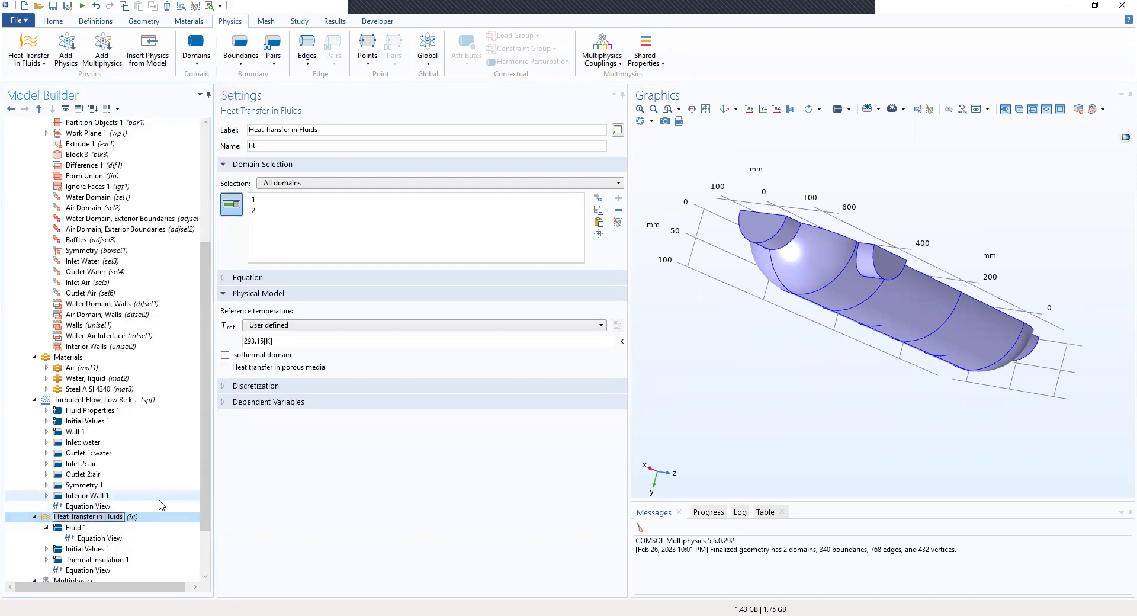
scroll(159, 505, down, 2)
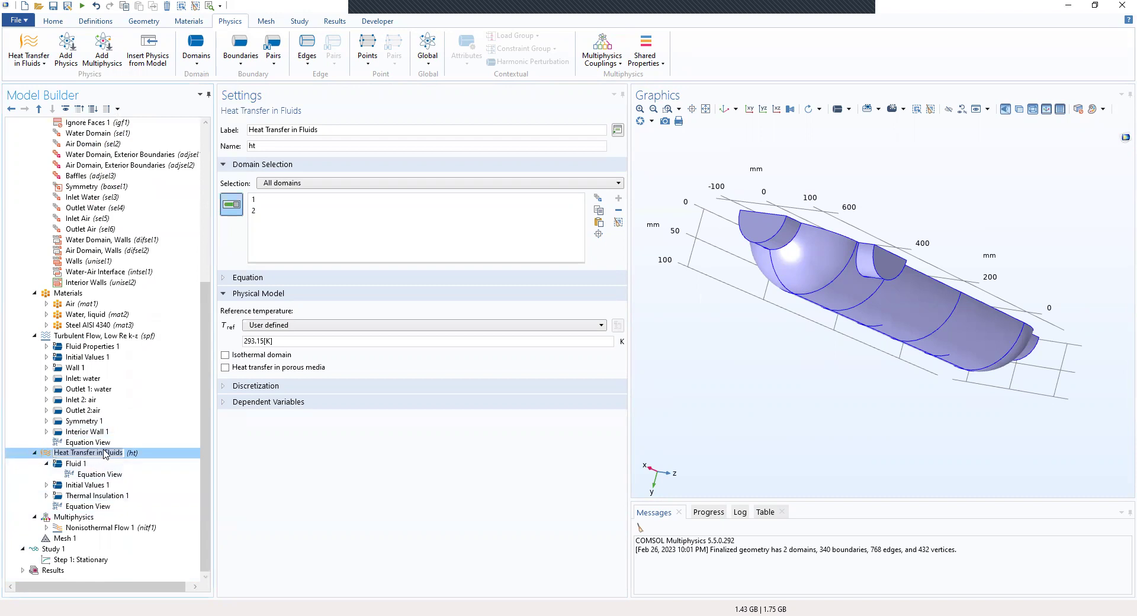
click(47, 463)
click(46, 473)
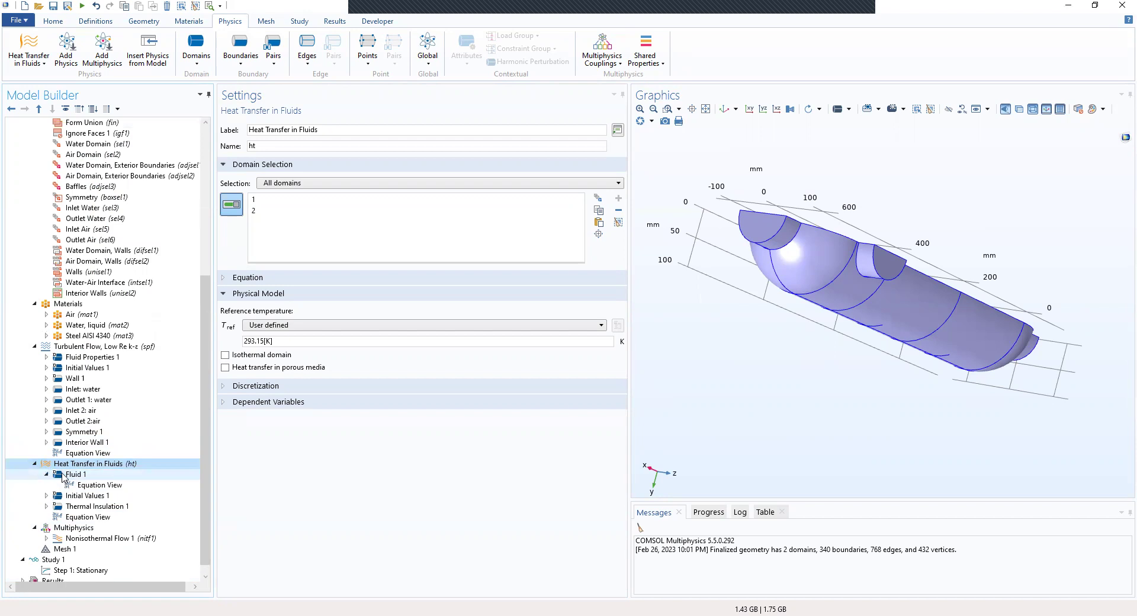
right_click(67, 476)
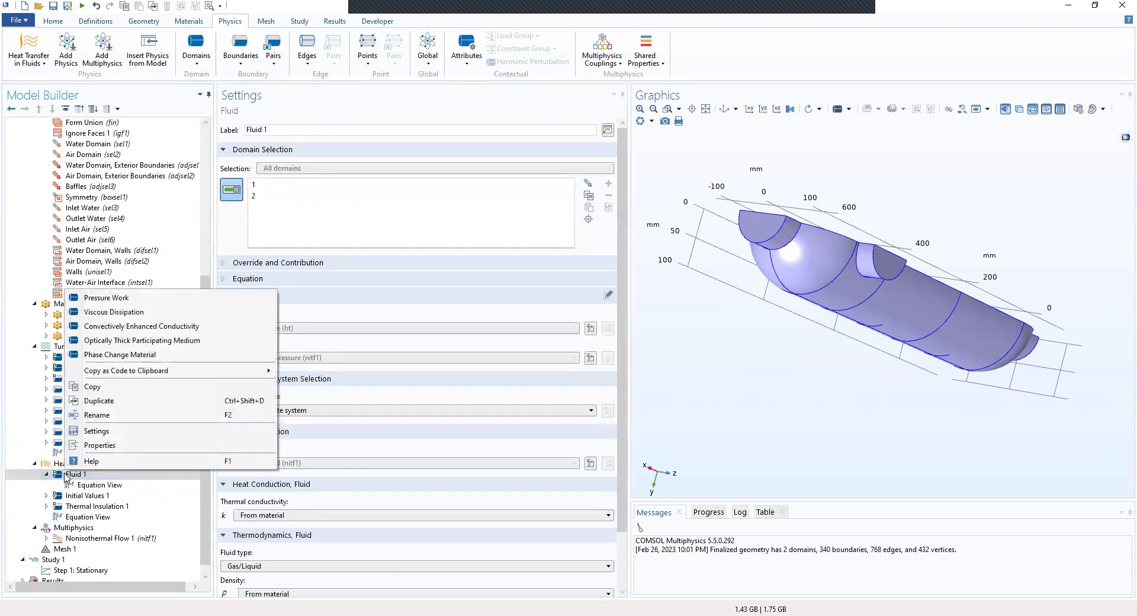
click(66, 476)
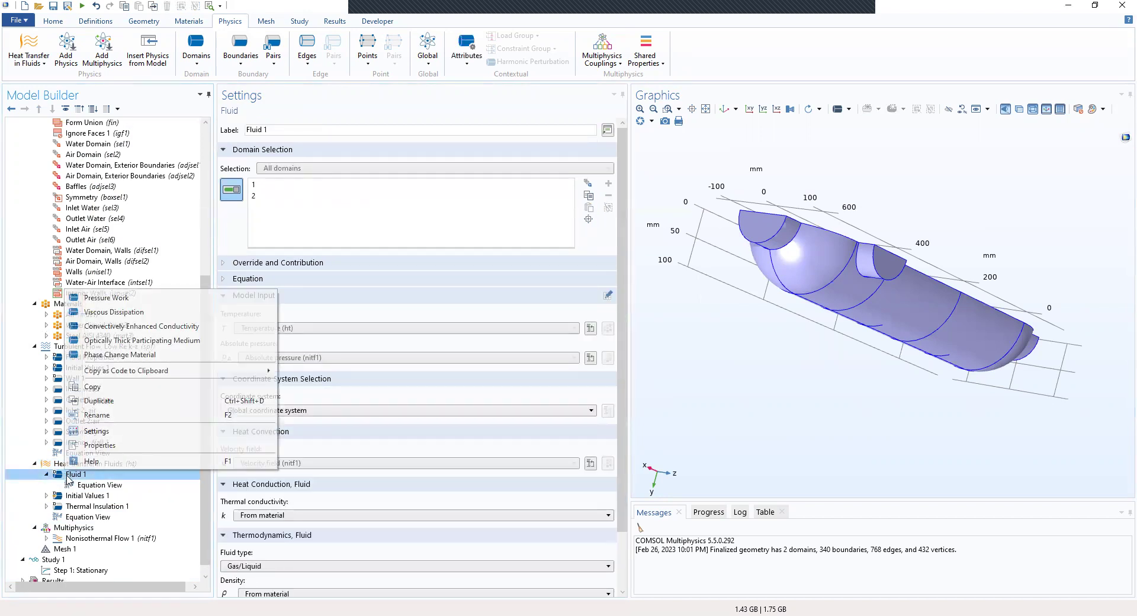
Add an Inflow condition to the Heat Transfer in Fluids interface and label it "Inflow 1: water"
click(59, 463)
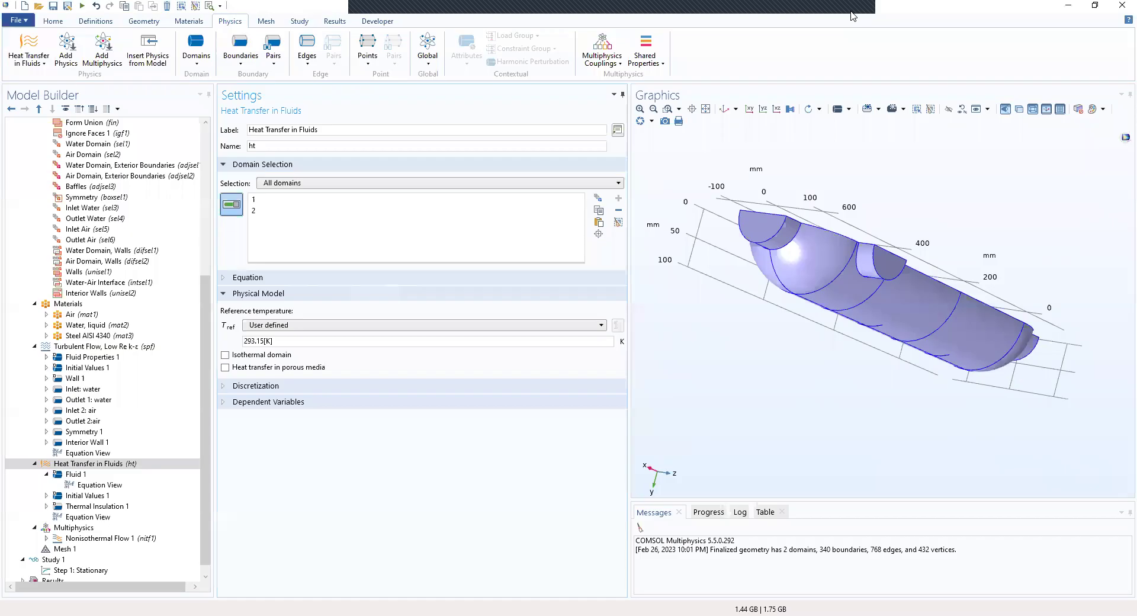
right_click(154, 465)
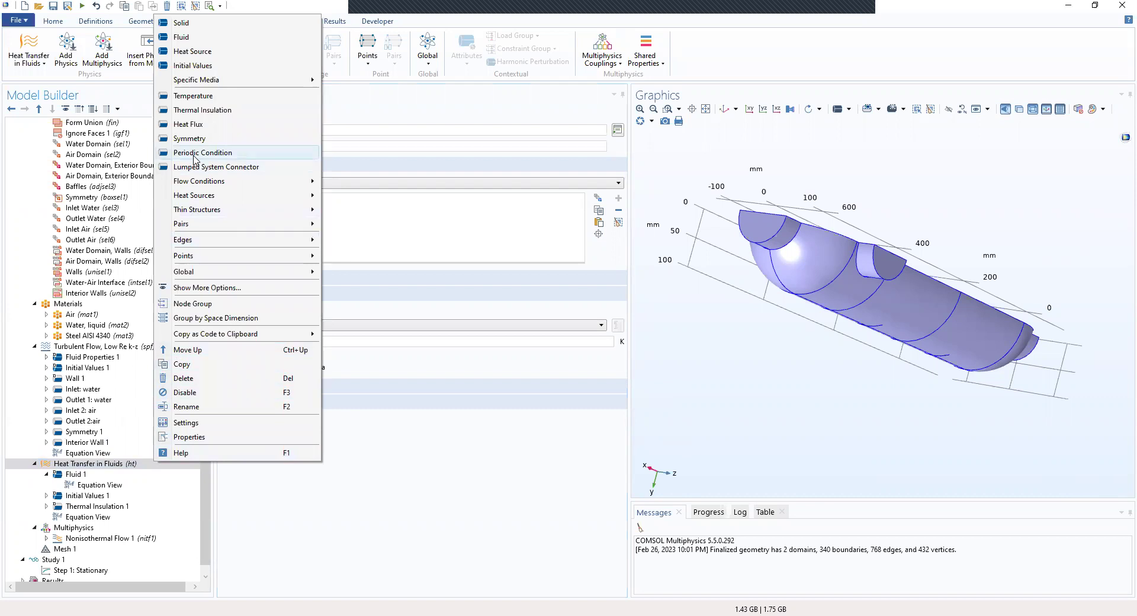
mouse_move(211, 188)
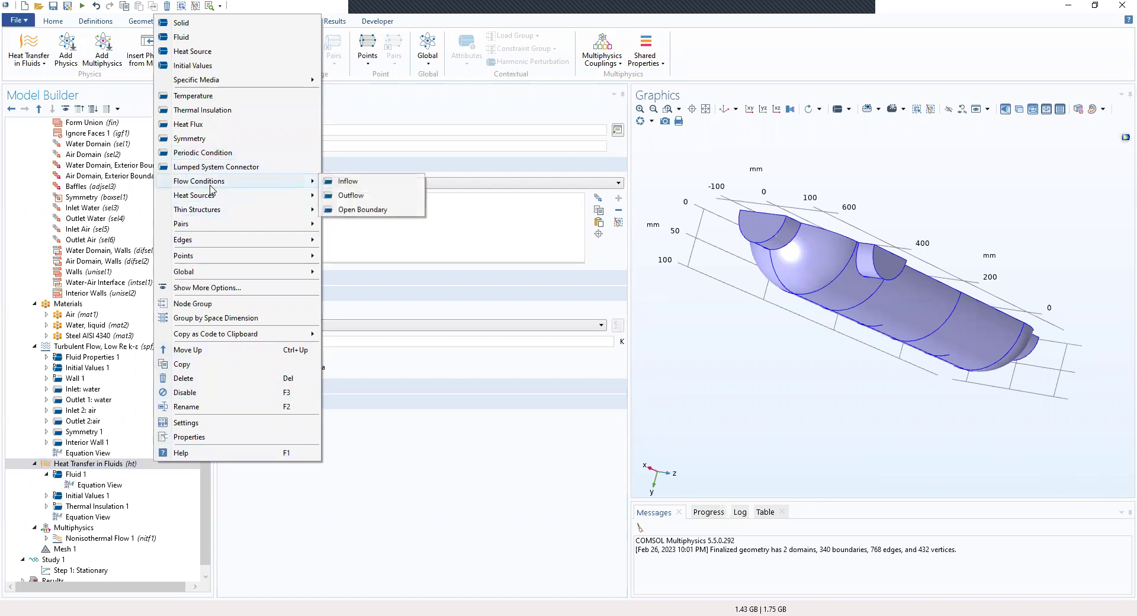
click(337, 185)
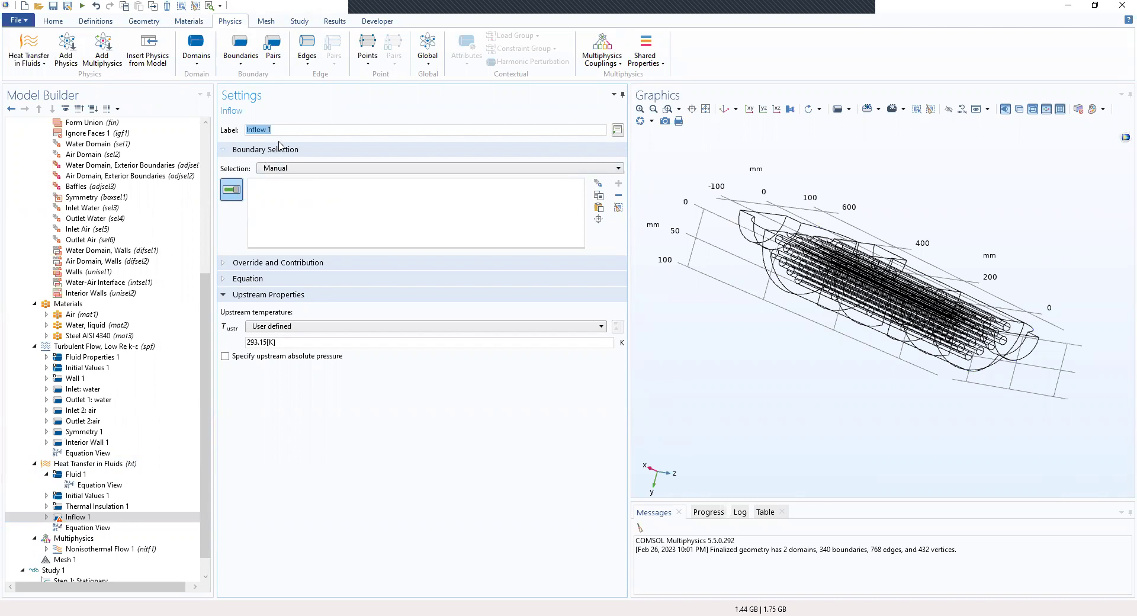
drag(818, 353, 398, 152)
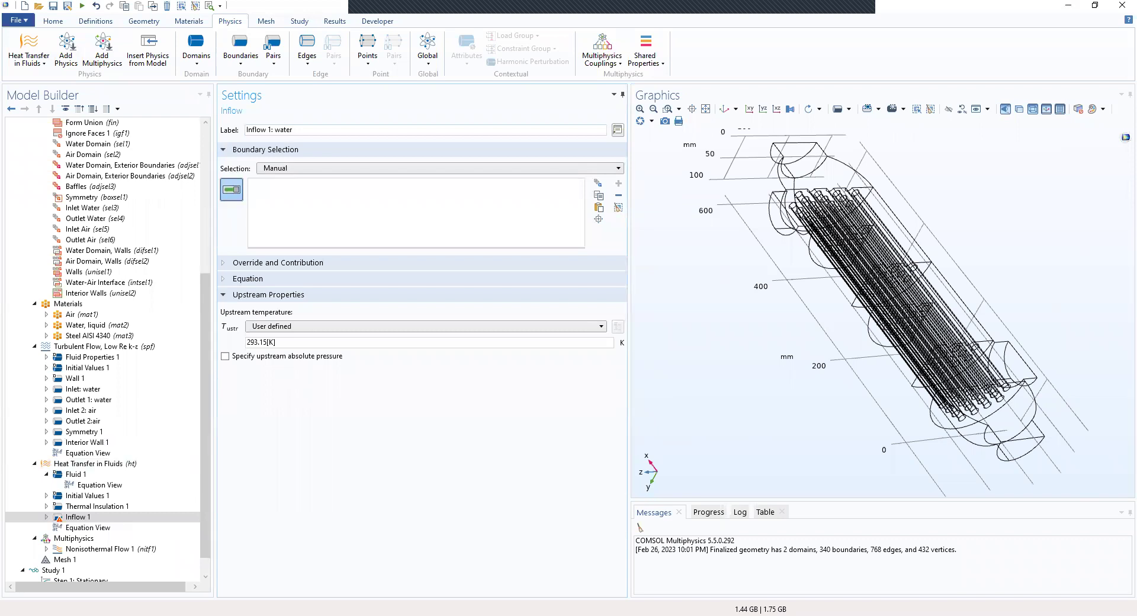
click(368, 216)
Assign the Inlet Water selection to the water inflow and set its upstream temperature to T_water
click(325, 170)
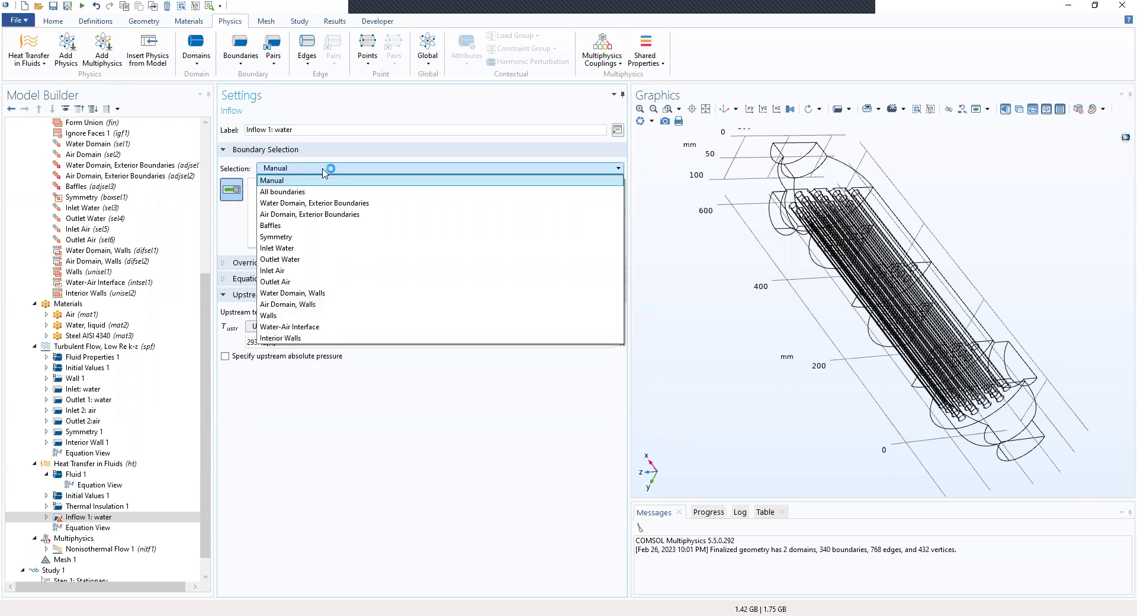
click(298, 248)
drag(880, 446, 861, 408)
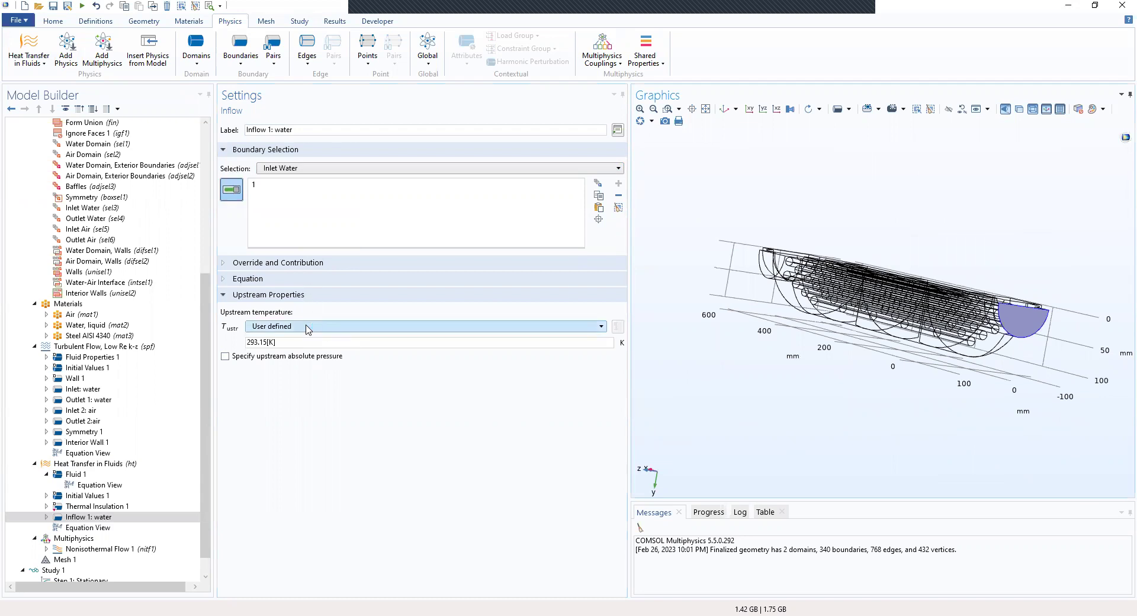
double_click(249, 344)
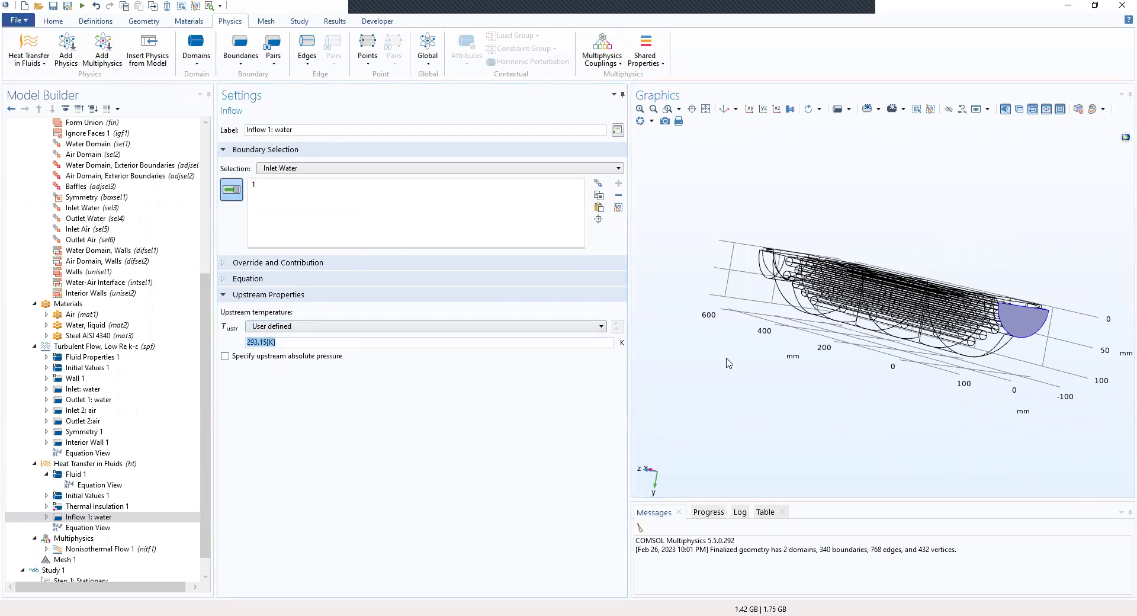
text(T_water)
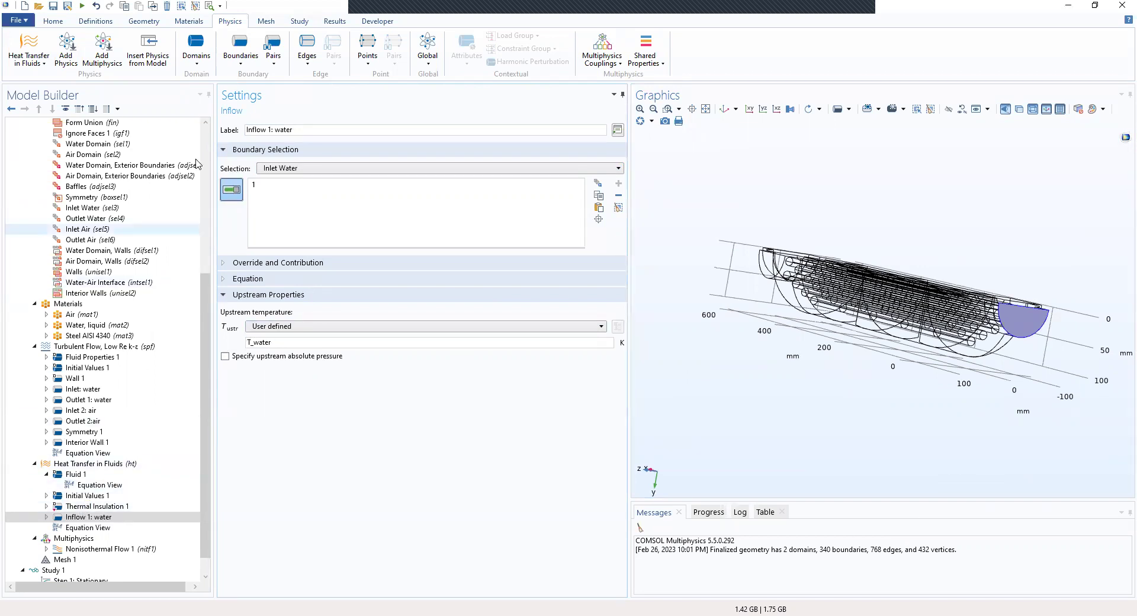
Add an Outflow boundary condition to the Heat Transfer in Fluids interface
click(83, 518)
click(75, 475)
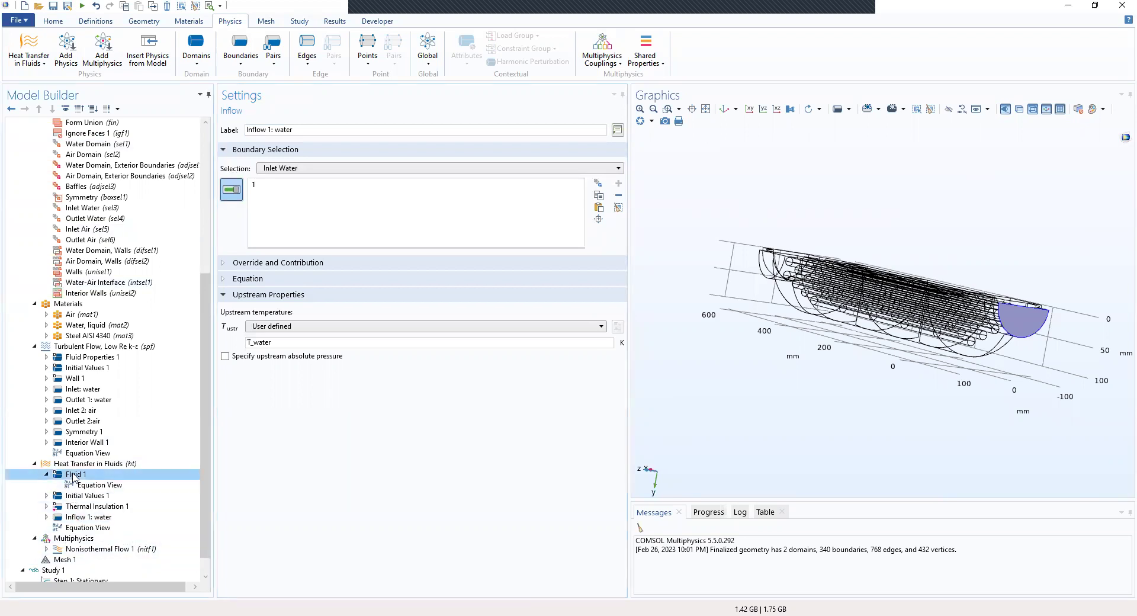
click(80, 464)
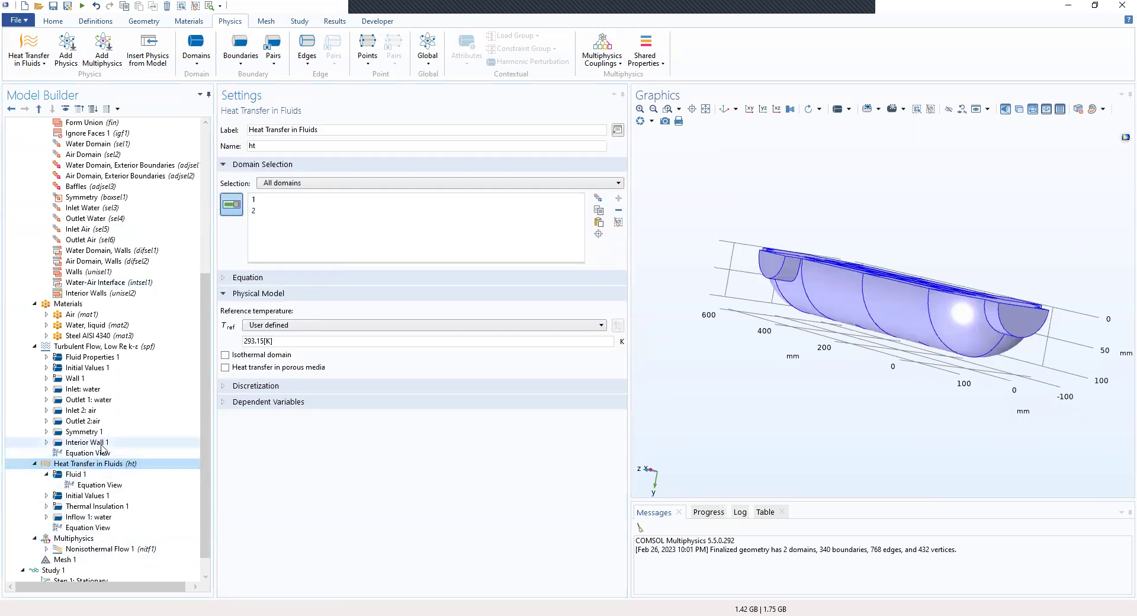
click(238, 65)
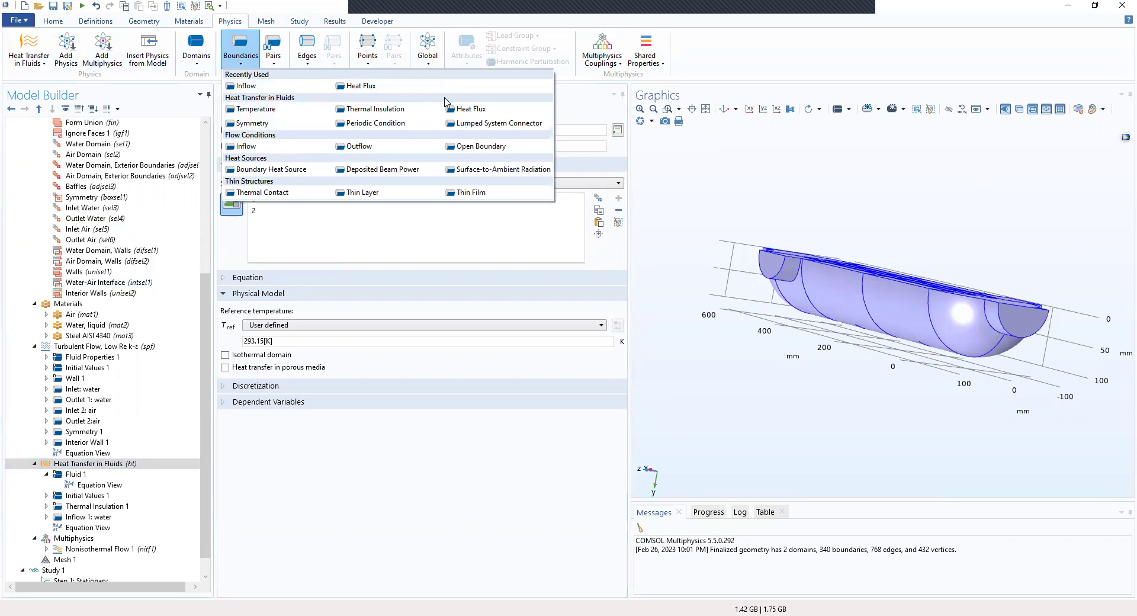
click(358, 146)
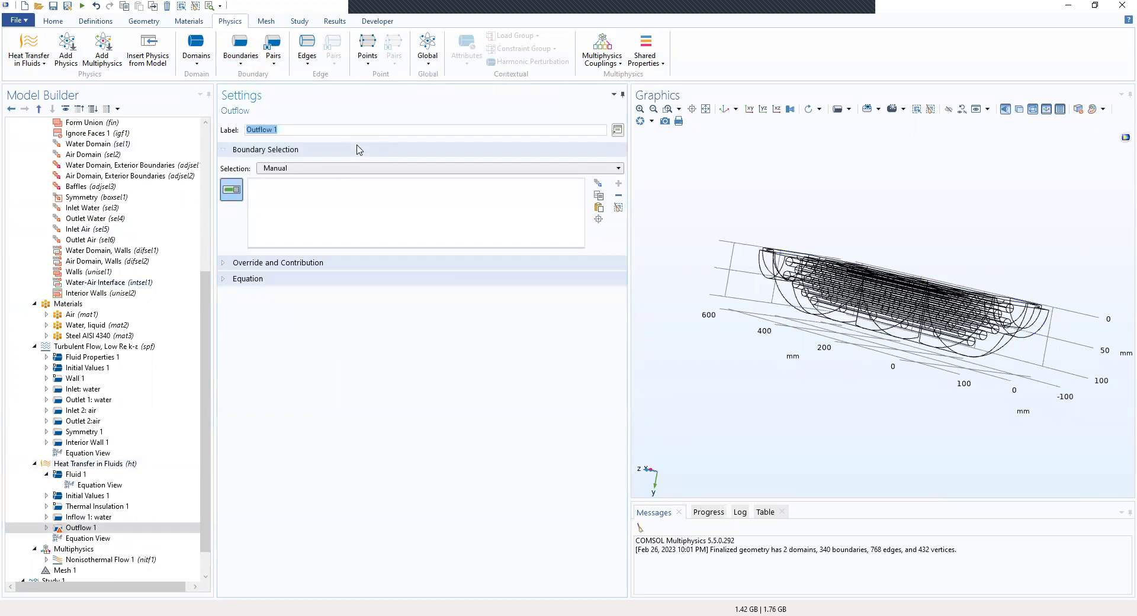
Label the new outflow "Outflow 1: water" and assign it the Outlet Water selection
click(284, 129)
text(:q)
key(BackSpace)
key(BackSpace)
text(water)
click(297, 169)
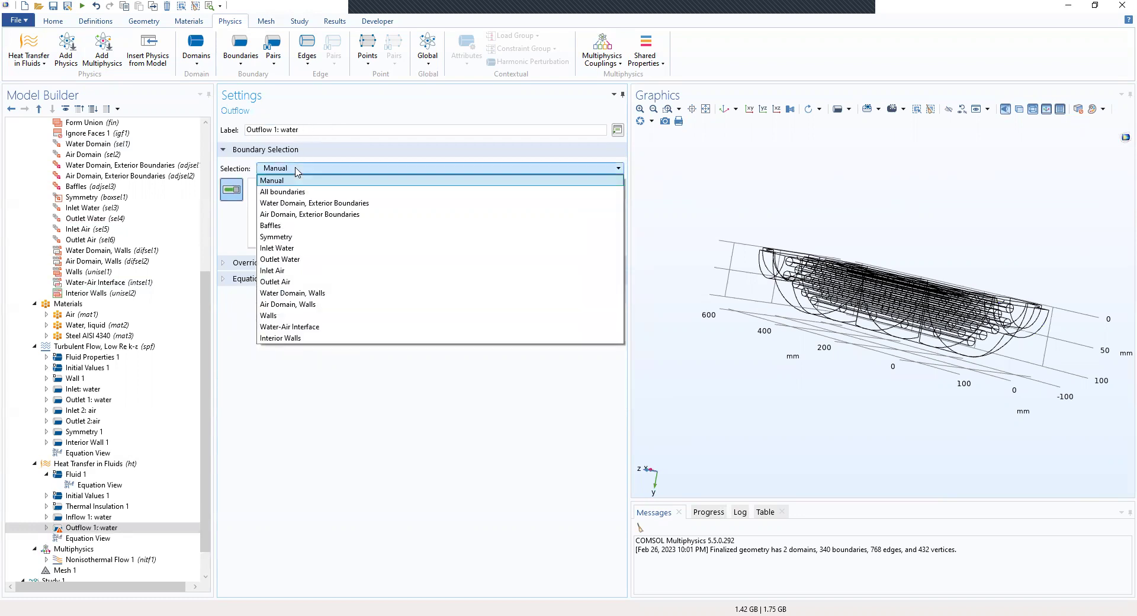
click(298, 261)
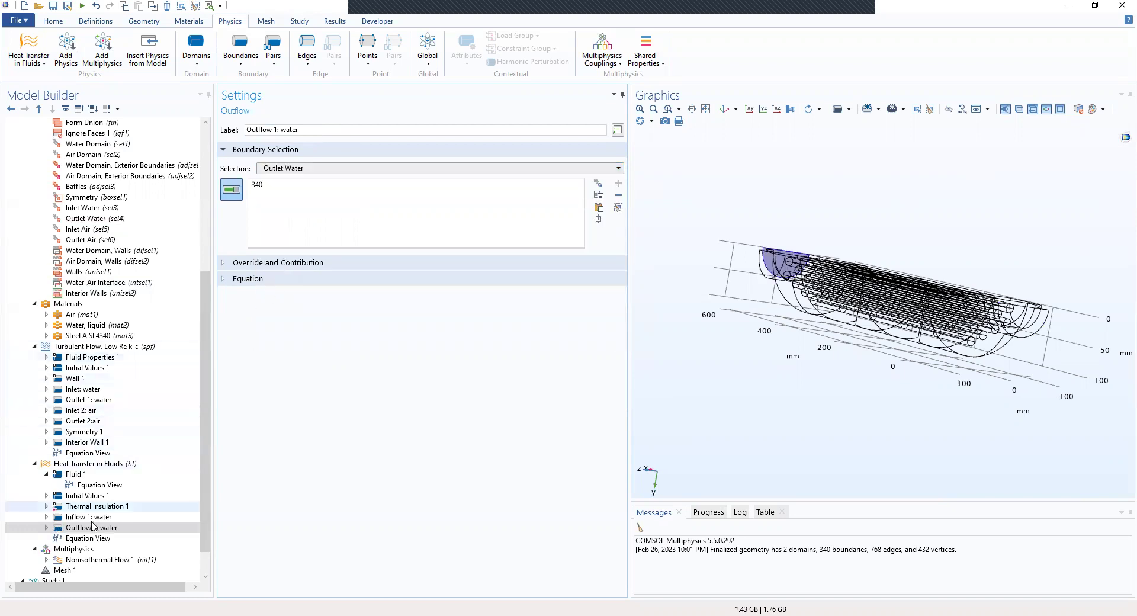
Add a second Inflow condition to the heat transfer interface and label it "Inflow 2: air"
click(245, 69)
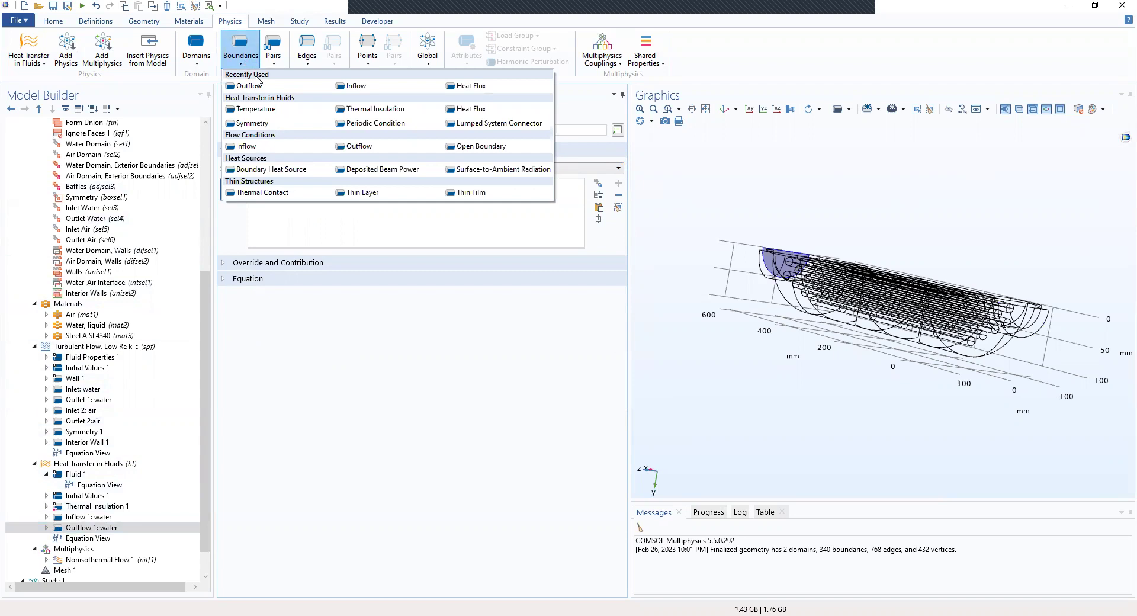
click(376, 91)
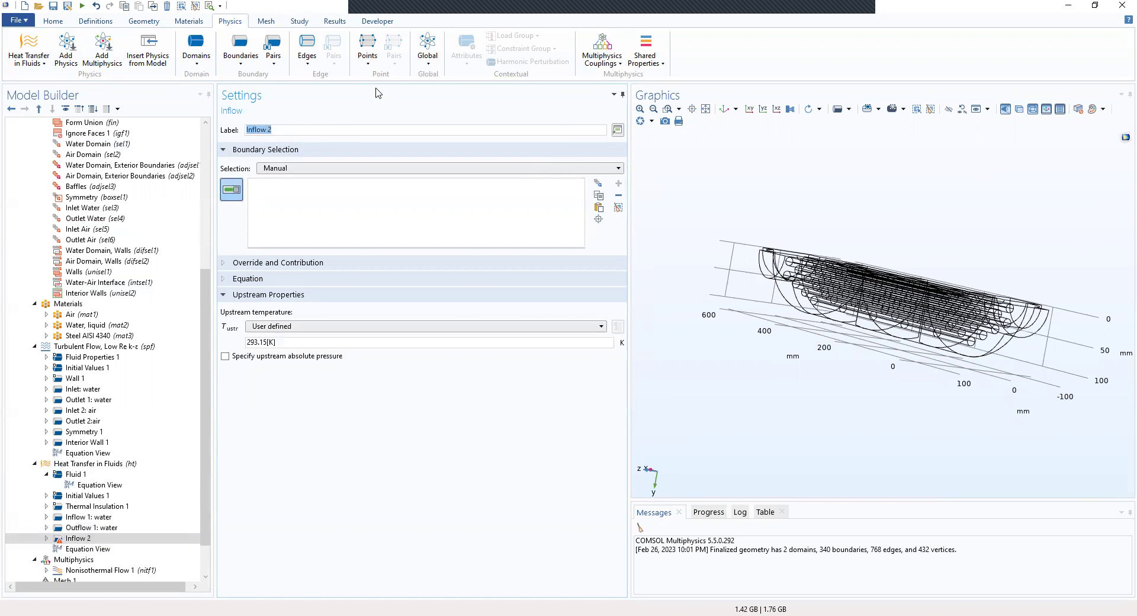
click(290, 127)
text(: air)
Assign the Inlet Air selection to the air inflow and set its upstream temperature to T_air
click(298, 169)
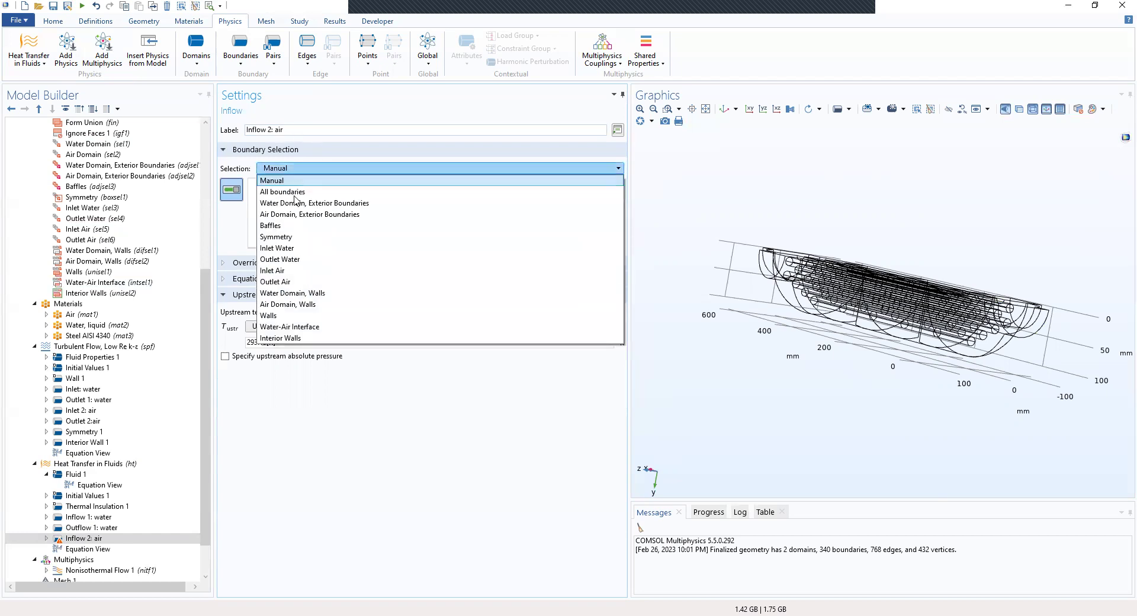
click(290, 271)
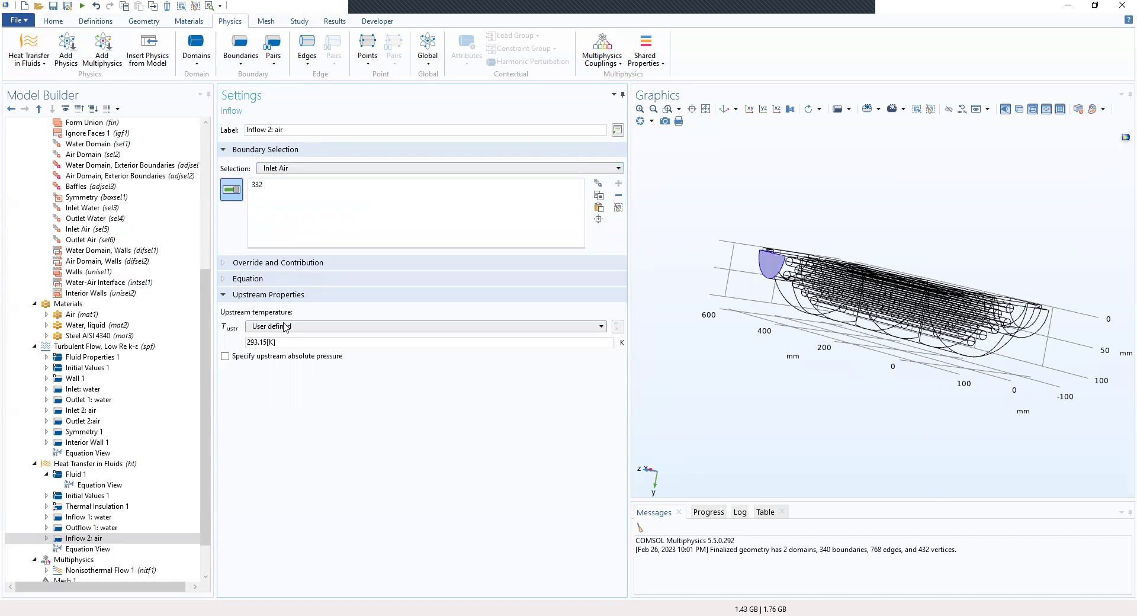
drag(281, 342, 230, 343)
text(T_air)
click(722, 111)
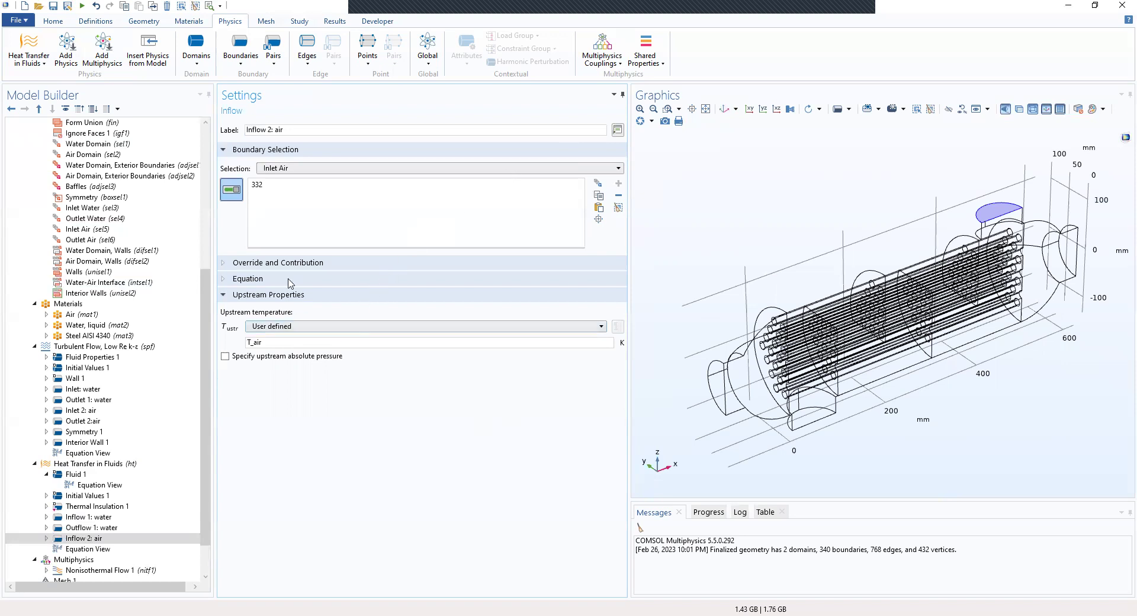
Add a second Outflow boundary condition to the heat transfer interface for the air side
click(97, 538)
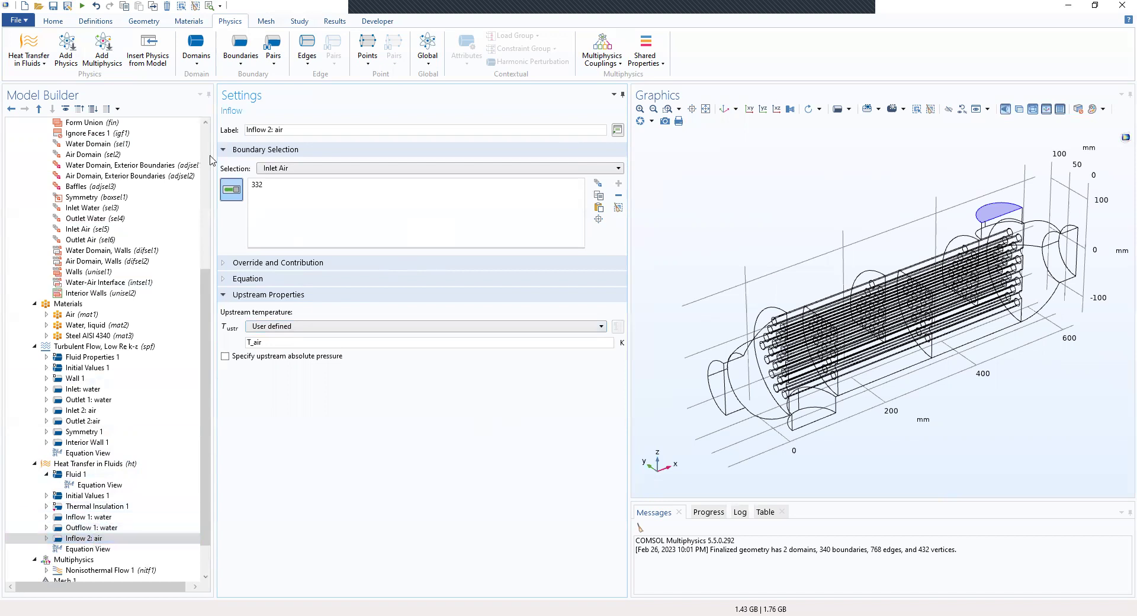
click(243, 64)
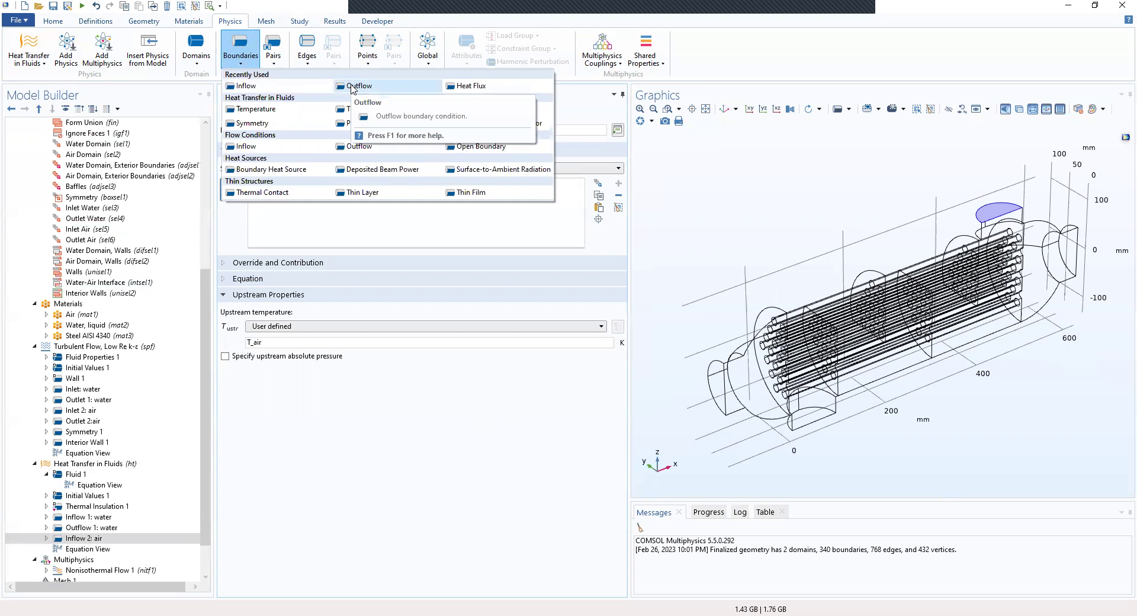
click(352, 87)
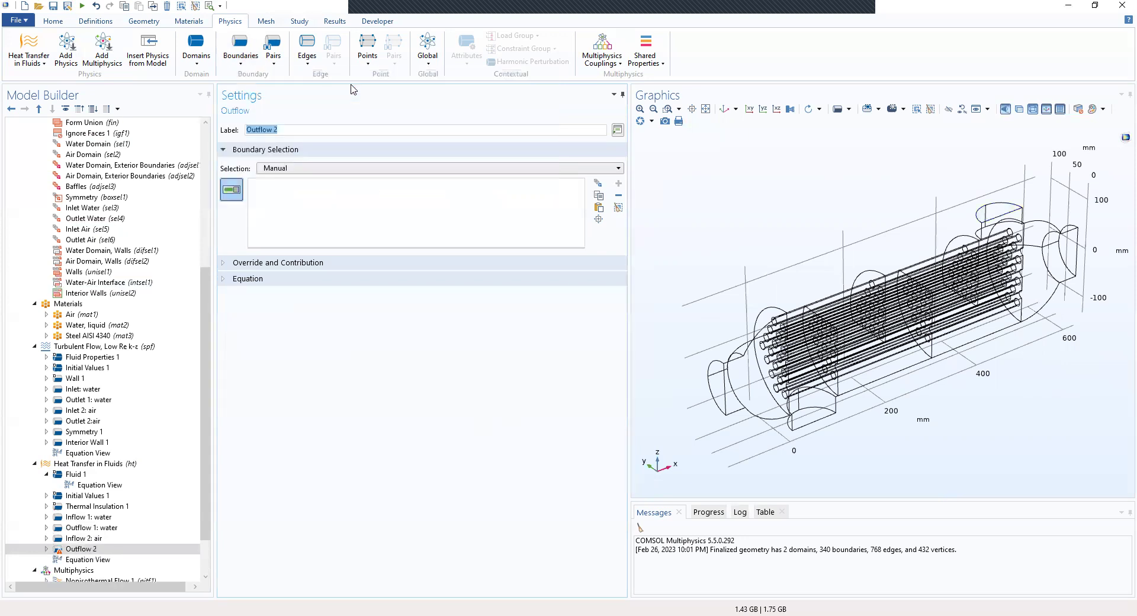
Label the new outflow "Outflow 2: air" and assign it the Outlet Air selection
click(346, 126)
text(:)
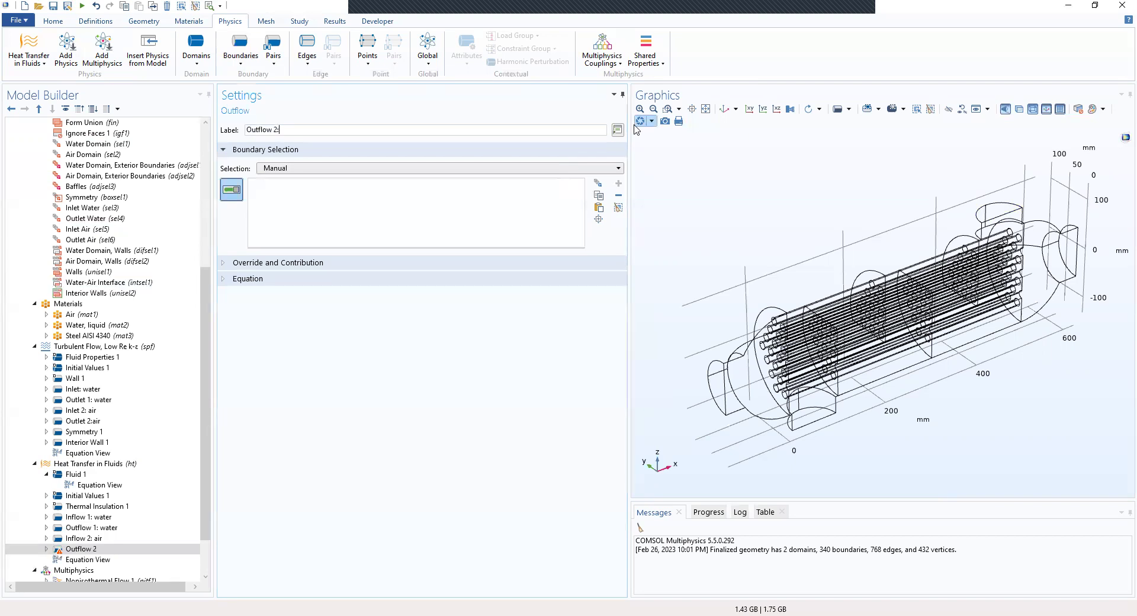
text( air)
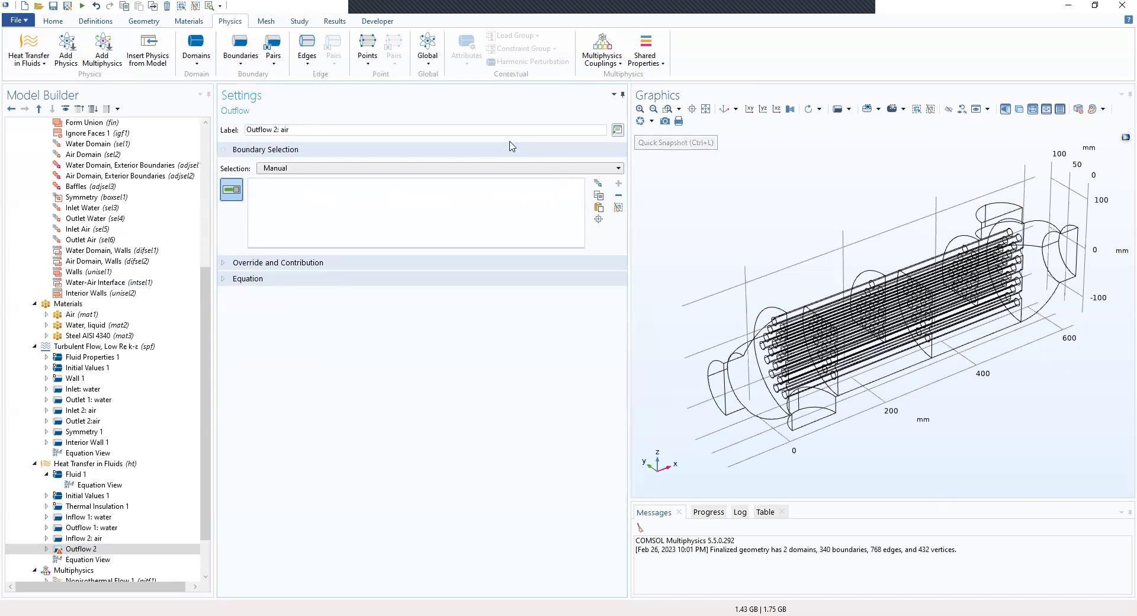
click(395, 170)
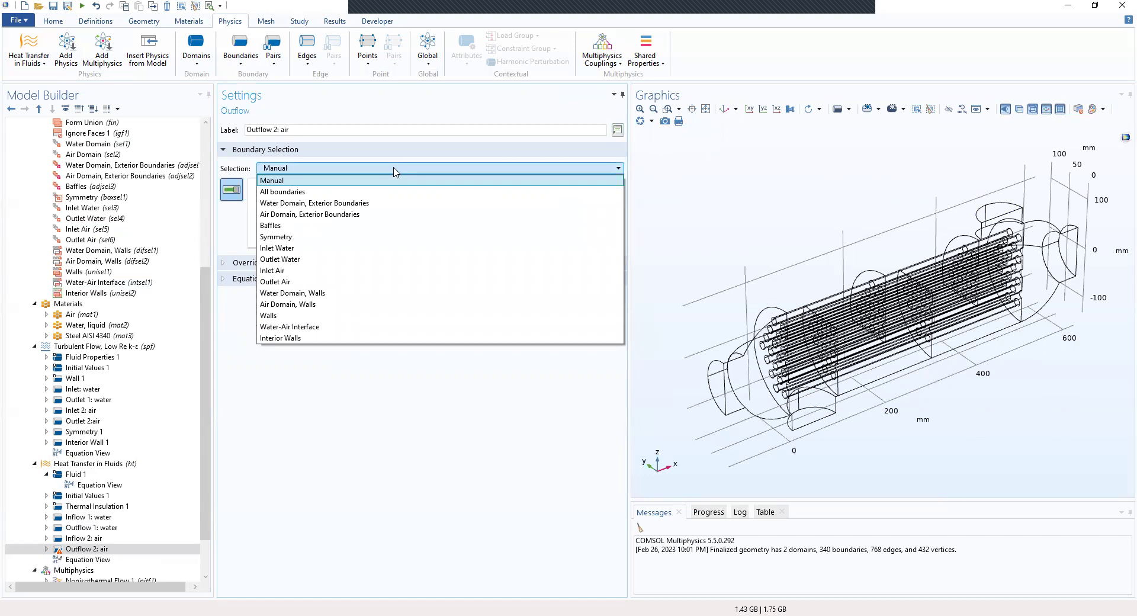
click(299, 282)
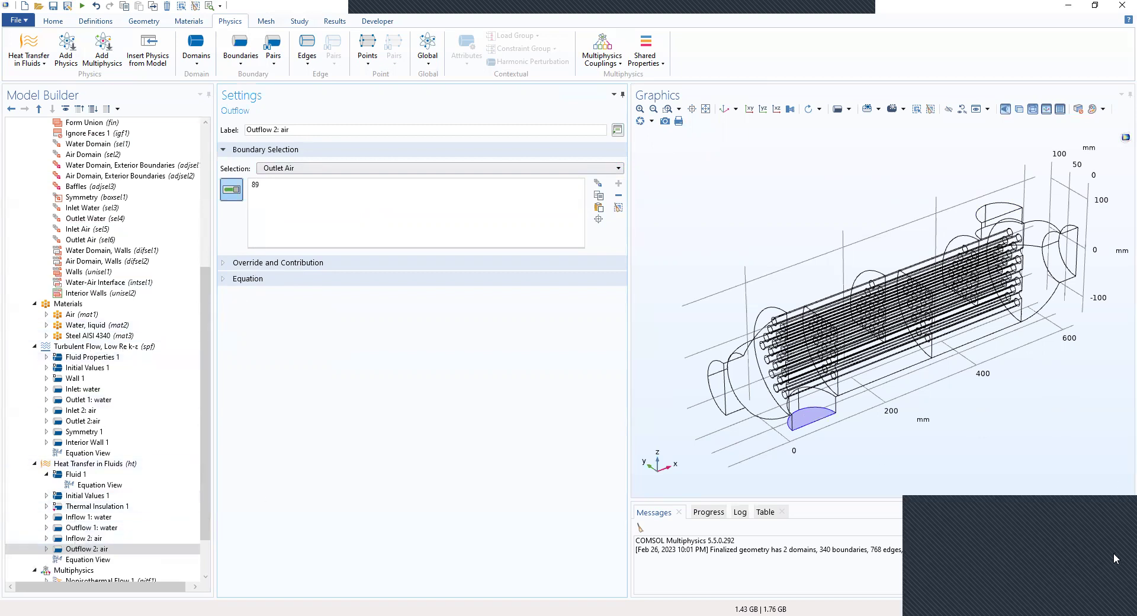
Add a Symmetry boundary condition to the heat transfer interface and assign it the Symmetry selection
click(80, 549)
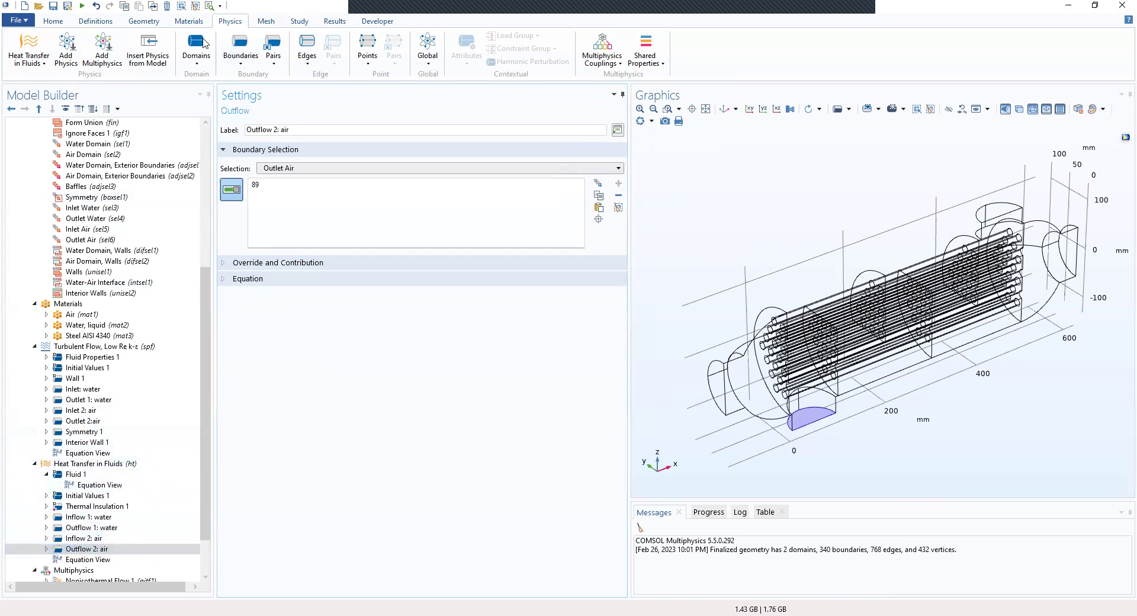
click(240, 65)
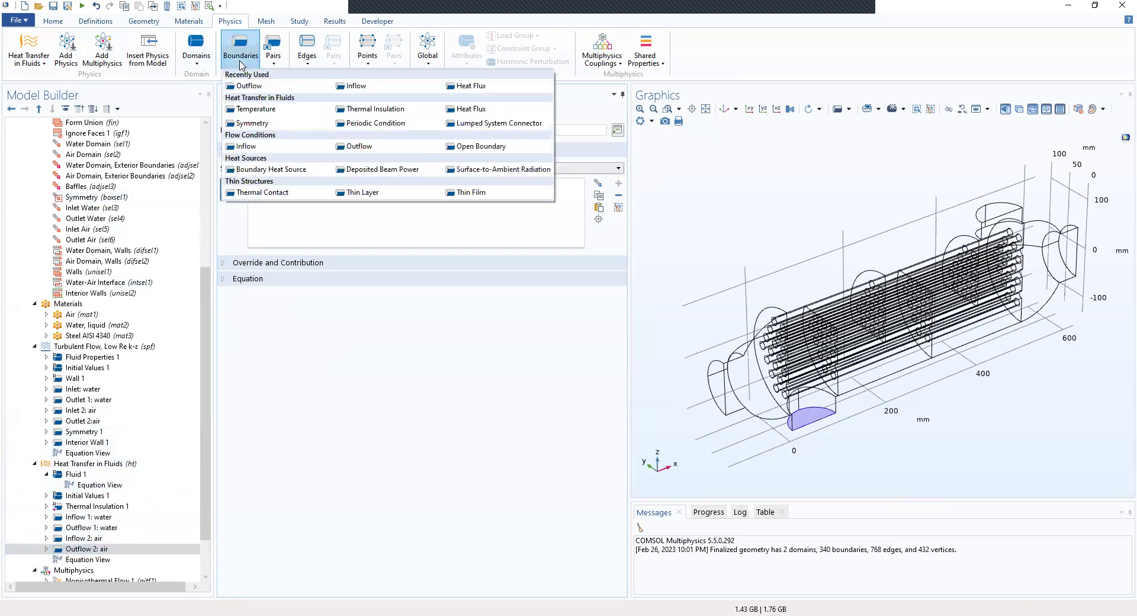
click(252, 123)
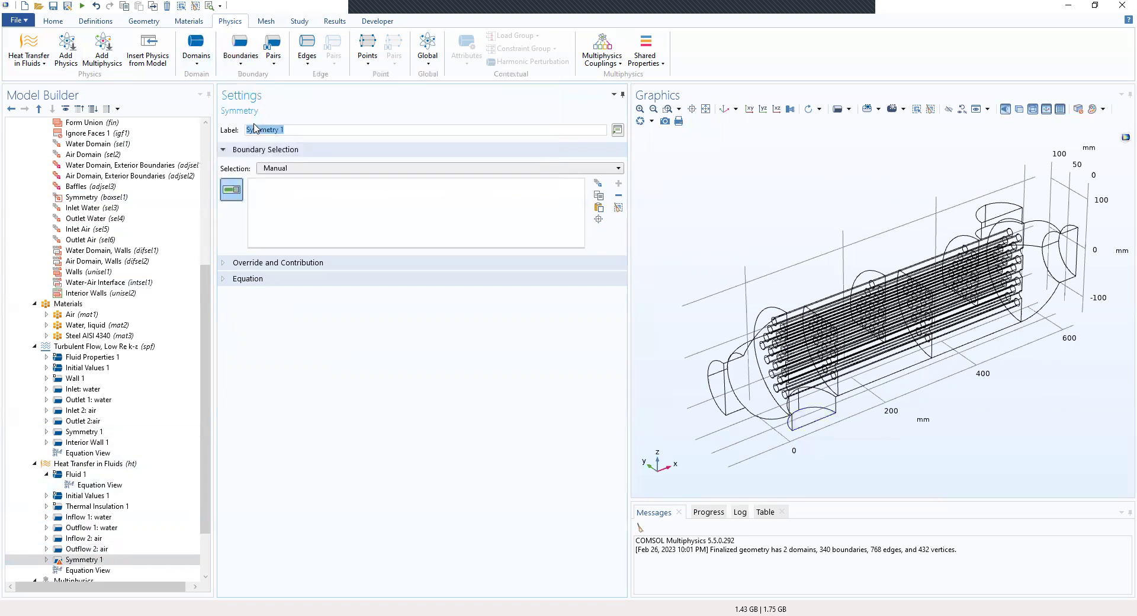
click(281, 169)
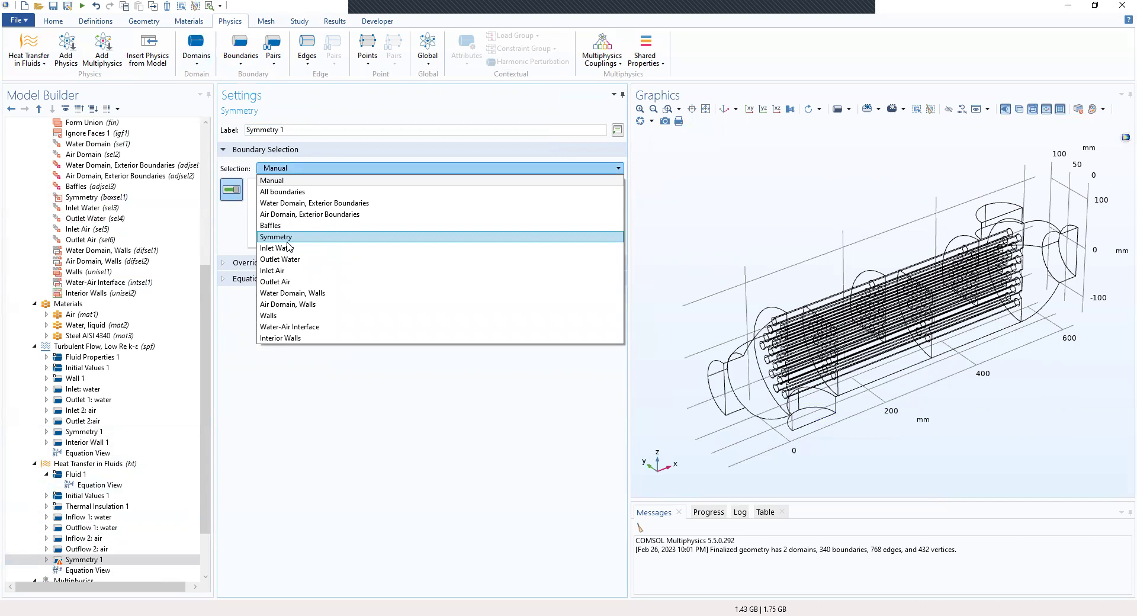
click(288, 240)
drag(682, 399, 205, 389)
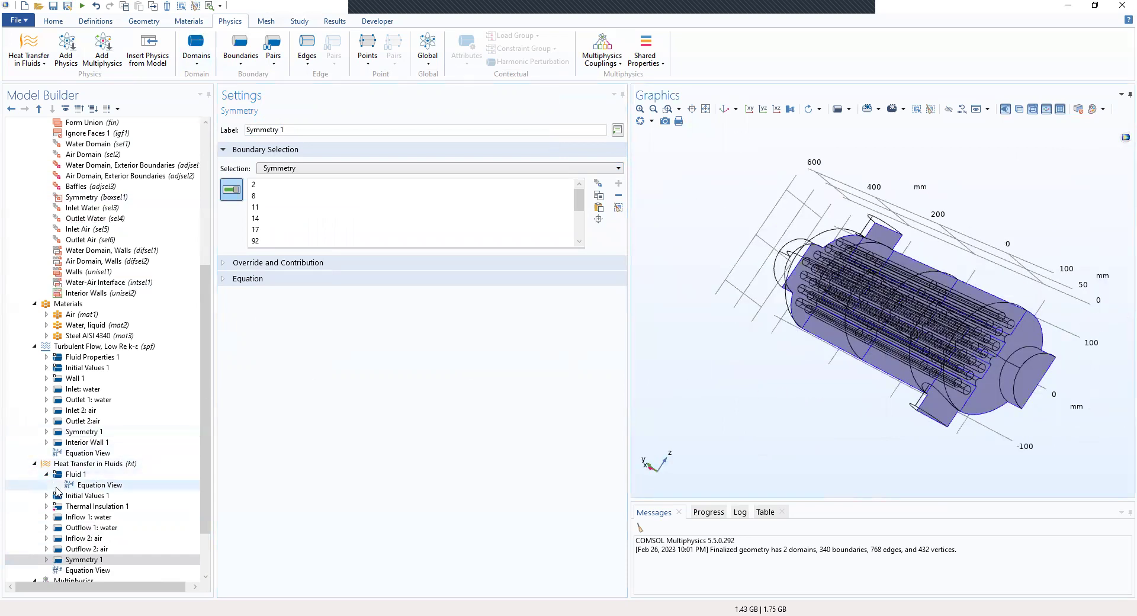
Add a Thin Layer condition to the heat transfer interface and assign it the Walls selection
scroll(77, 492, down, 2)
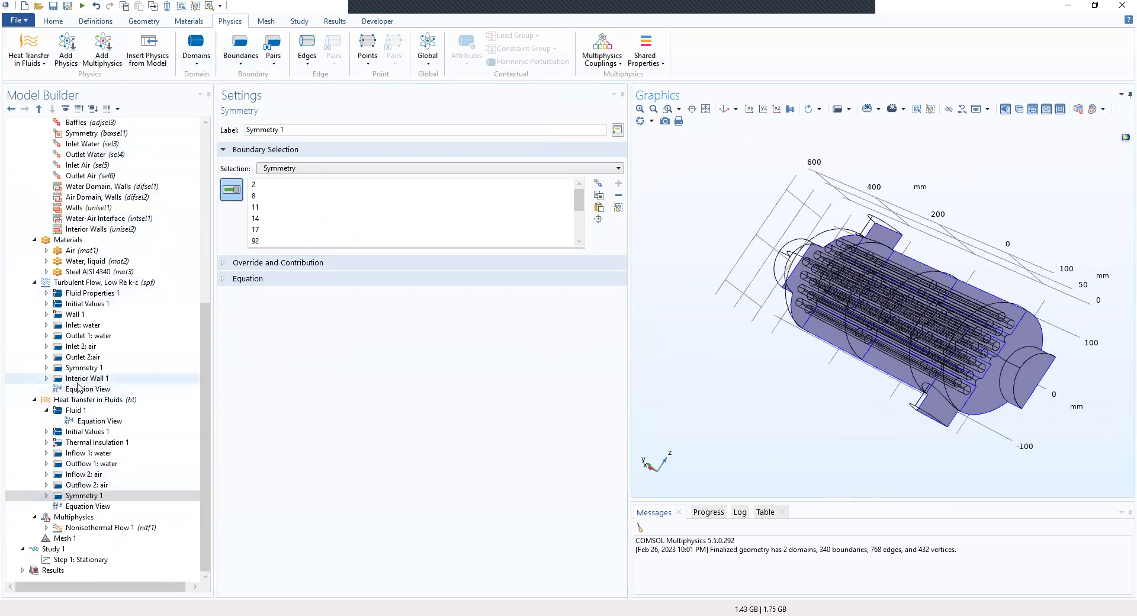
click(244, 64)
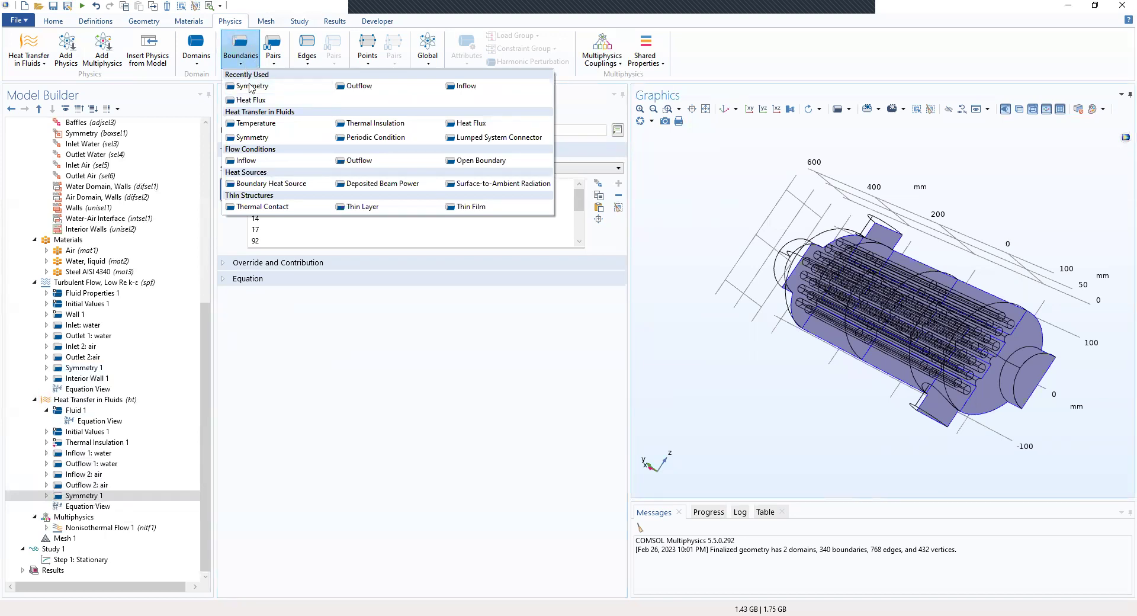
click(355, 208)
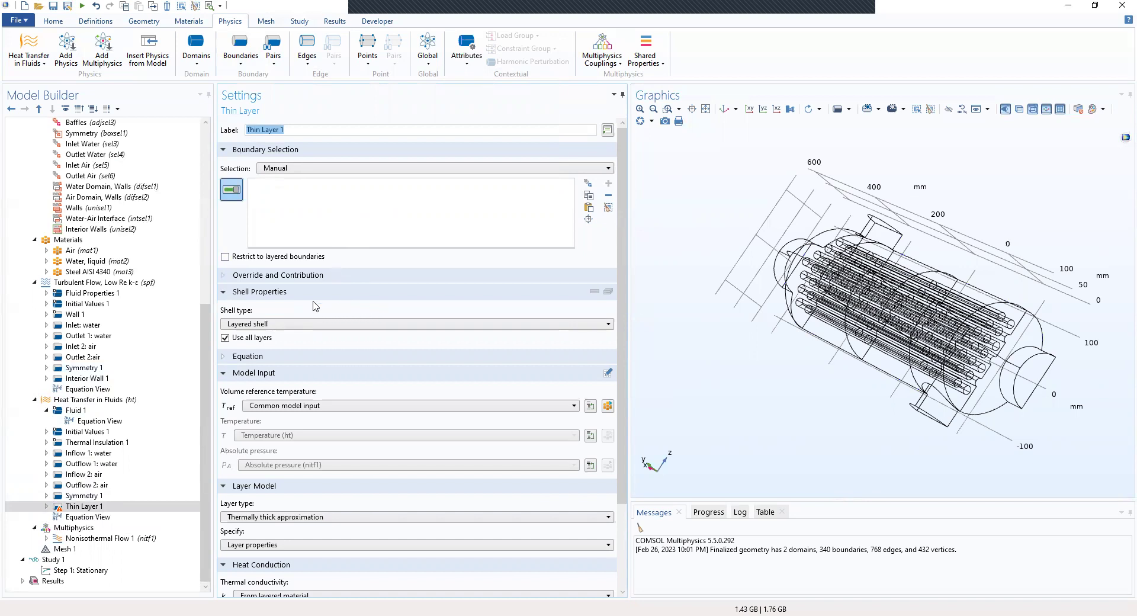
click(323, 169)
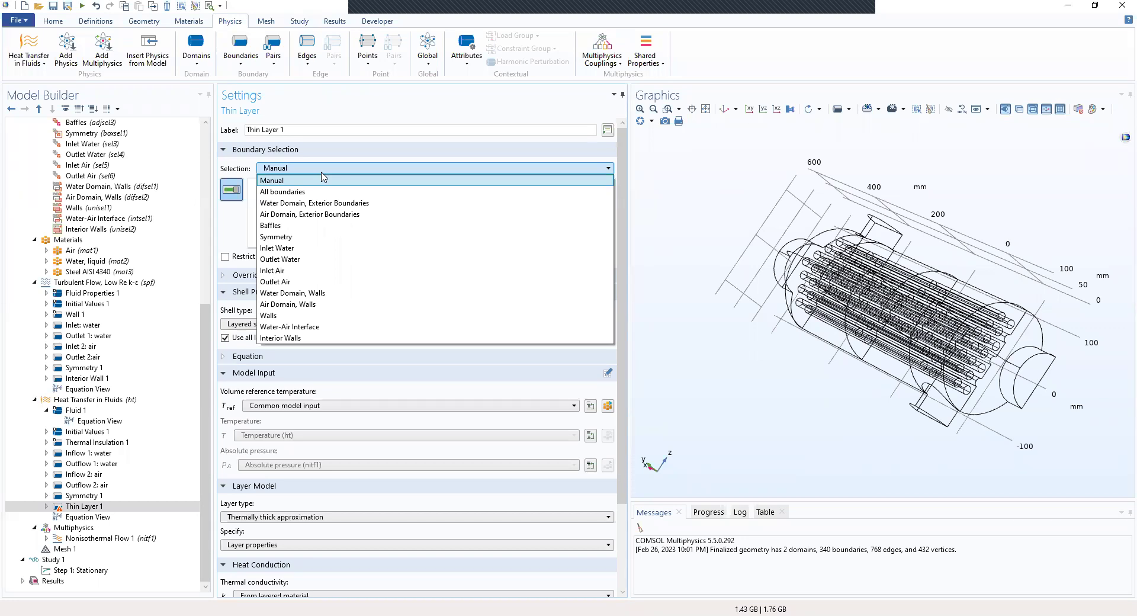
click(327, 316)
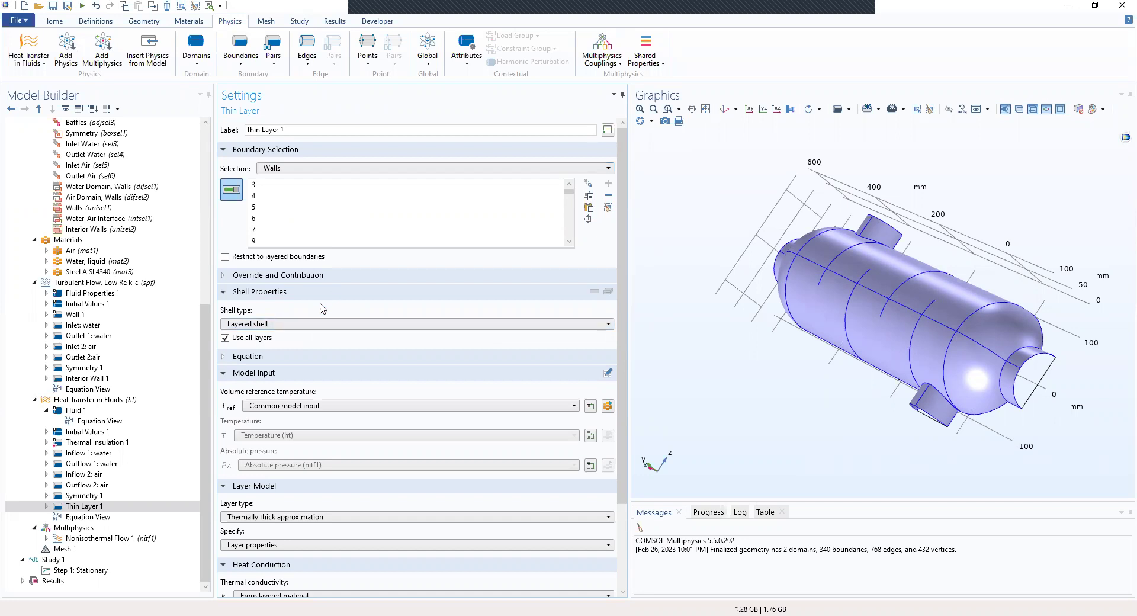
Change the thin layer's shell type to Nonlayered shell and set its thickness to 5[mm]
click(314, 324)
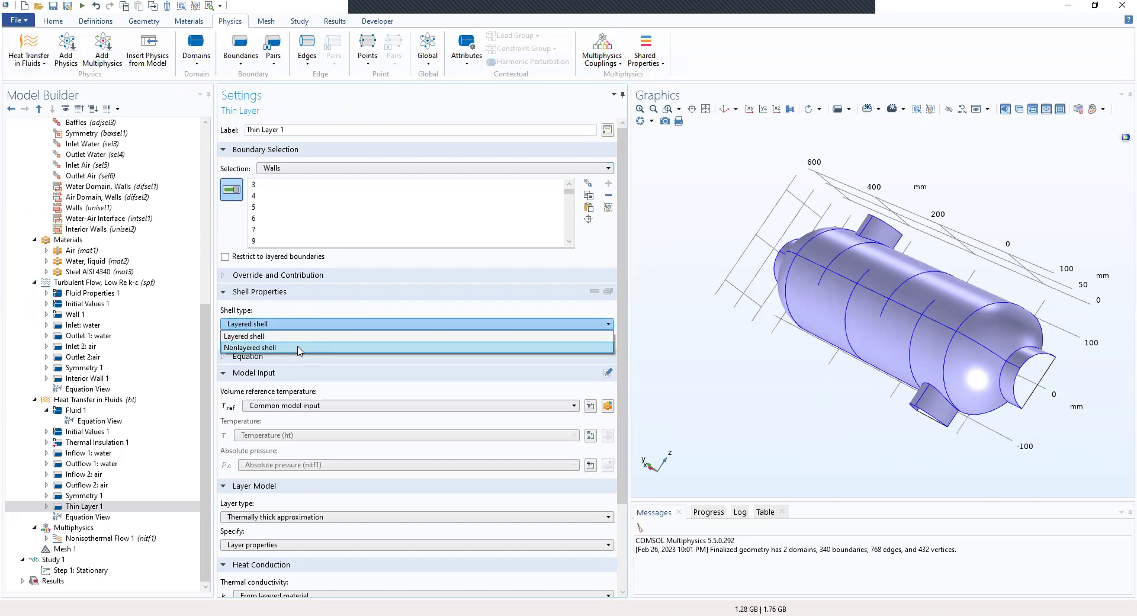
click(298, 348)
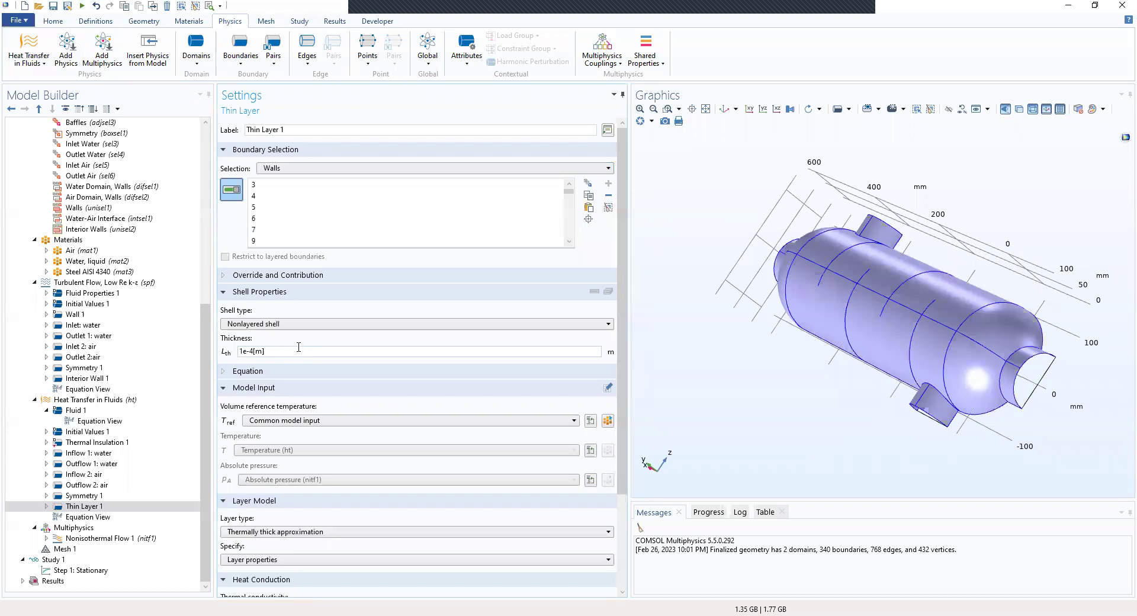
drag(295, 353, 214, 373)
text(5[mm)
Set the thin layer's layer type to Thermally thin approximation
scroll(345, 355, down, 1)
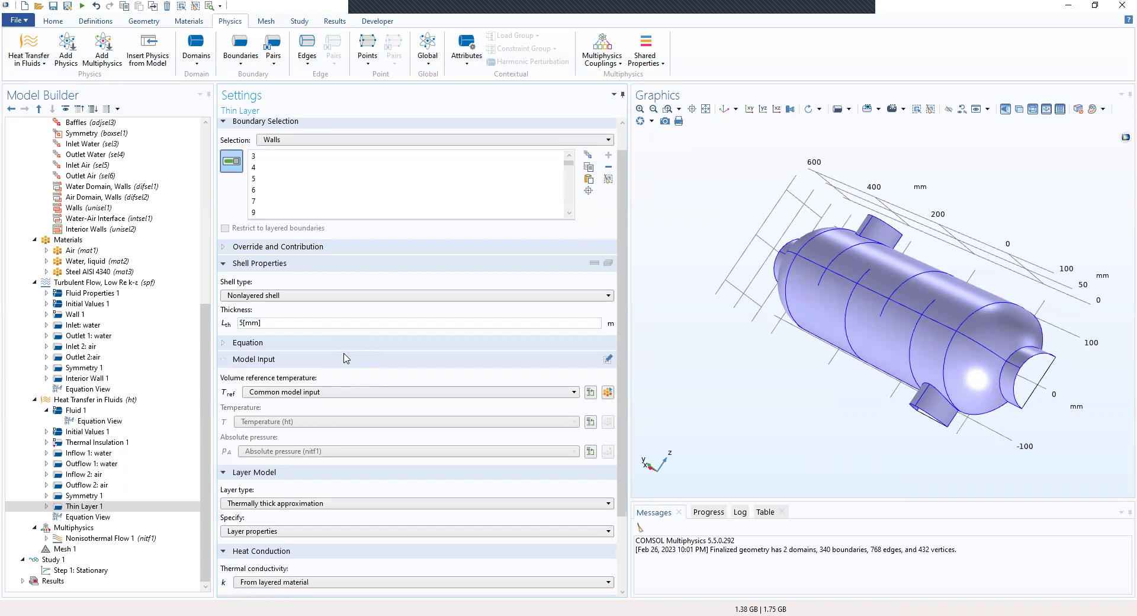
scroll(346, 357, down, 2)
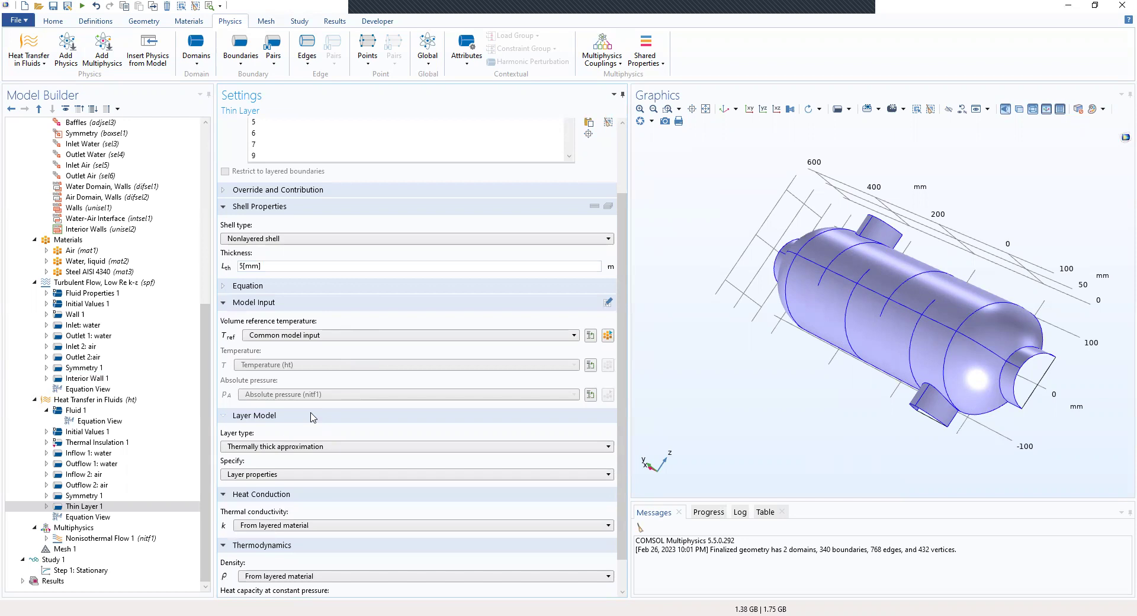
click(294, 447)
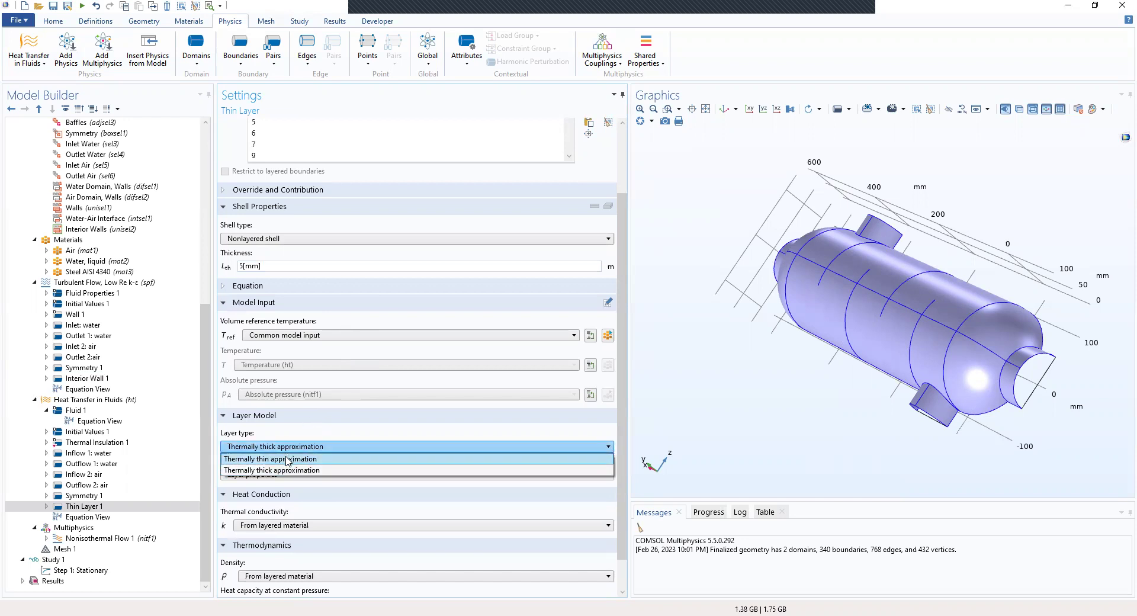
click(288, 460)
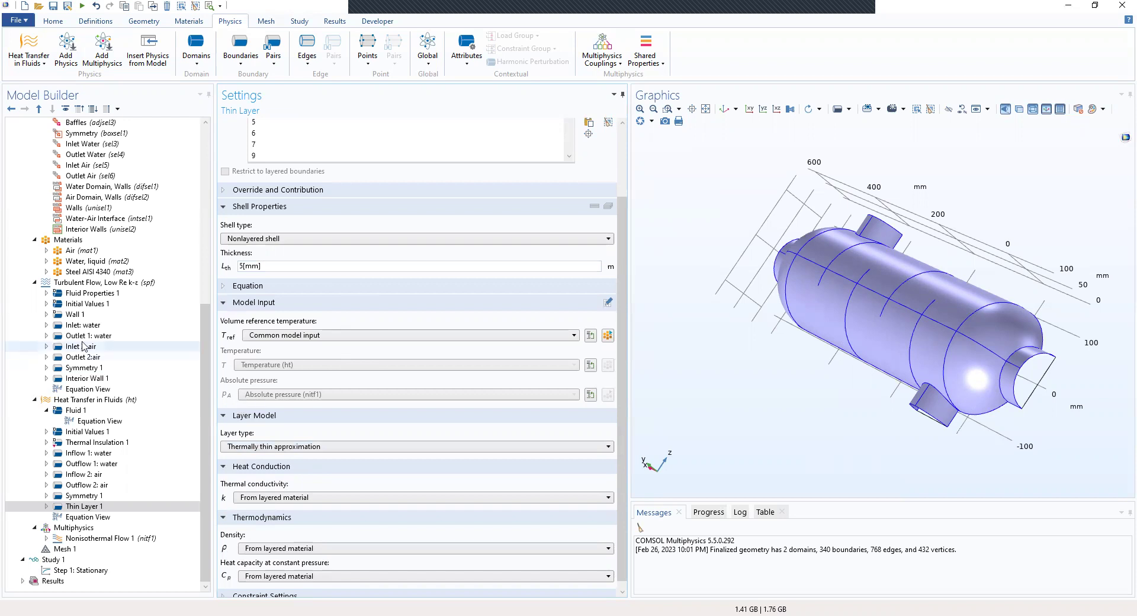
Add an Average nonlocal coupling to the component definitions and label it "Average Operator on water-air interface"
scroll(41, 236, up, 10)
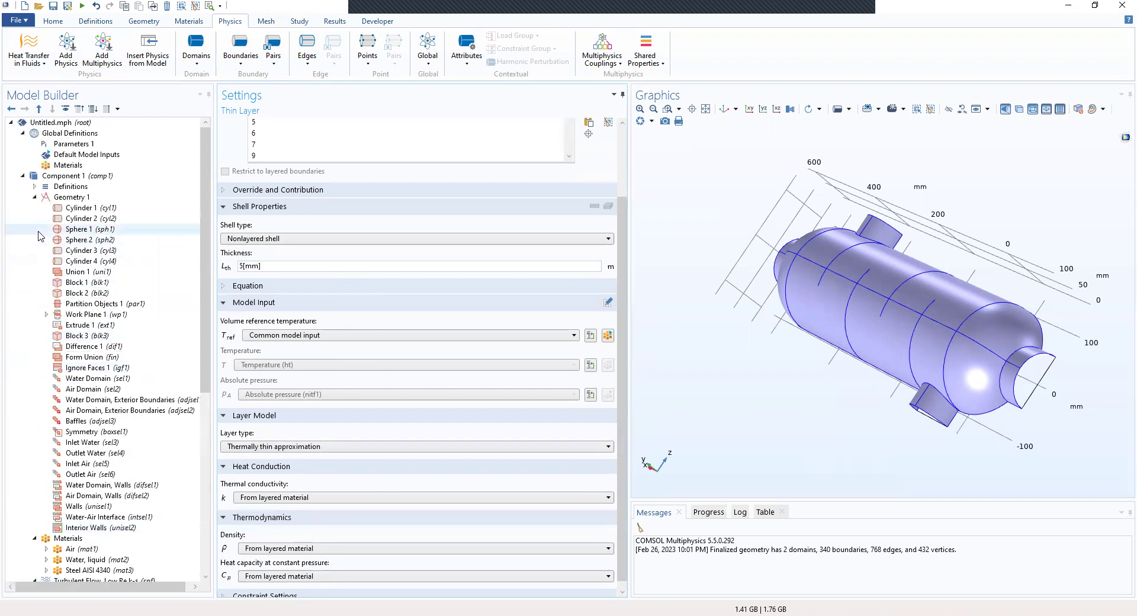
click(34, 197)
click(57, 187)
right_click(57, 187)
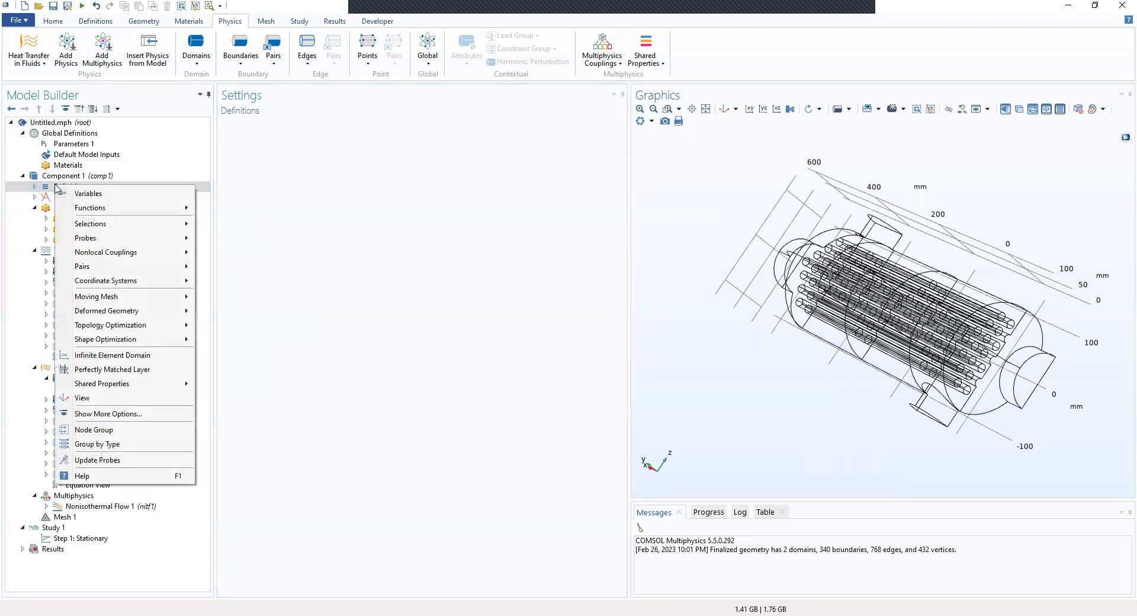
mouse_move(82, 223)
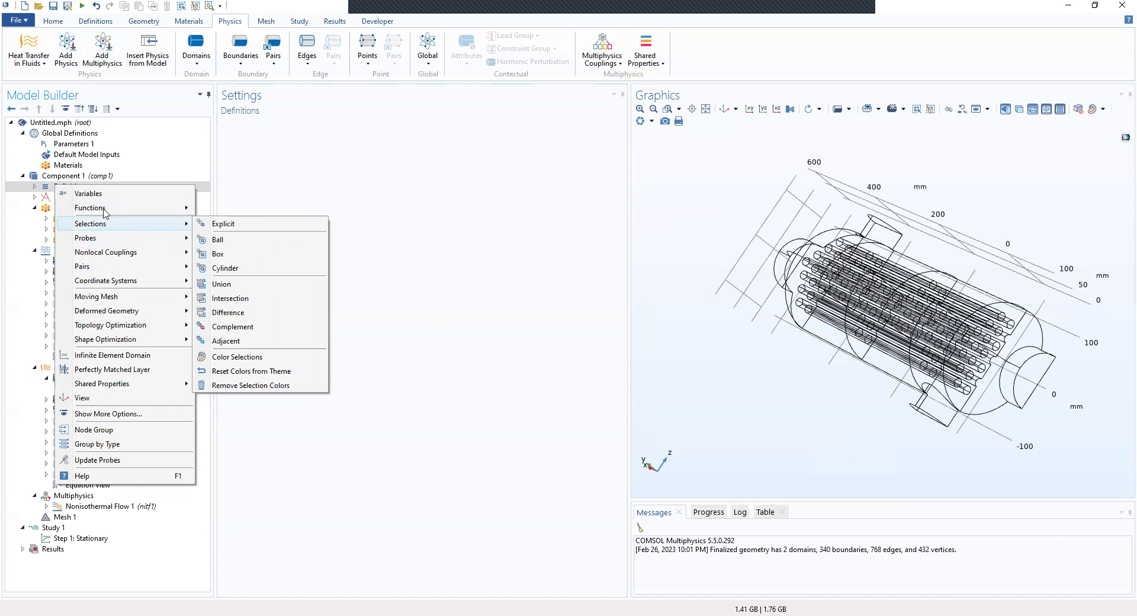
click(99, 23)
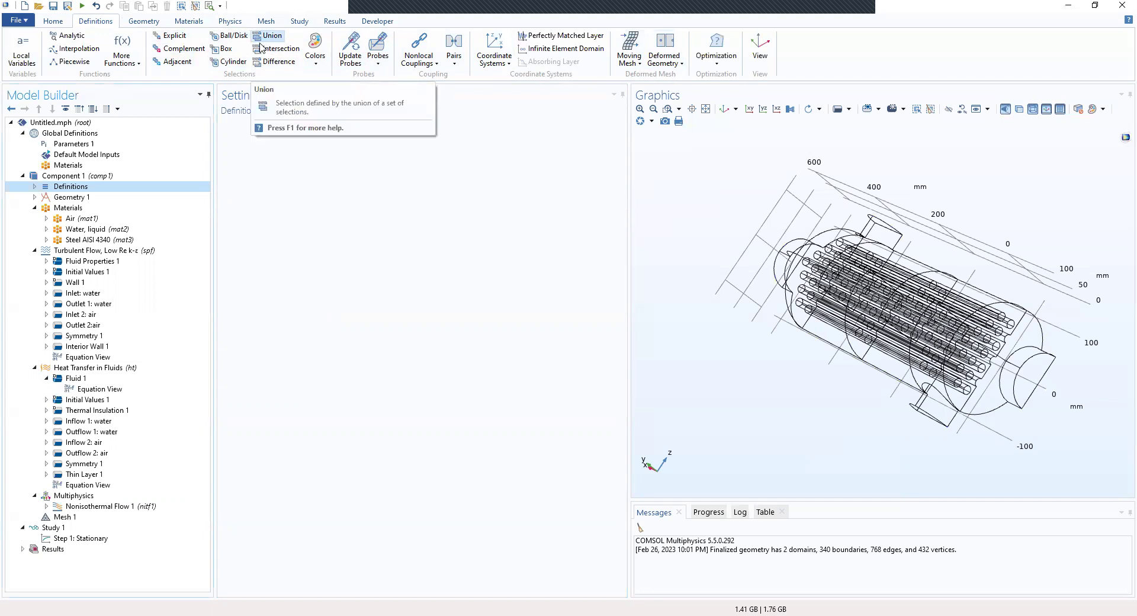
click(439, 62)
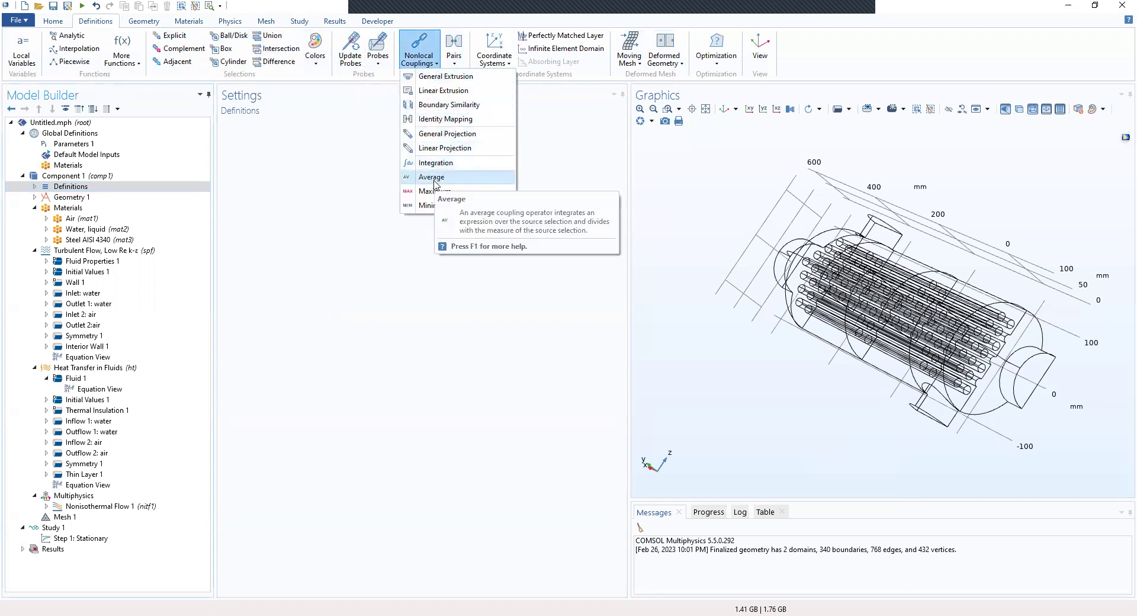
click(434, 177)
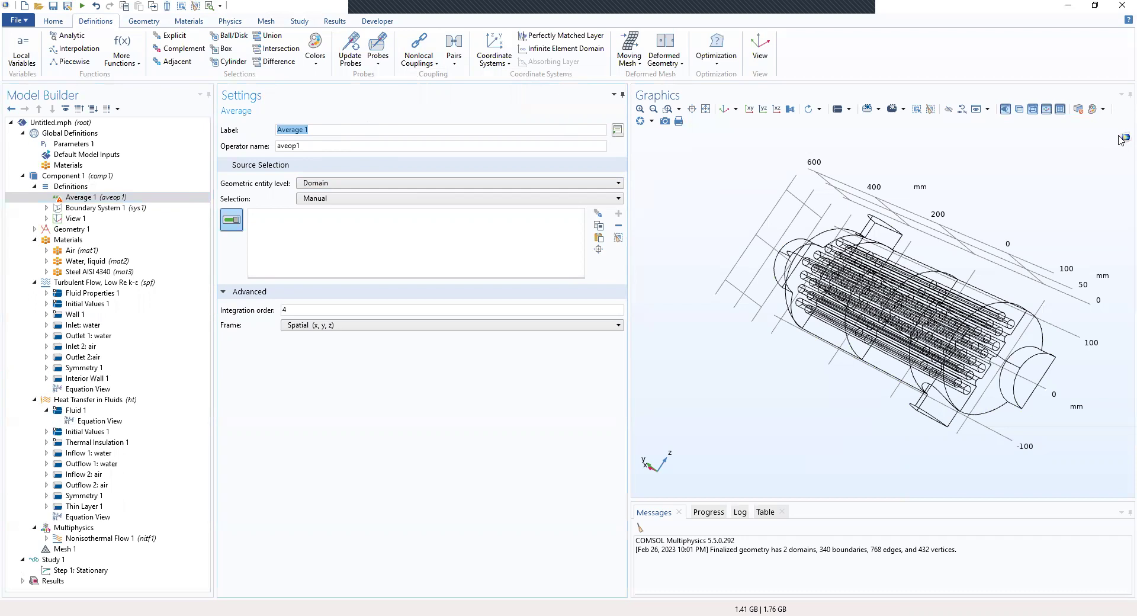
text(Average Operator on water-air)
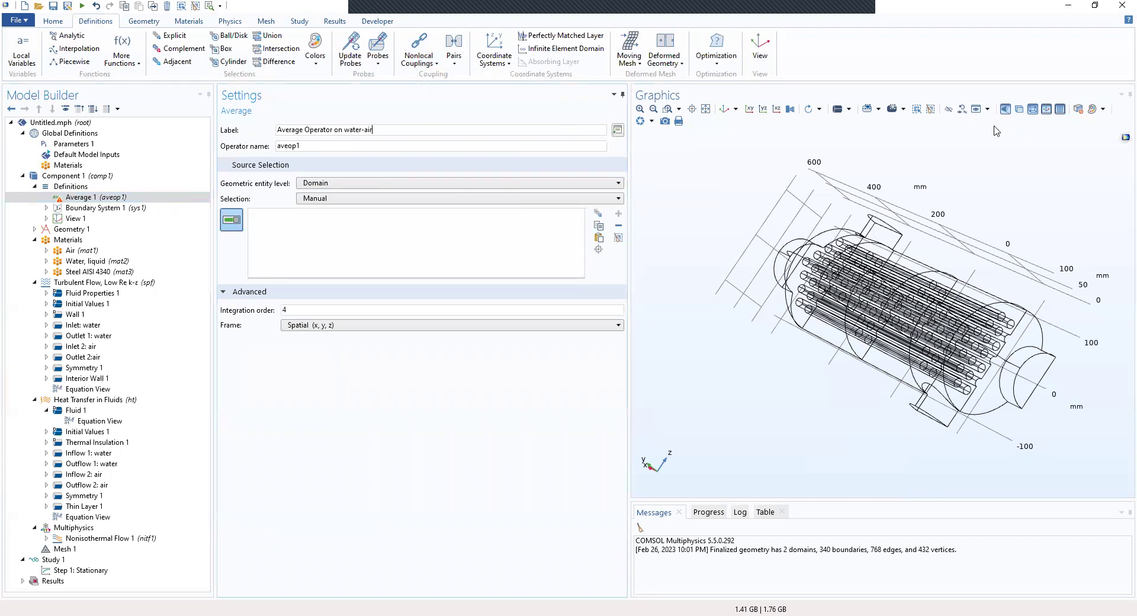
text( interface)
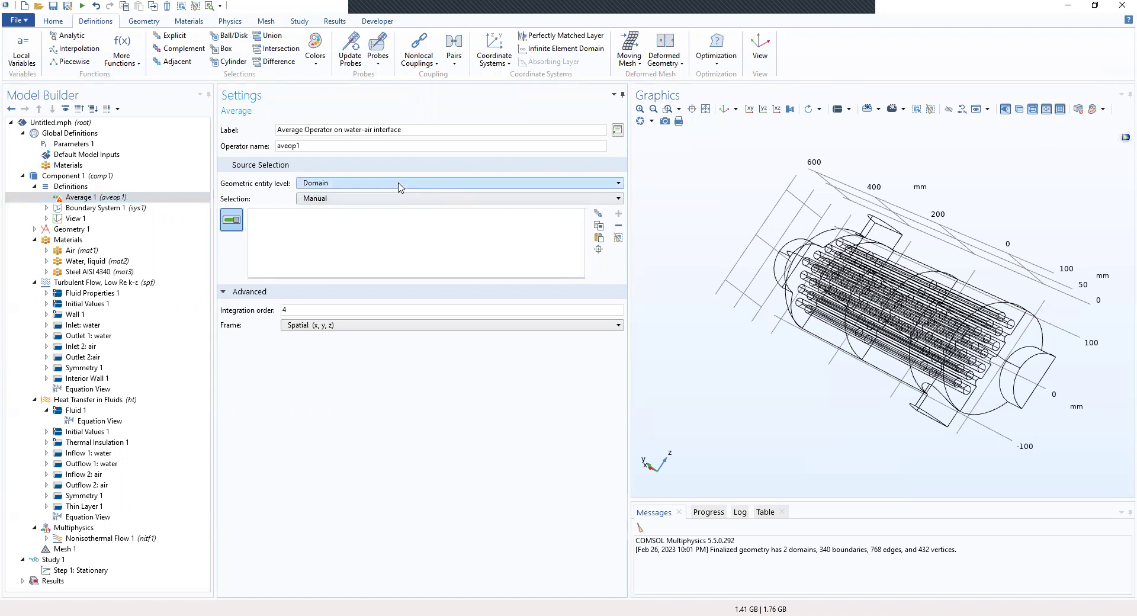
Set the average operator's geometric entity level to Boundary and its source to the Water-Air Interface selection
click(350, 185)
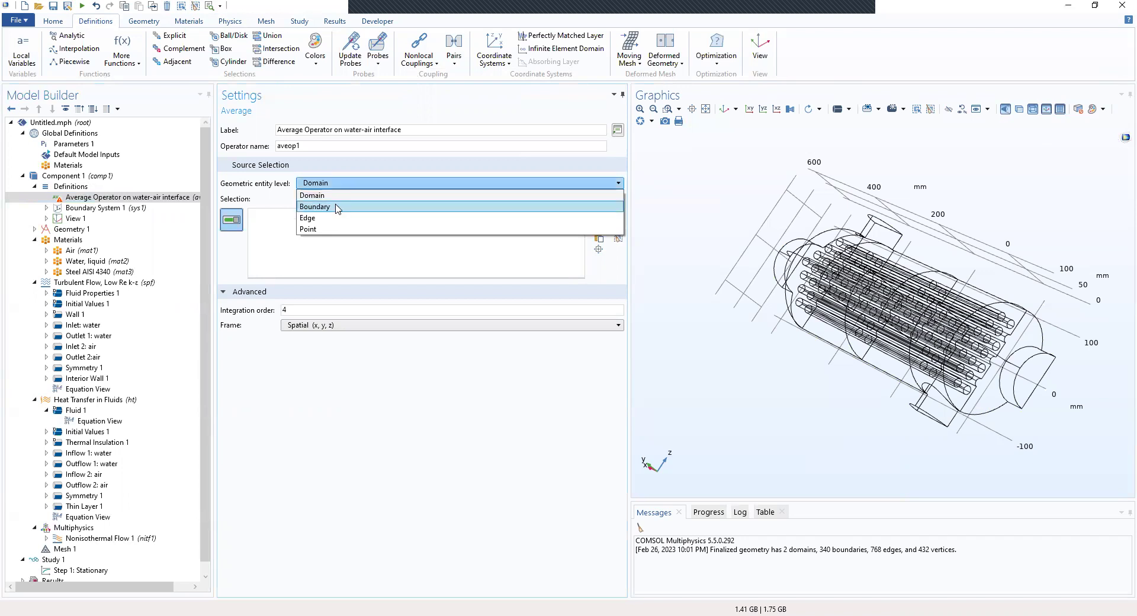
click(337, 208)
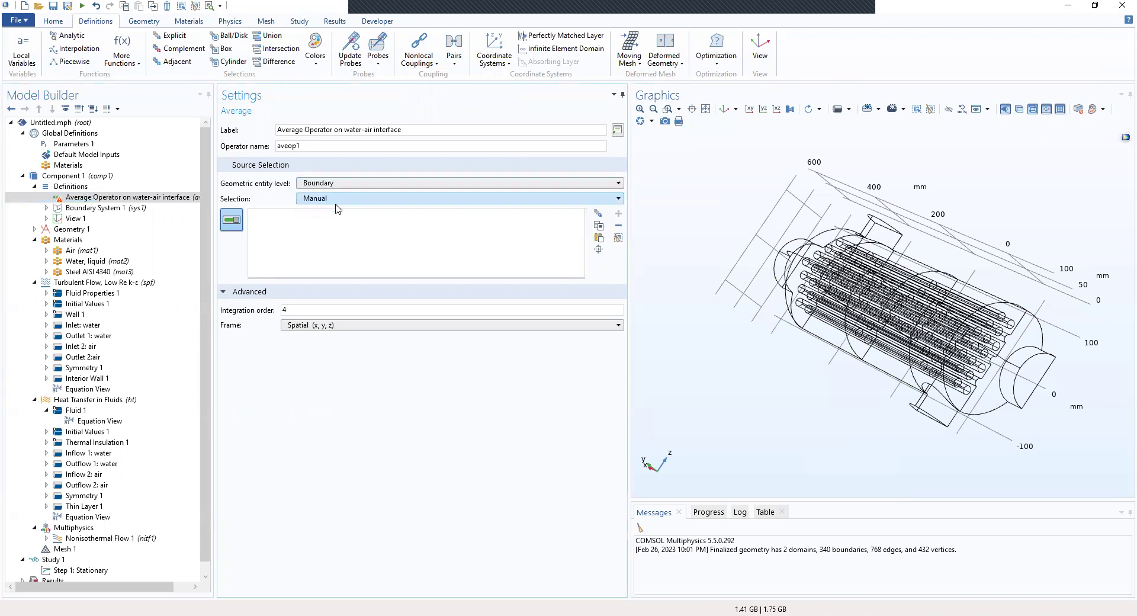
click(330, 200)
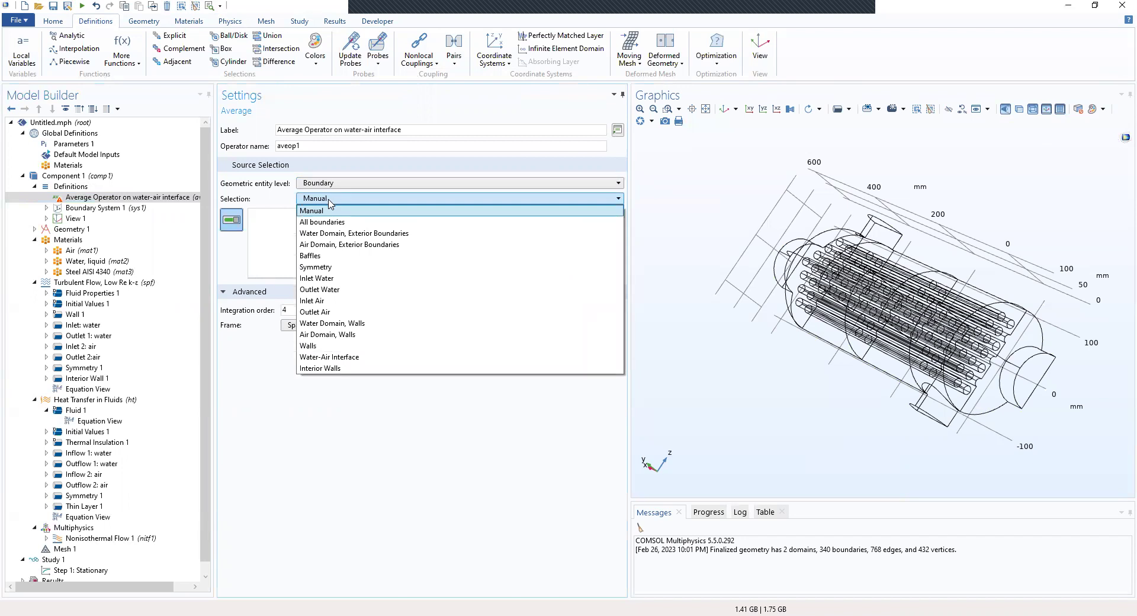
click(330, 358)
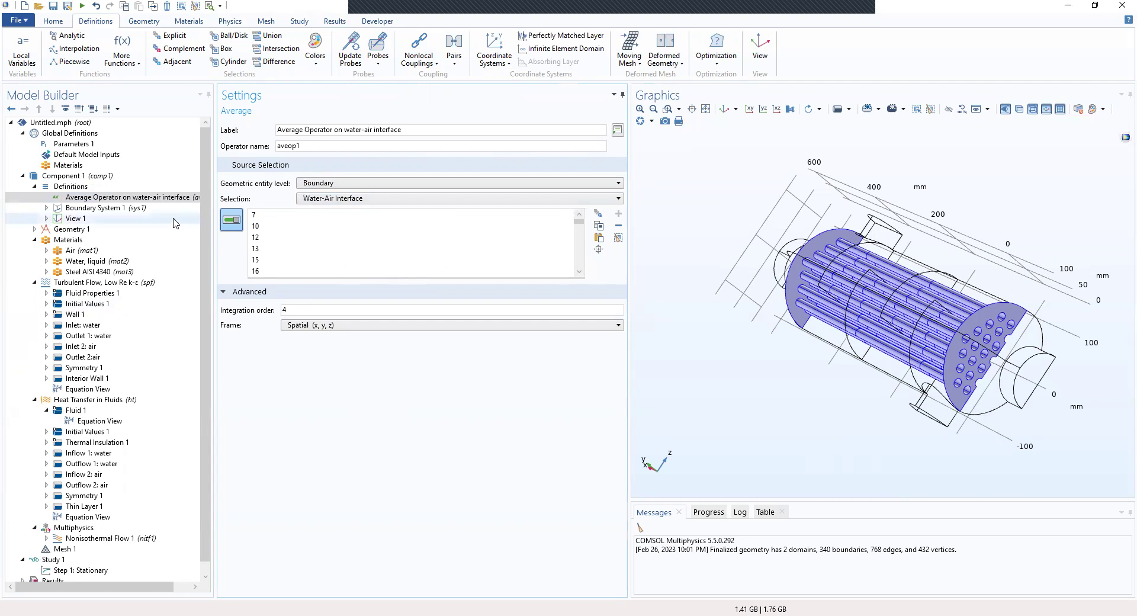
click(85, 197)
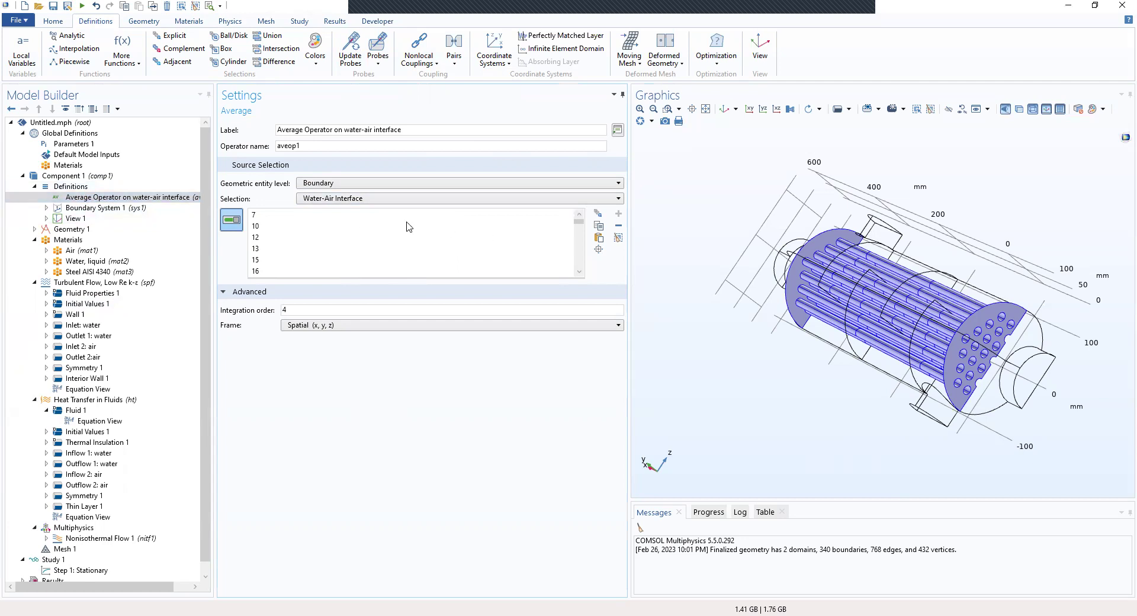
click(89, 201)
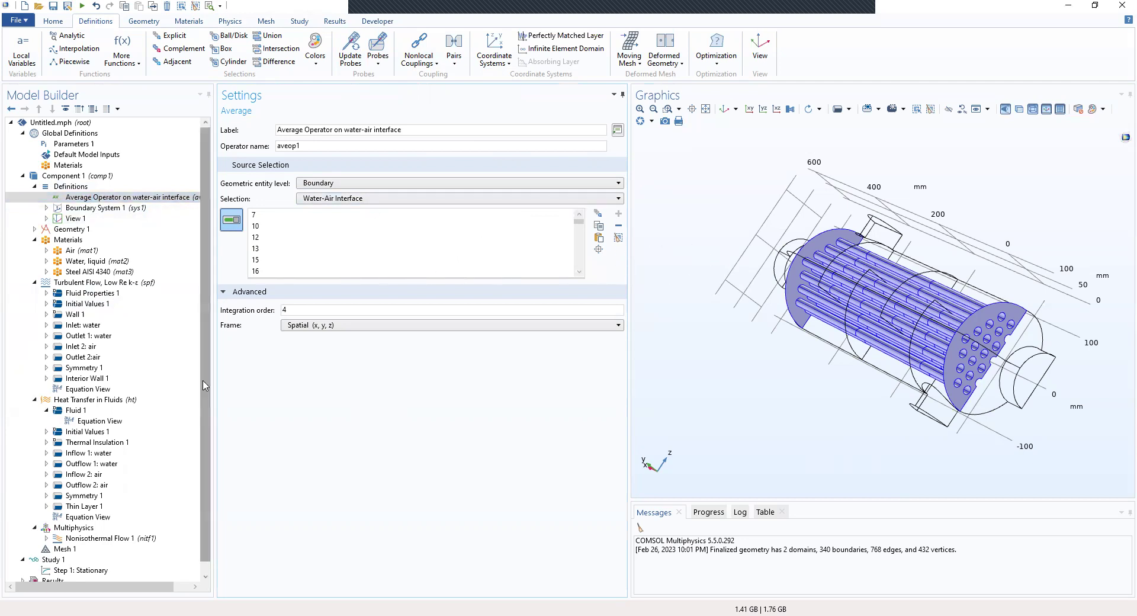
scroll(204, 359, down, 1)
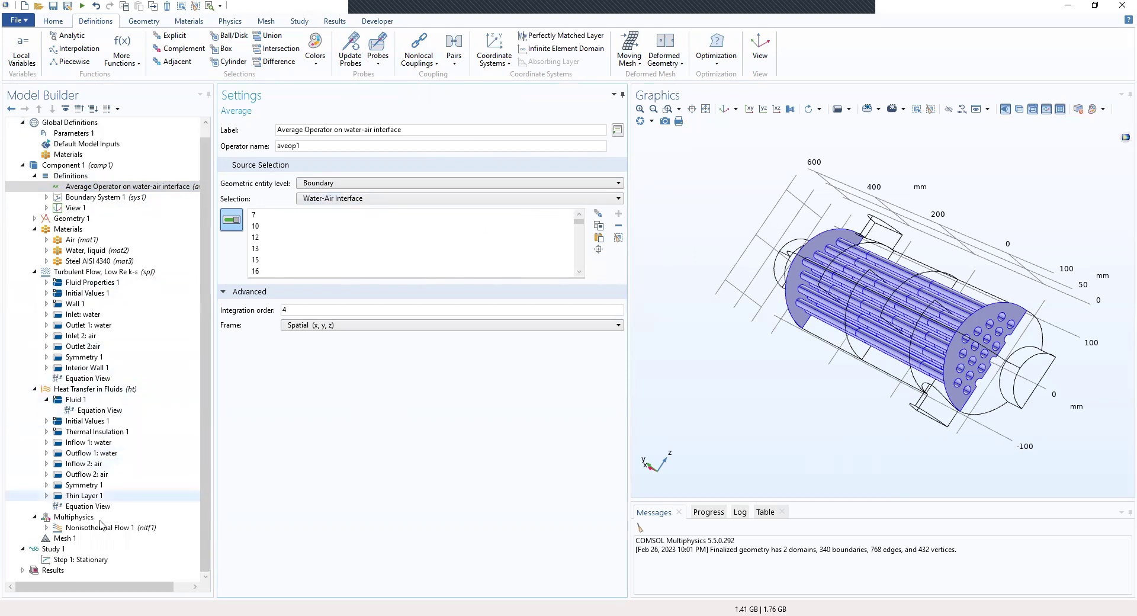